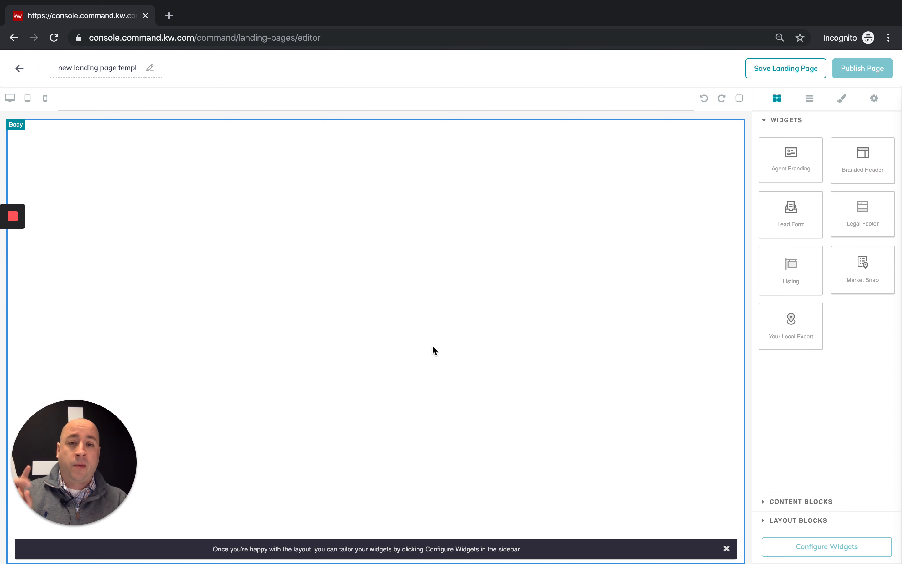
- Pick up the Legal Footer widget for the new blank landing page
{"action": "left_click", "coordinate": [854, 223]}
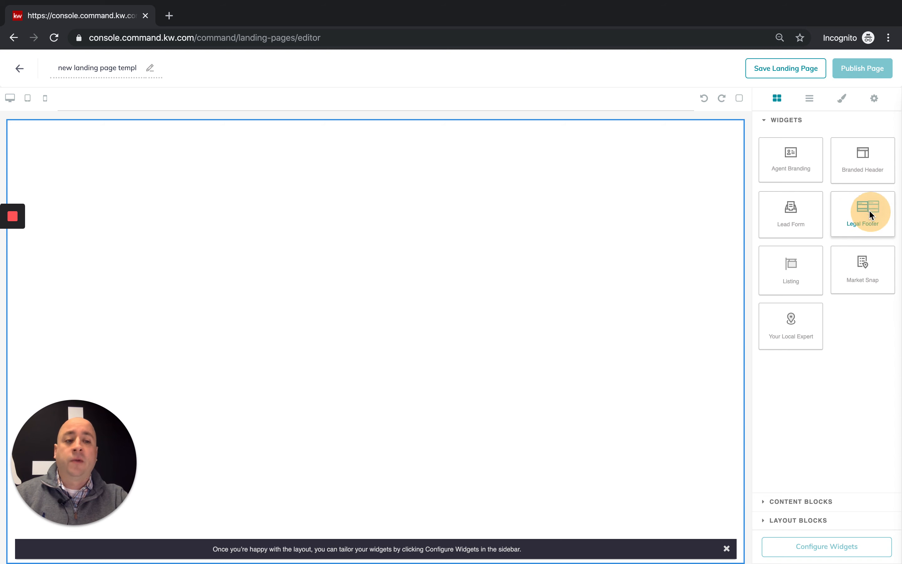
- Place the North Atlanta legal footer on the page with an 'Interested? Let's Talk!' lead form above it
{"action": "left_click_drag", "start_coordinate": [857, 213], "coordinate": [445, 225]}
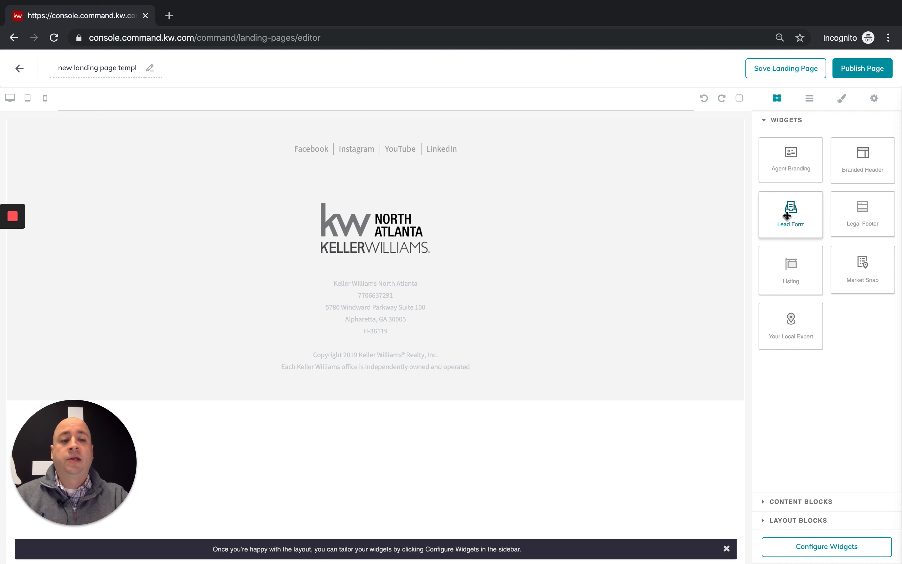
{"action": "left_click_drag", "start_coordinate": [790, 213], "coordinate": [604, 153]}
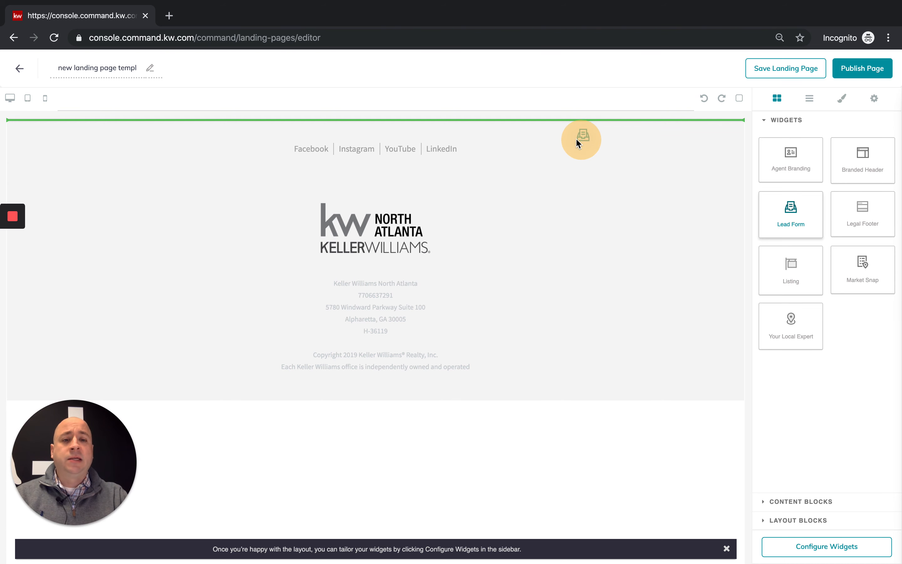
{"action": "left_click_drag", "start_coordinate": [553, 135], "coordinate": [472, 137]}
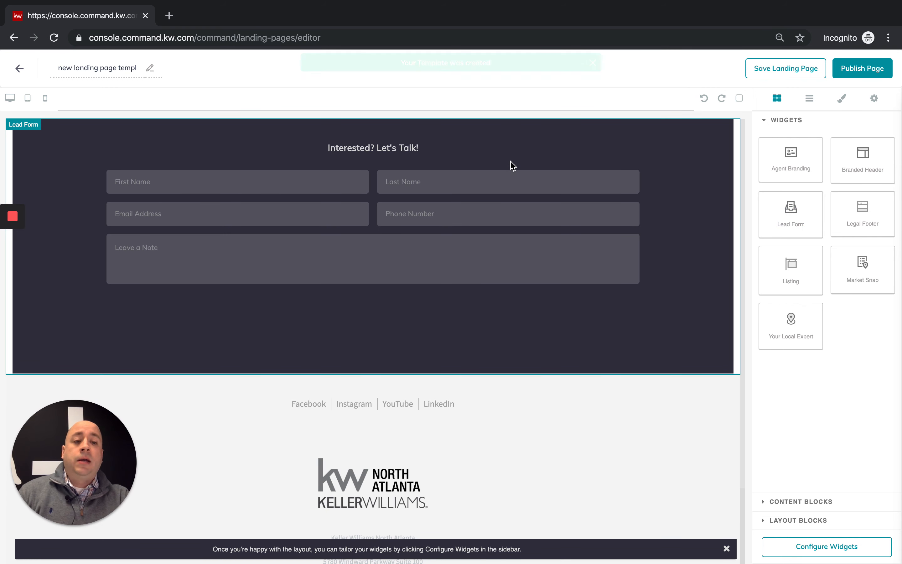
{"action": "mouse_move", "coordinate": [865, 280]}
{"action": "left_mouse_down"}
{"action": "mouse_move", "coordinate": [702, 192]}
{"action": "mouse_move", "coordinate": [565, 157]}
{"action": "mouse_move", "coordinate": [863, 289]}
{"action": "left_mouse_up"}
- Add the Listing showcase section, then a Branded Header above it at the page top
{"action": "left_click_drag", "start_coordinate": [803, 275], "coordinate": [555, 150]}
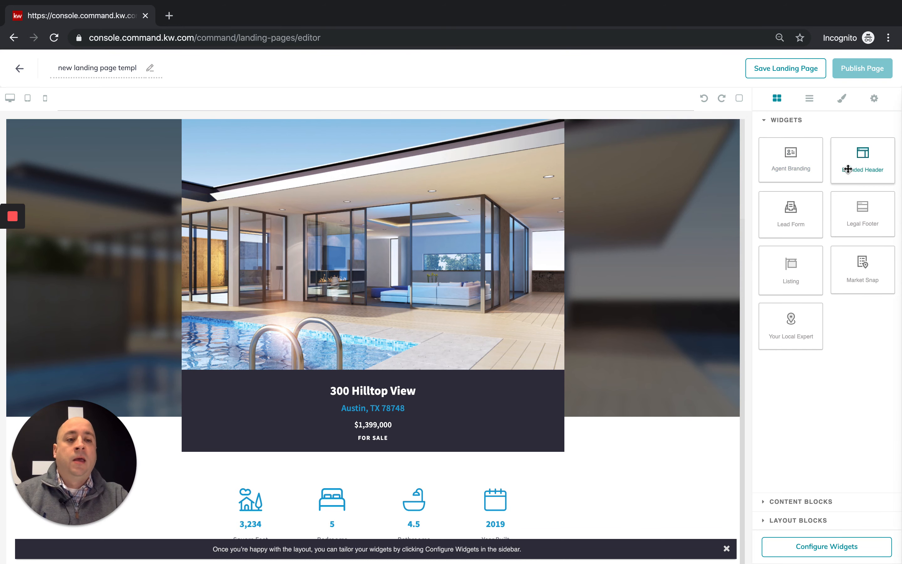
{"action": "left_click_drag", "start_coordinate": [870, 160], "coordinate": [632, 141]}
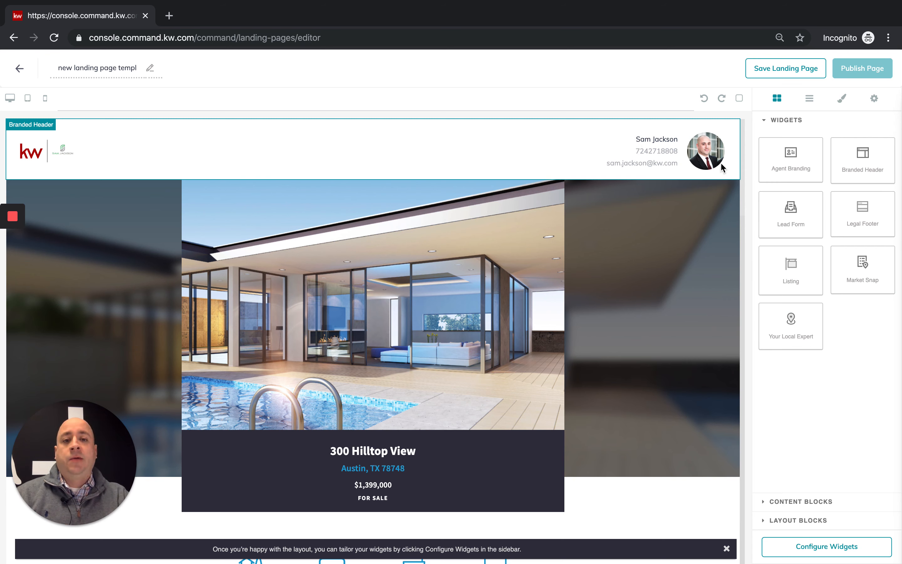
{"action": "left_click", "coordinate": [836, 547]}
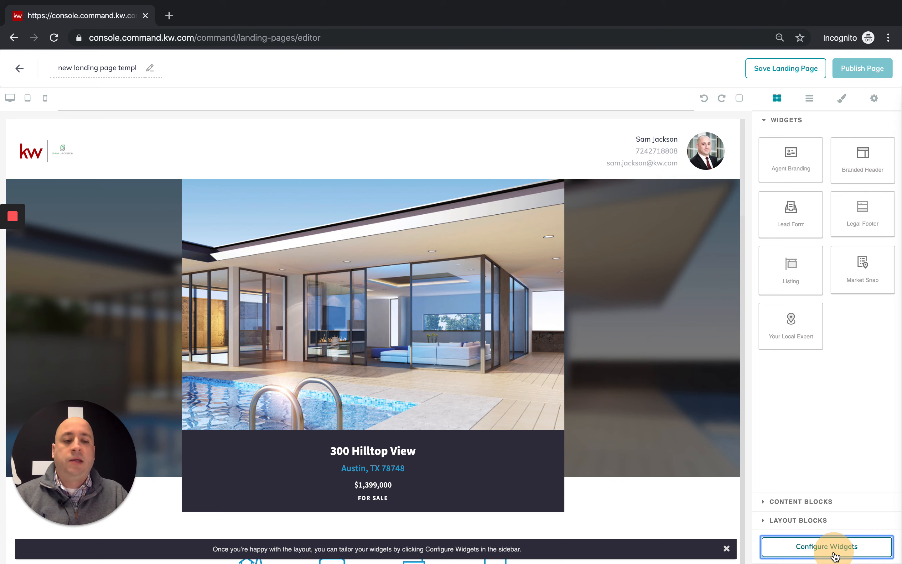
- Set the Branded Header text to 'Amazing Listing Near You' and save and apply it
{"action": "left_click", "coordinate": [834, 553]}
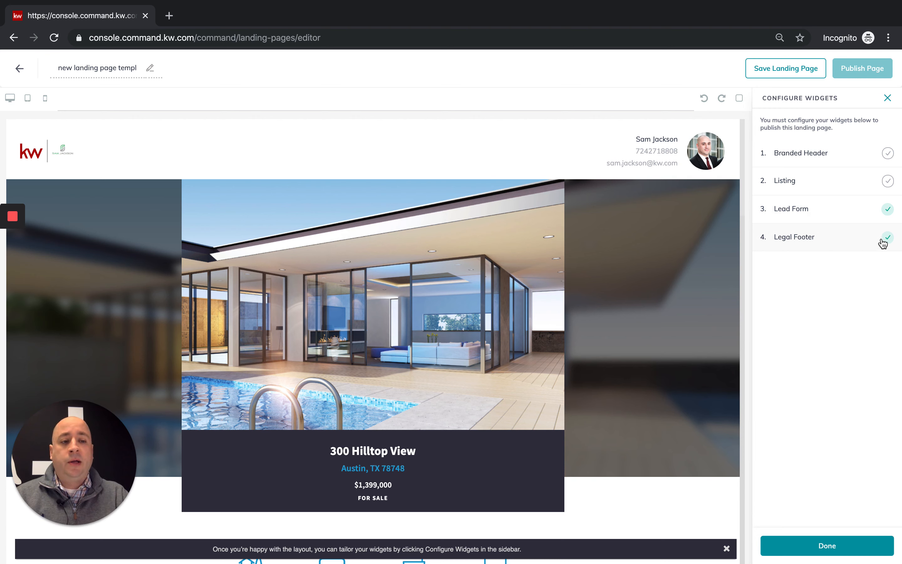
{"action": "left_click_drag", "start_coordinate": [871, 253], "coordinate": [871, 213]}
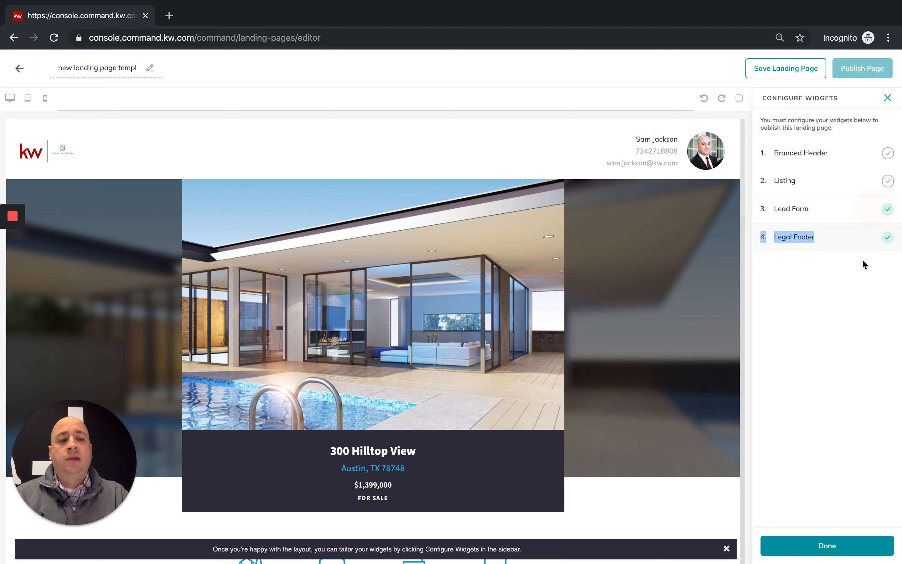
{"action": "left_click", "coordinate": [863, 267]}
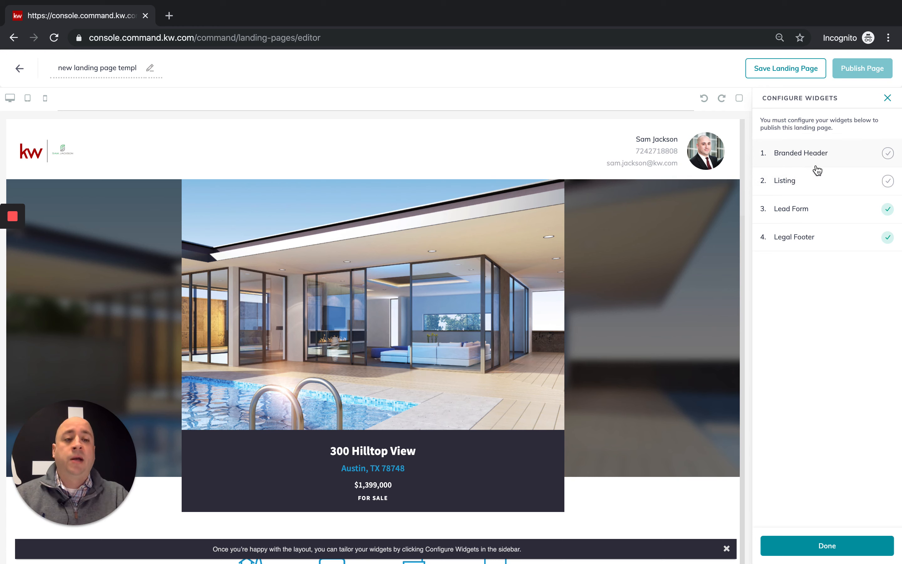
{"action": "left_click", "coordinate": [801, 155]}
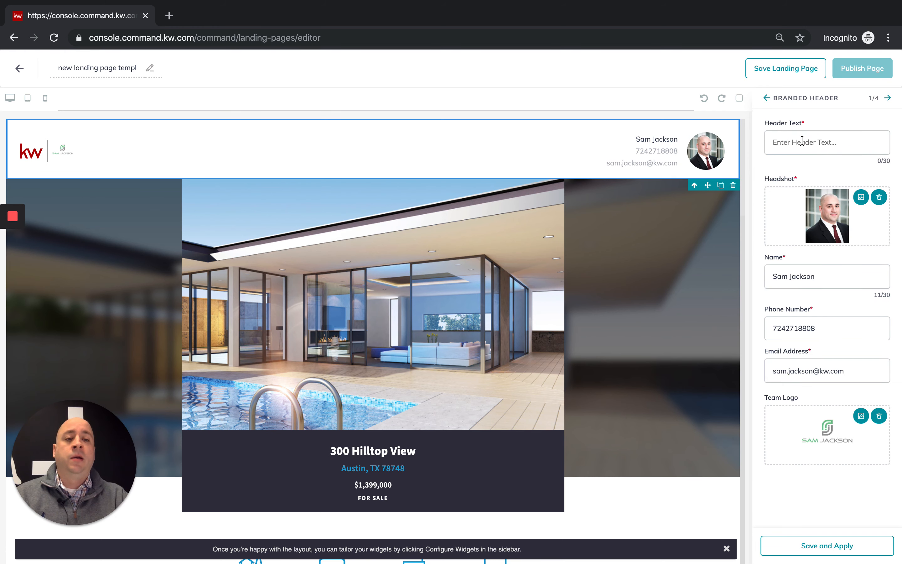
{"action": "left_click", "coordinate": [802, 142]}
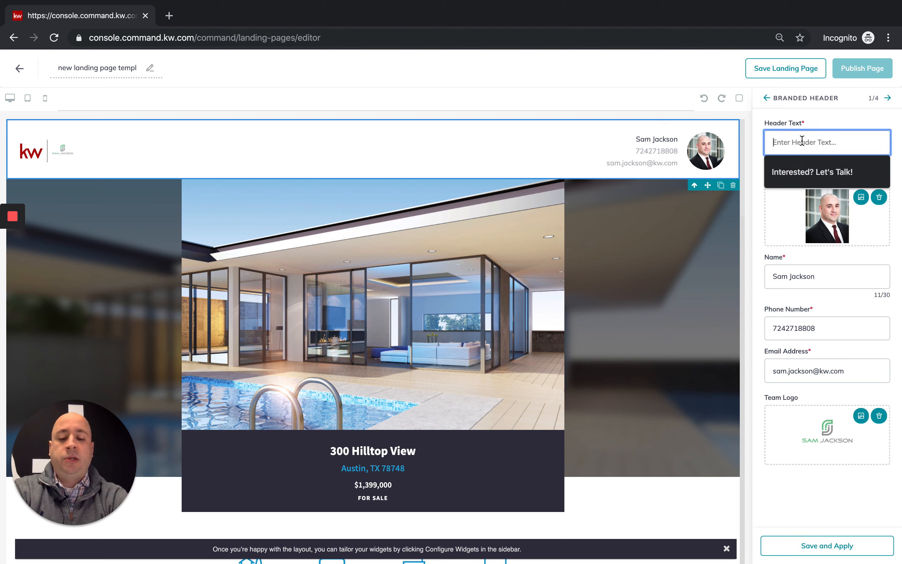
{"action": "type", "text": "Amazi"}
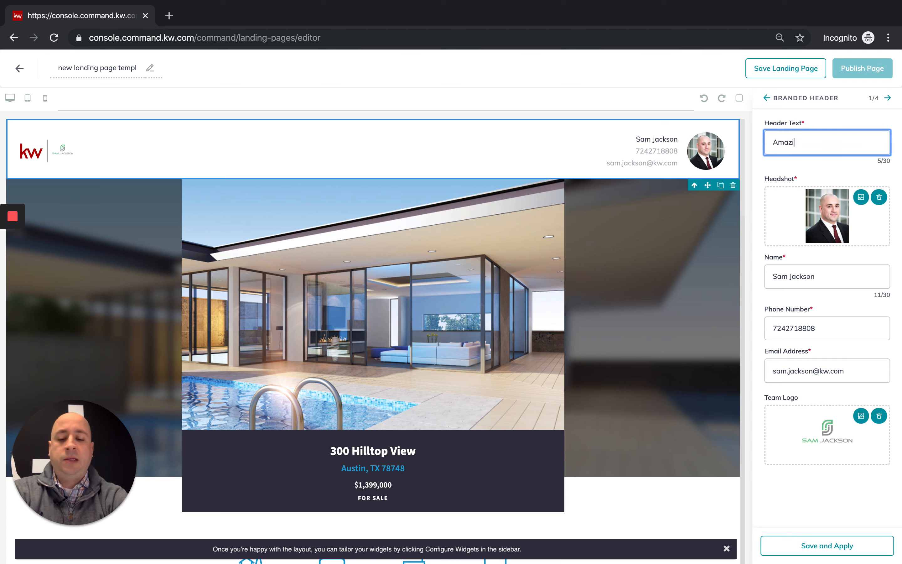
{"action": "type", "text": "ng Listing "}
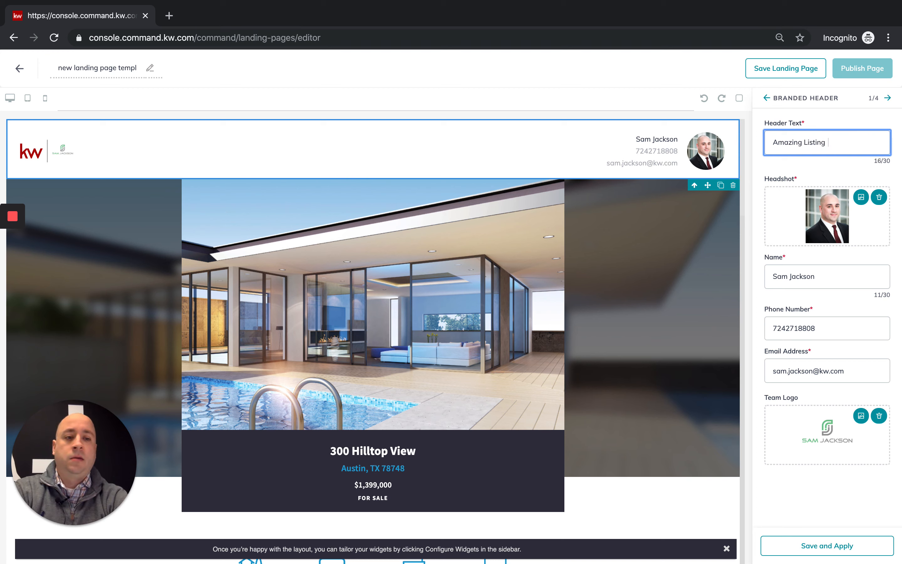
{"action": "type", "text": "Near You!"}
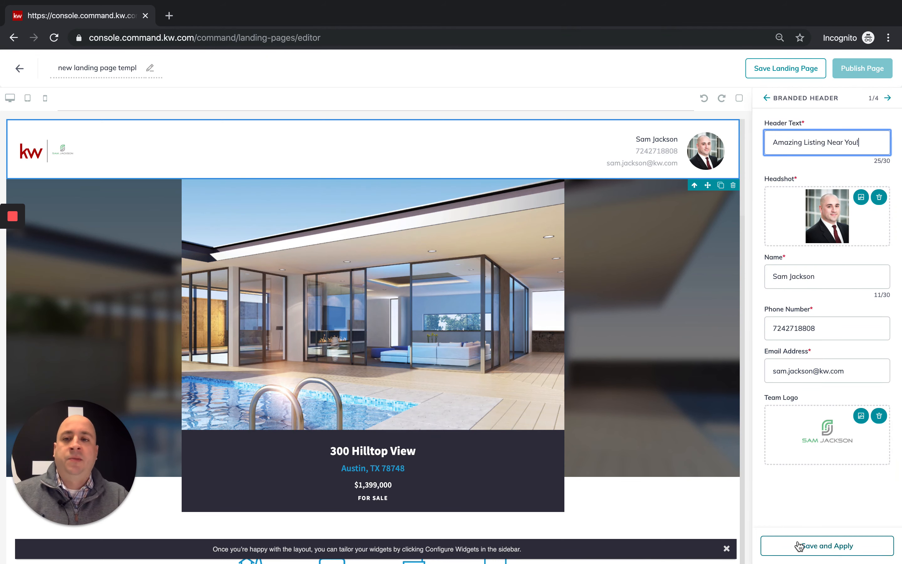
{"action": "left_click", "coordinate": [828, 548]}
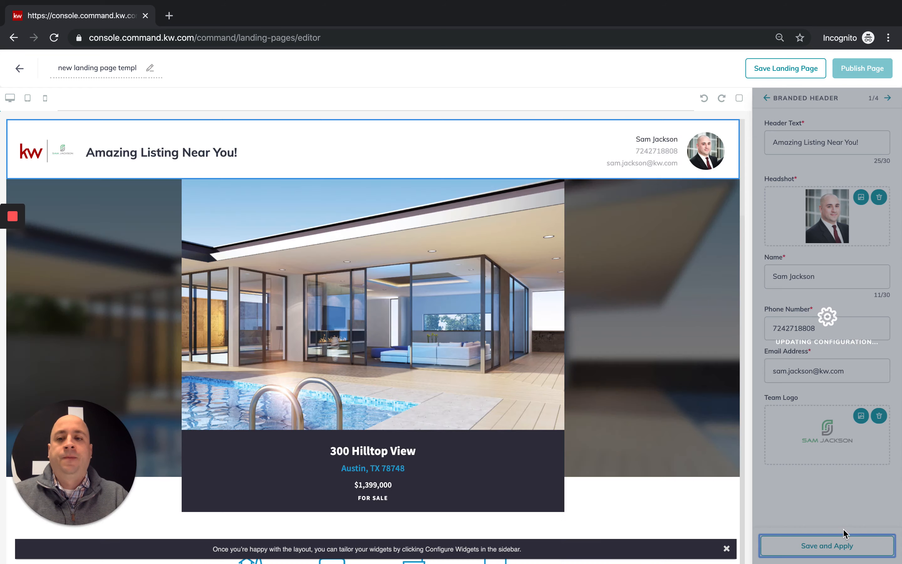
- Reach the Listing widget settings (2/4) and open Browse Listings to search for a property
{"action": "left_click_drag", "start_coordinate": [86, 154], "coordinate": [311, 157]}
{"action": "left_click", "coordinate": [314, 155]}
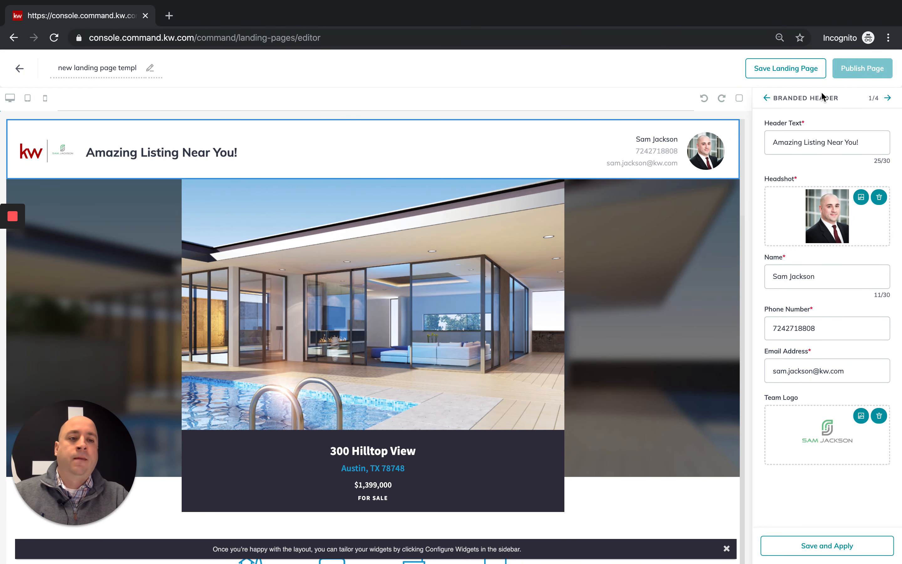
{"action": "left_click", "coordinate": [888, 100]}
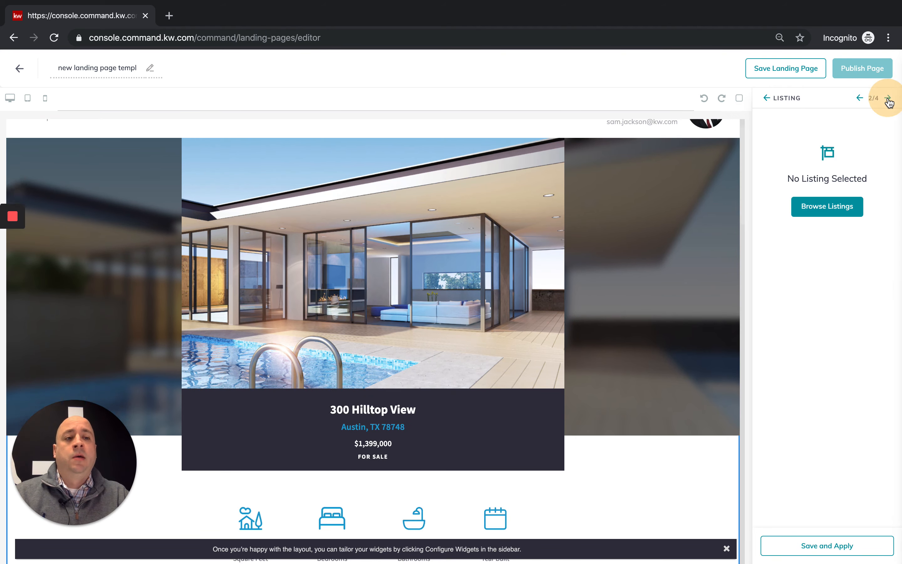
{"action": "left_click", "coordinate": [888, 97]}
{"action": "left_click", "coordinate": [859, 98]}
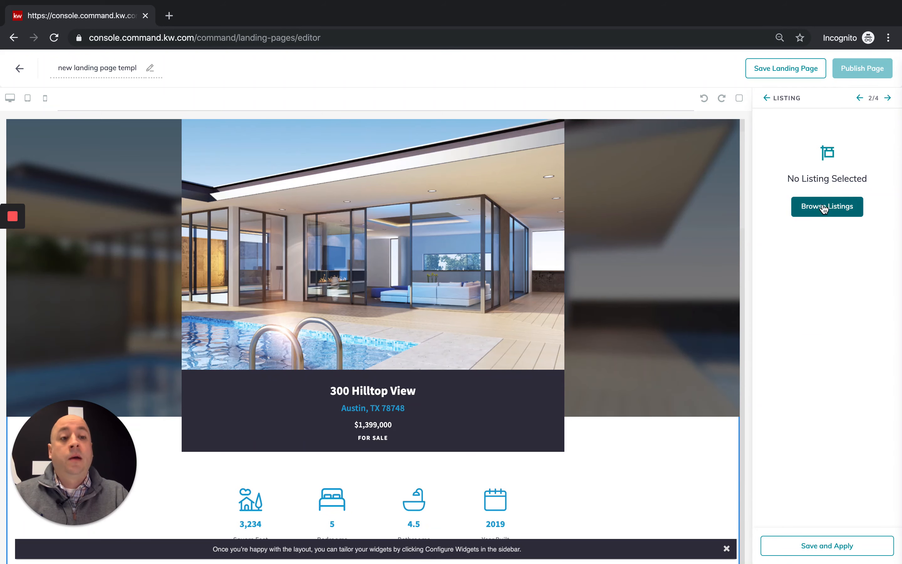
{"action": "left_click", "coordinate": [821, 208]}
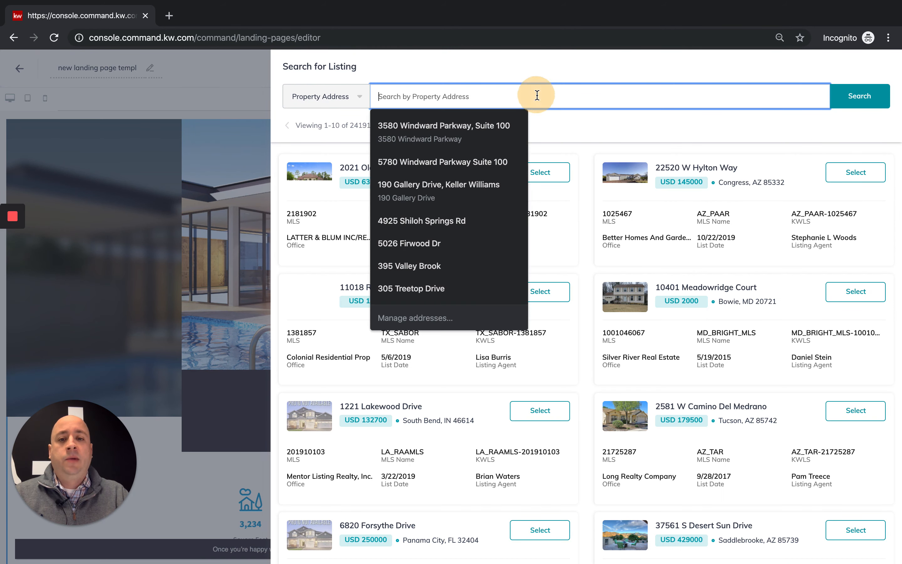
{"action": "left_click", "coordinate": [534, 92]}
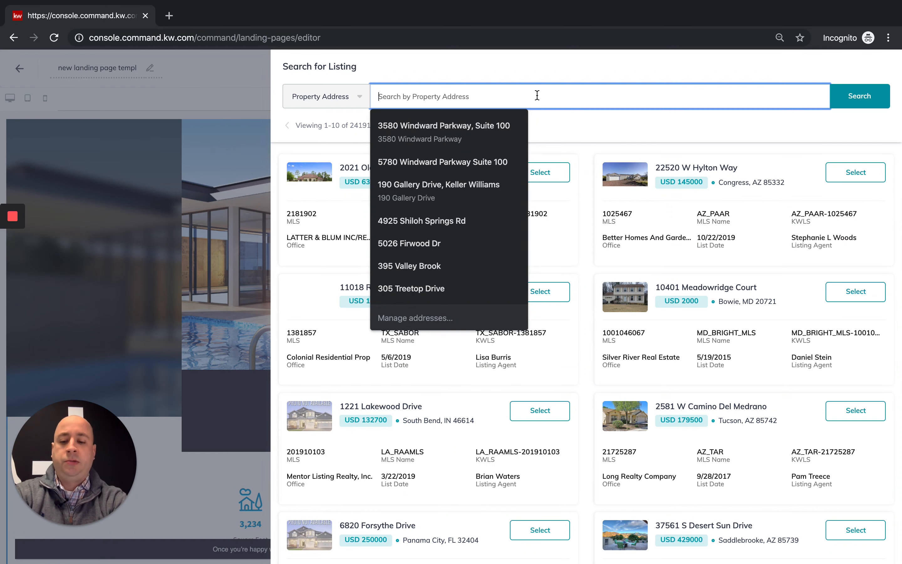
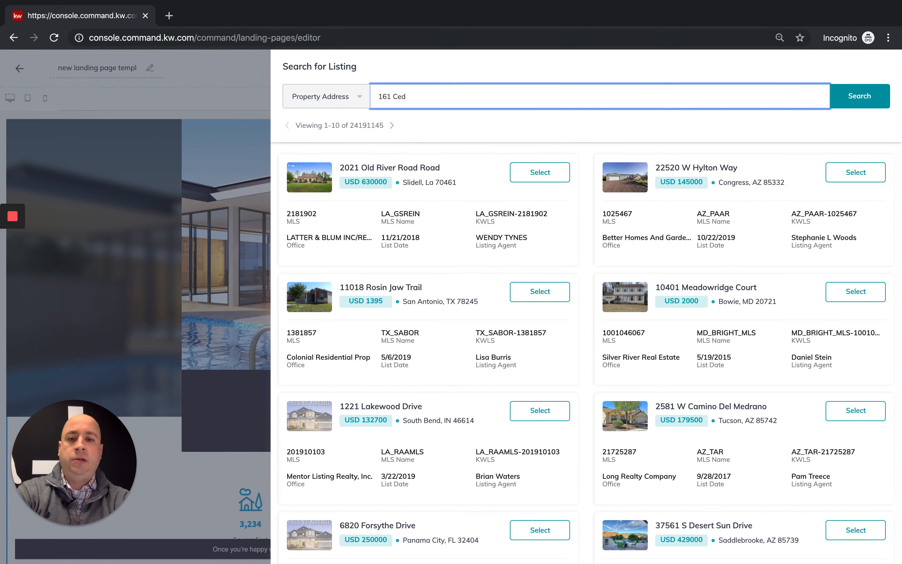
{"action": "left_click", "coordinate": [852, 292]}
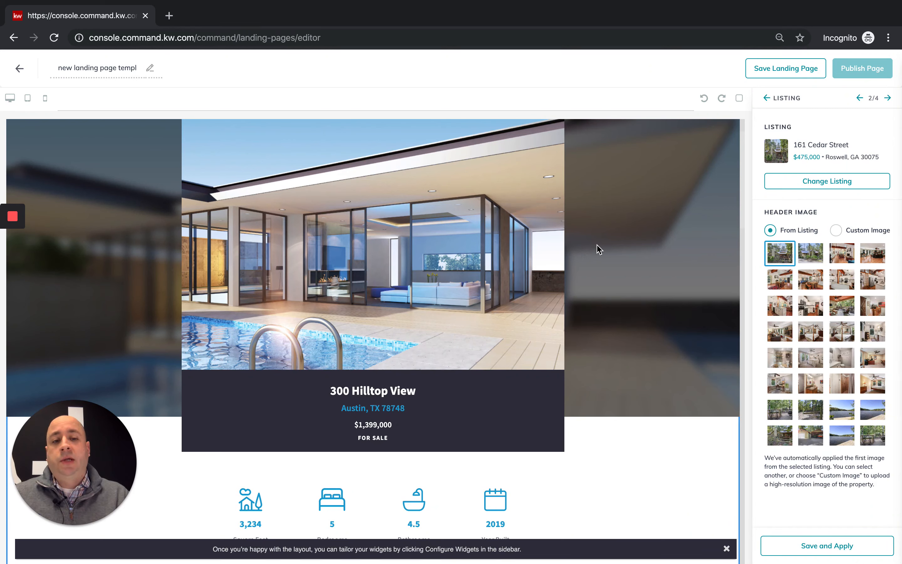
{"action": "left_click", "coordinate": [806, 253]}
{"action": "left_click", "coordinate": [781, 255]}
{"action": "left_click", "coordinate": [805, 253]}
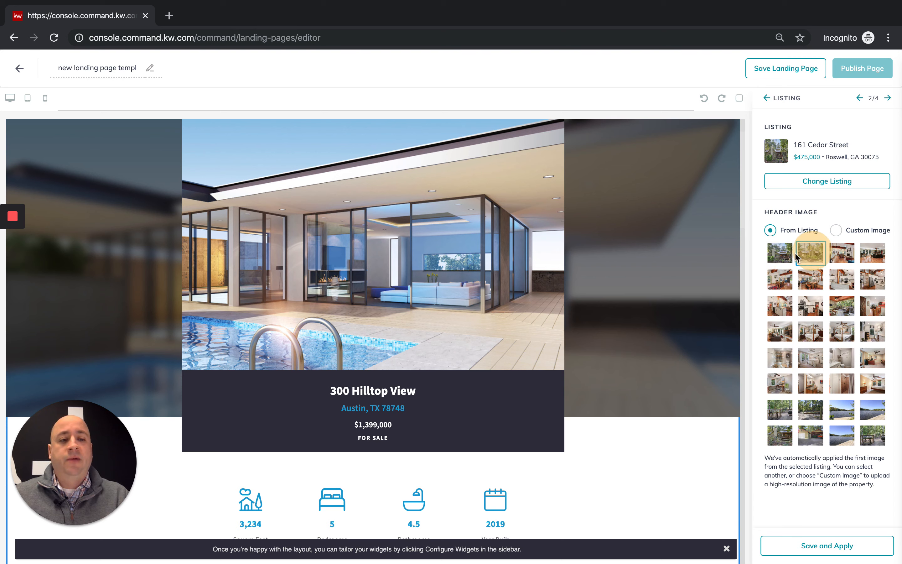
{"action": "left_click", "coordinate": [787, 258]}
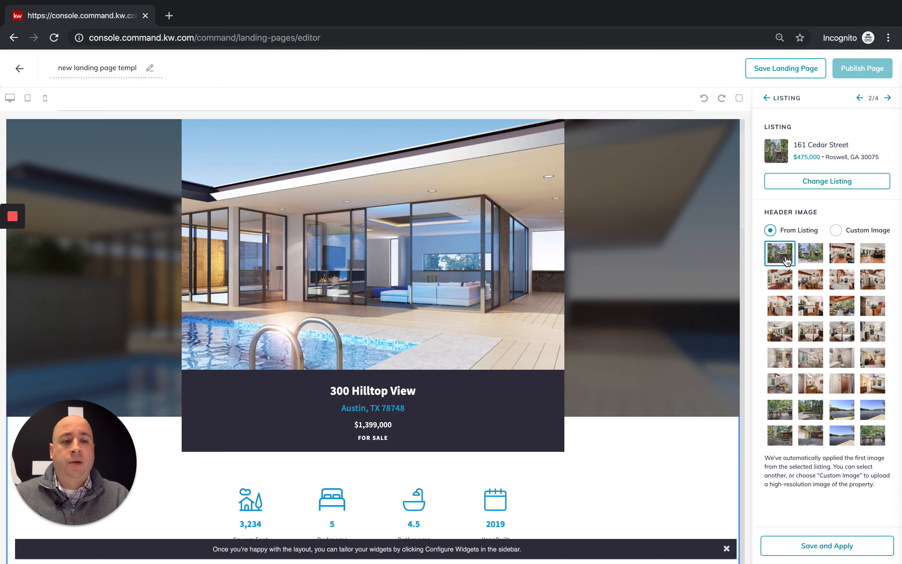
{"action": "left_click", "coordinate": [805, 263]}
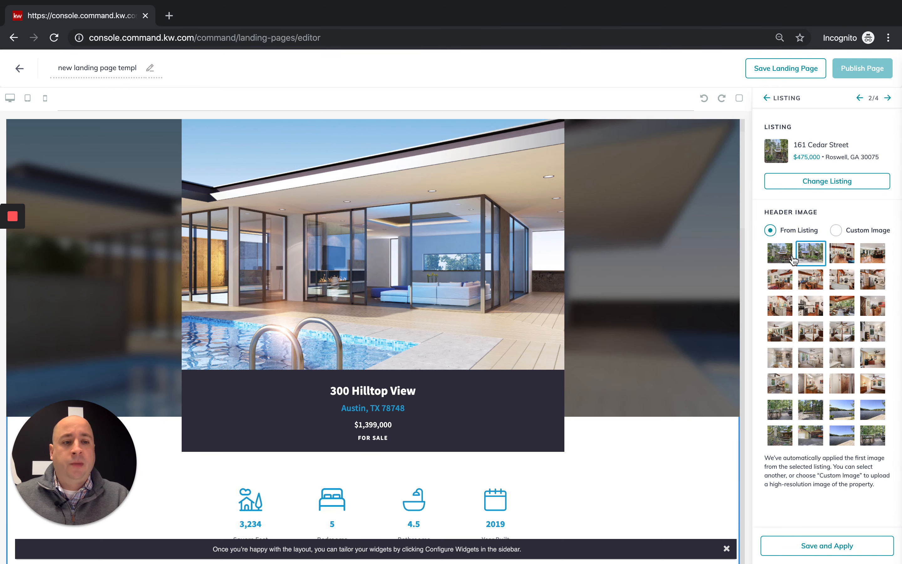
{"action": "left_click", "coordinate": [836, 544]}
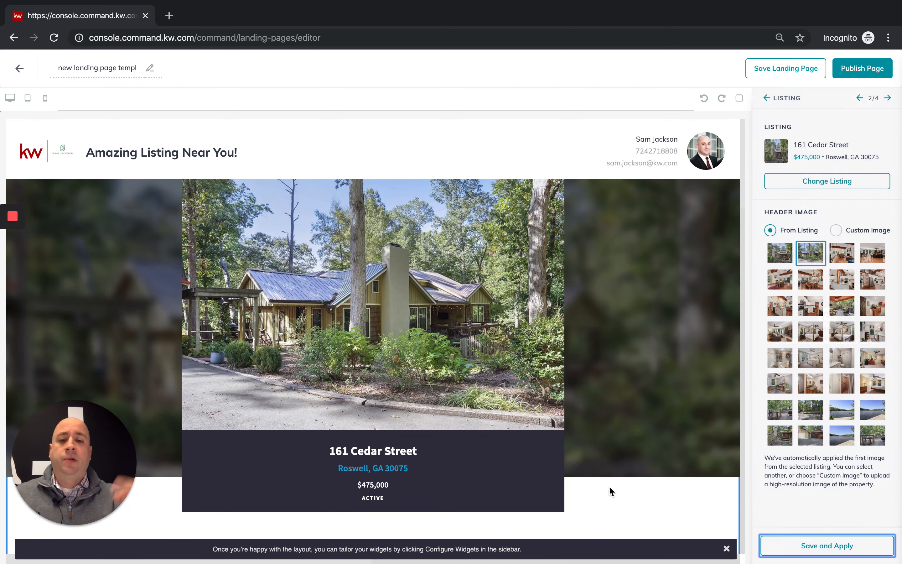
{"action": "left_click", "coordinate": [779, 254]}
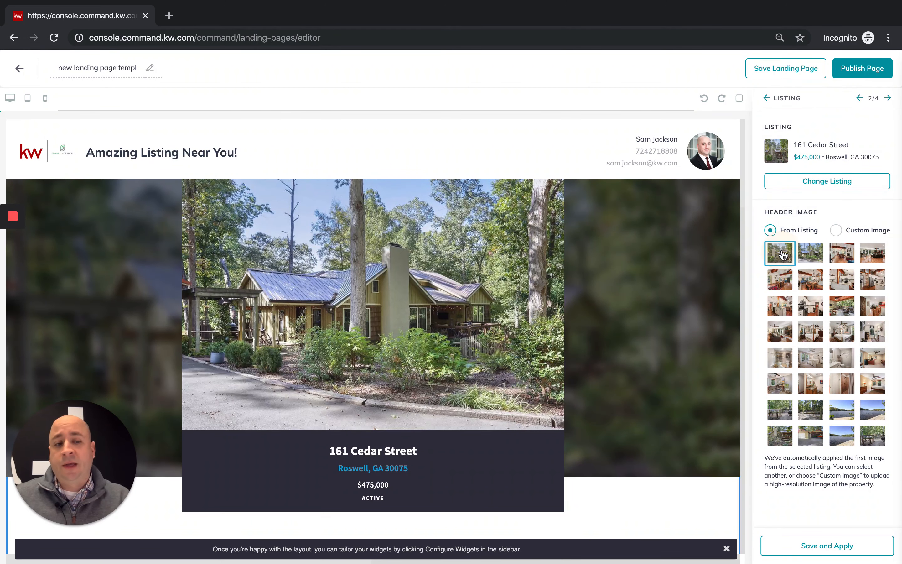
{"action": "left_click", "coordinate": [814, 543]}
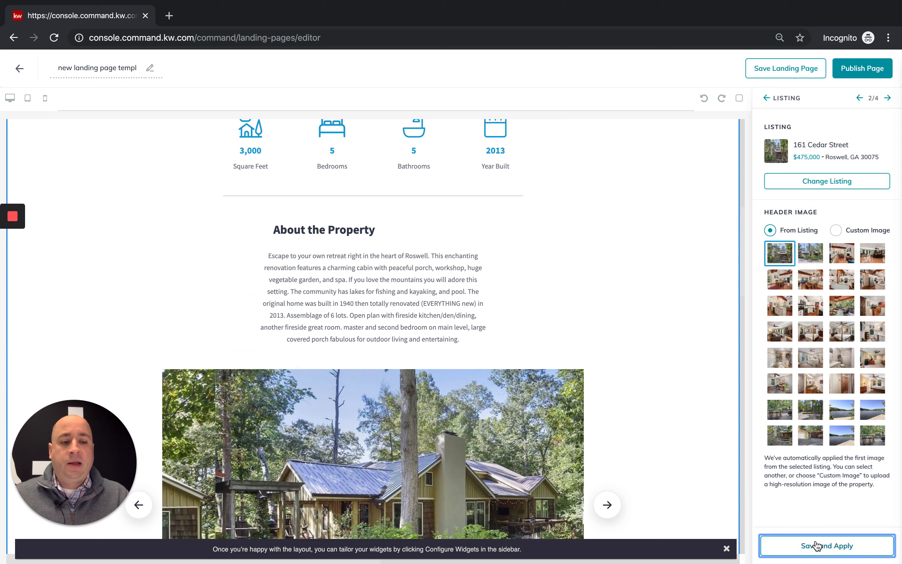
{"action": "left_click", "coordinate": [816, 544]}
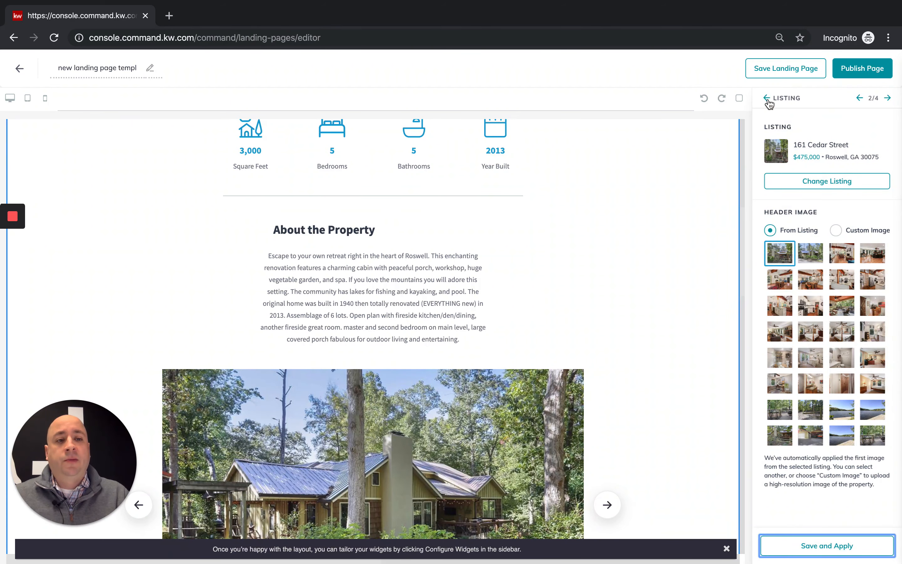
{"action": "left_click", "coordinate": [766, 100]}
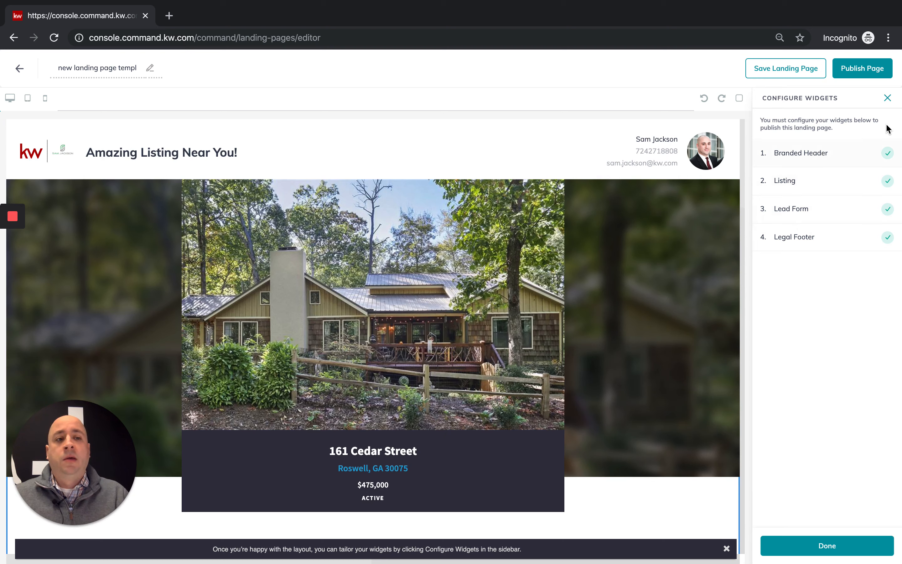
{"action": "left_click", "coordinate": [859, 70]}
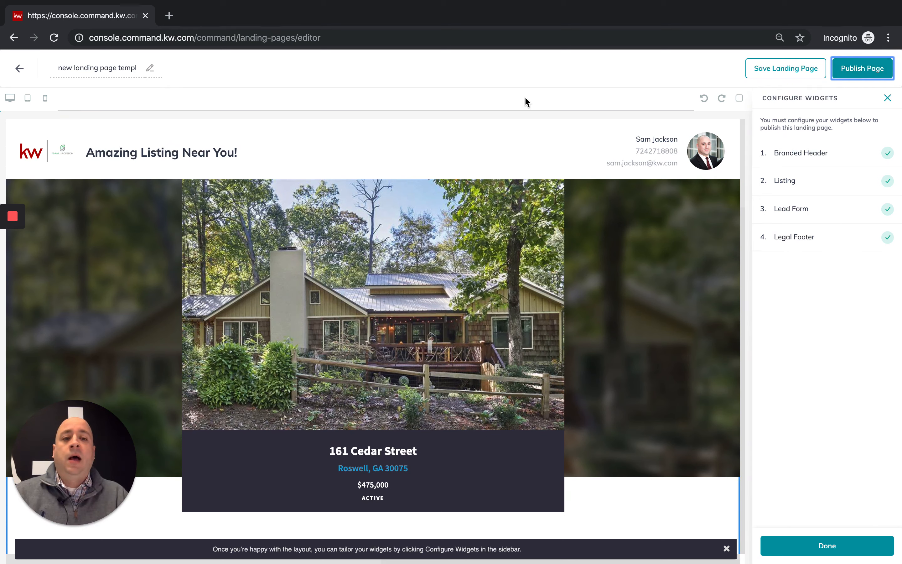
{"action": "triple_click", "coordinate": [98, 69]}
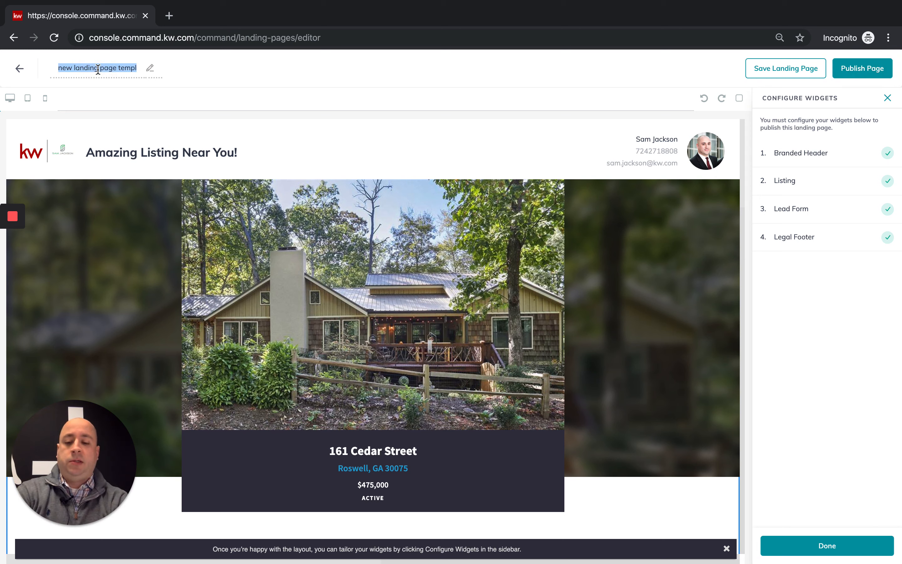
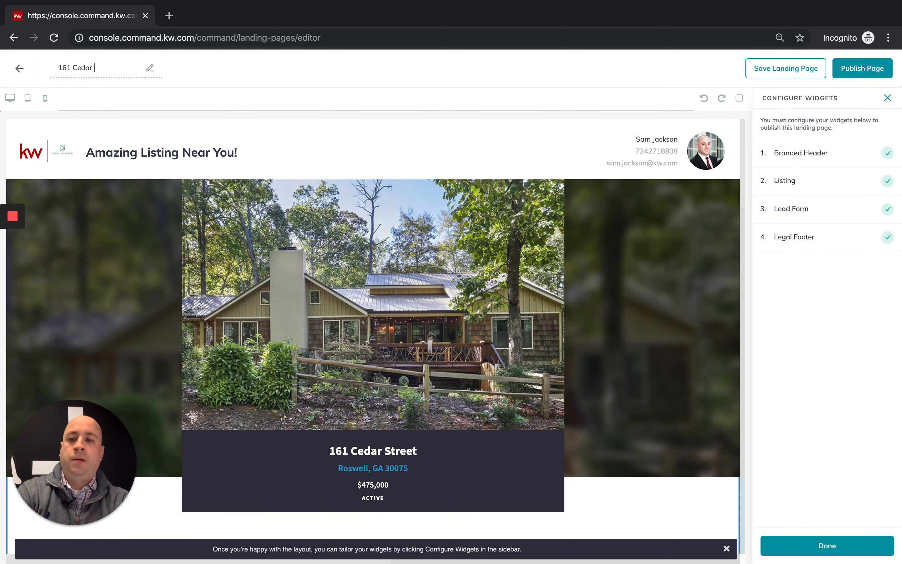
{"action": "left_click", "coordinate": [856, 70]}
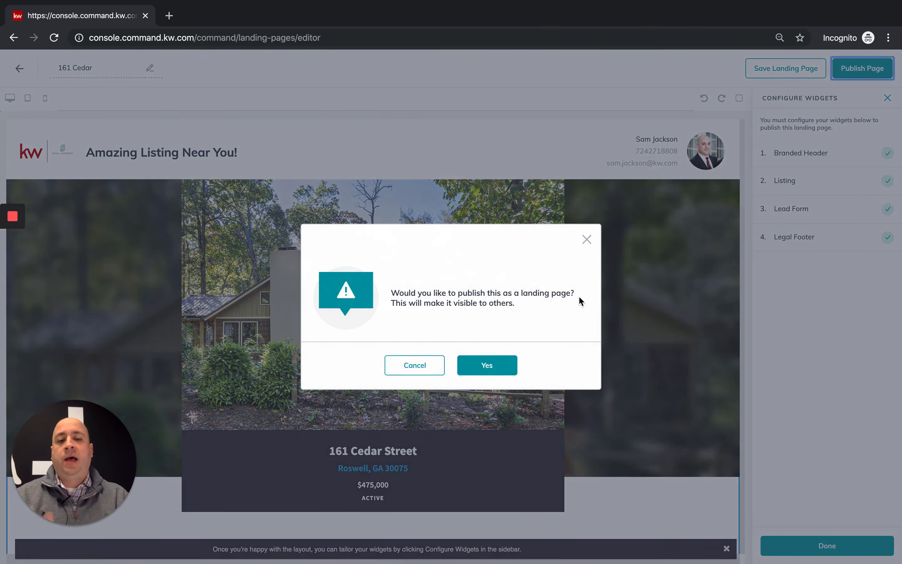
{"action": "left_click", "coordinate": [501, 365]}
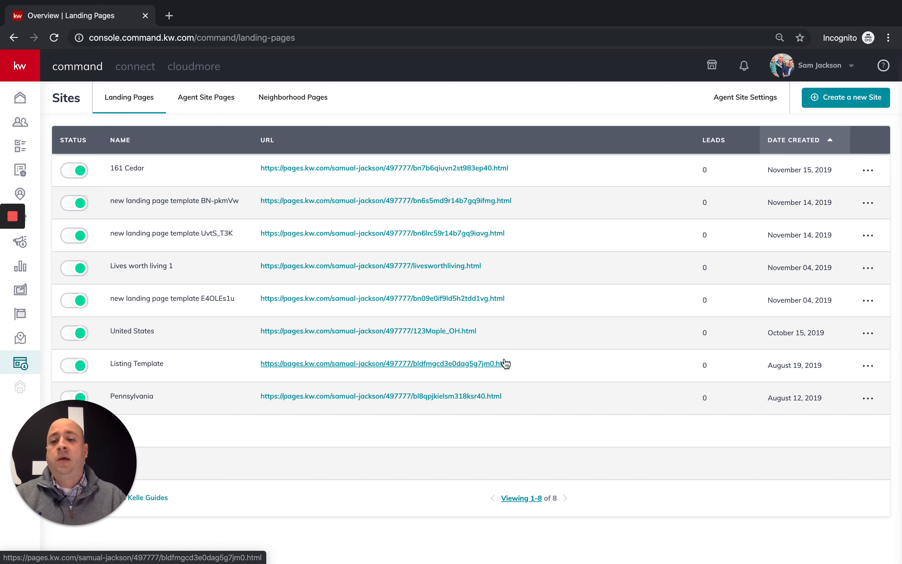
- Go to Designs, filter to Social templates, and start a new design with the + button
{"action": "mouse_move", "coordinate": [30, 287]}
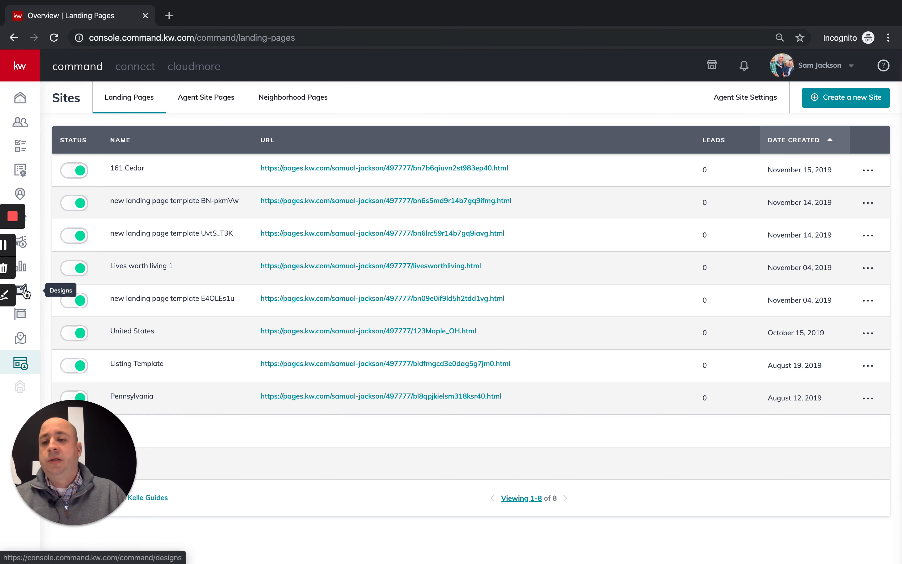
{"action": "left_click", "coordinate": [29, 71]}
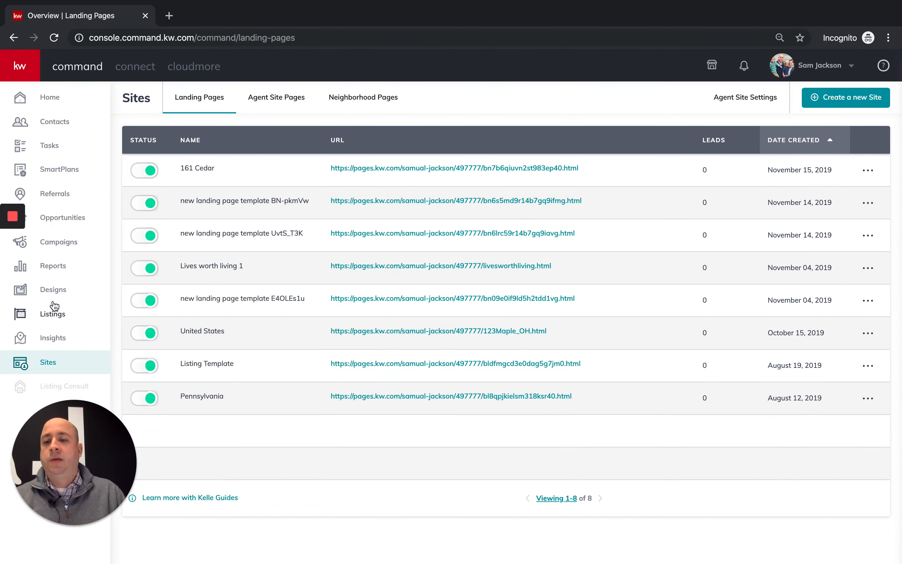
{"action": "left_click", "coordinate": [53, 294]}
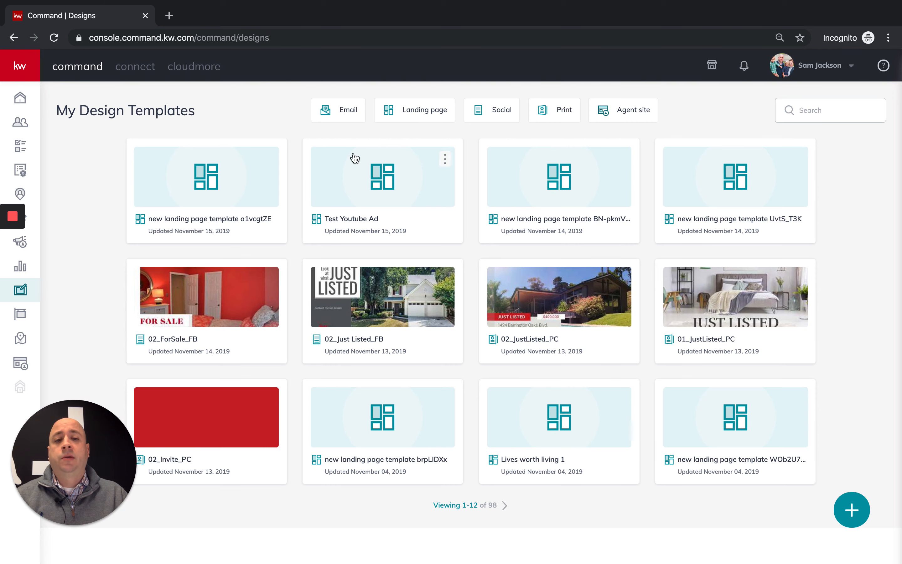
{"action": "left_click", "coordinate": [499, 114]}
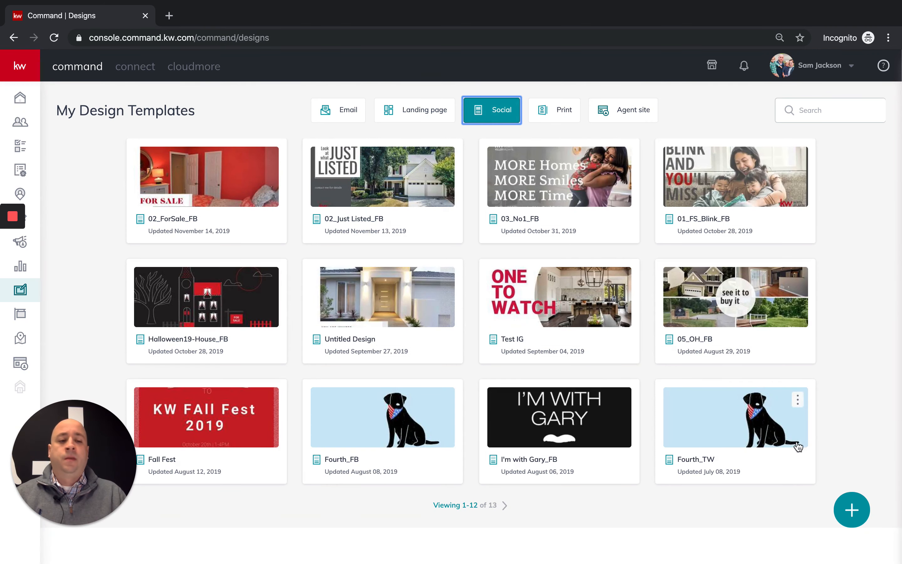
{"action": "left_click", "coordinate": [863, 507]}
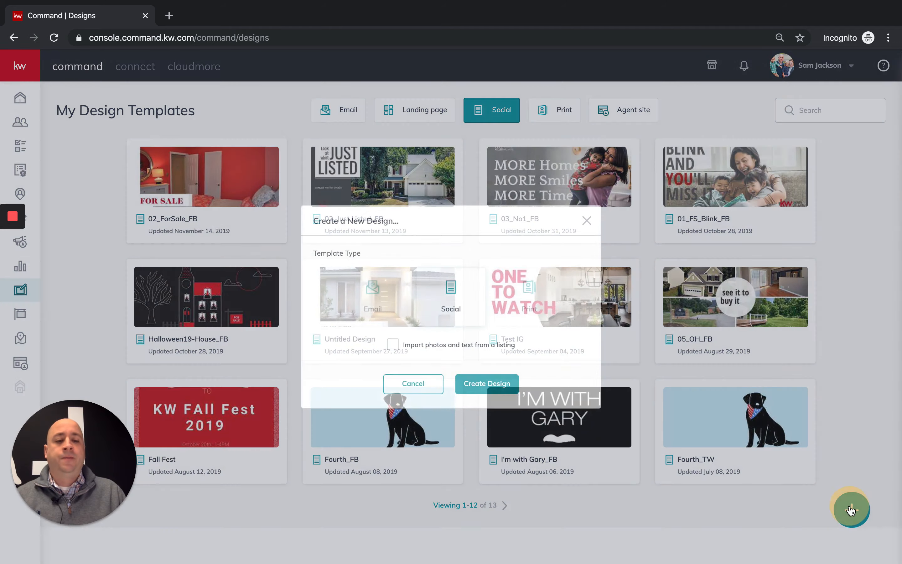
{"action": "left_click", "coordinate": [850, 509]}
{"action": "left_click", "coordinate": [847, 500]}
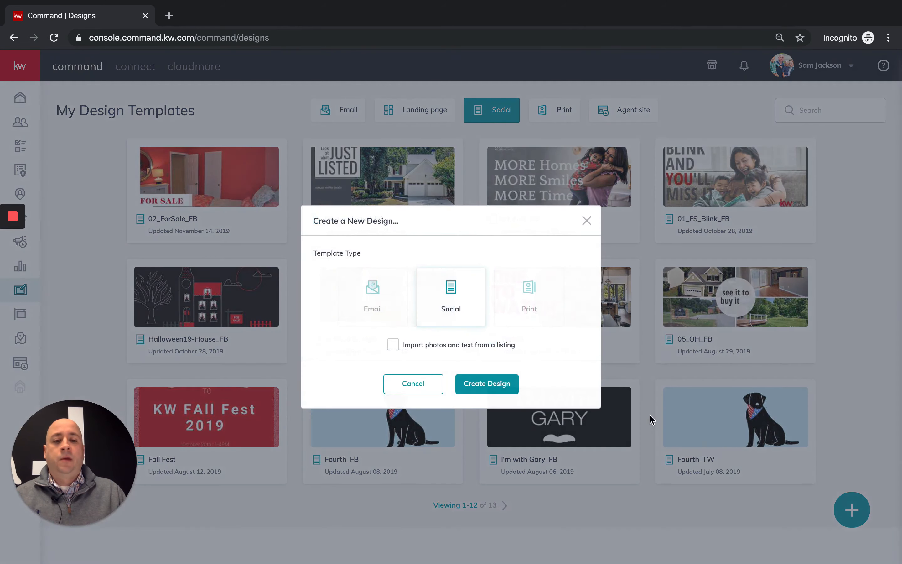
{"action": "left_click", "coordinate": [393, 345]}
{"action": "left_click", "coordinate": [488, 384]}
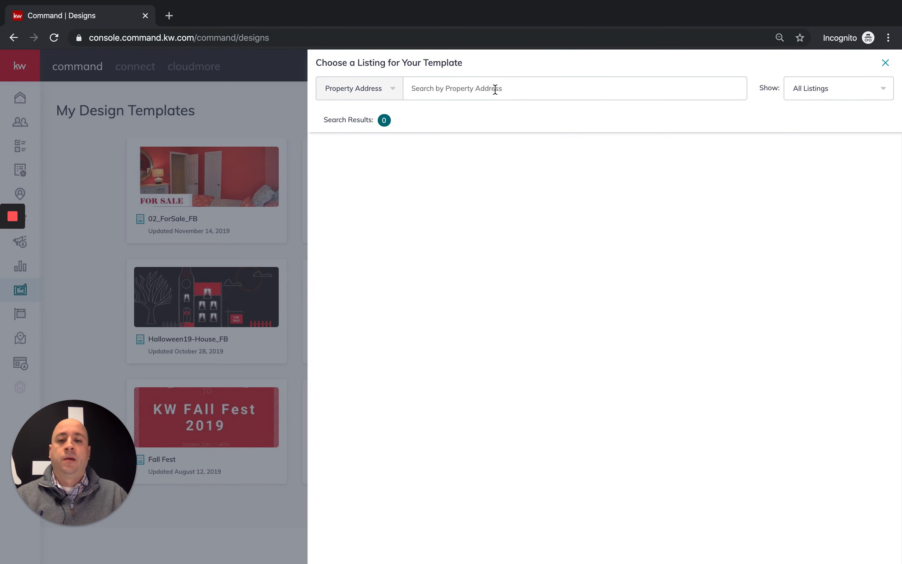
{"action": "left_click", "coordinate": [494, 89]}
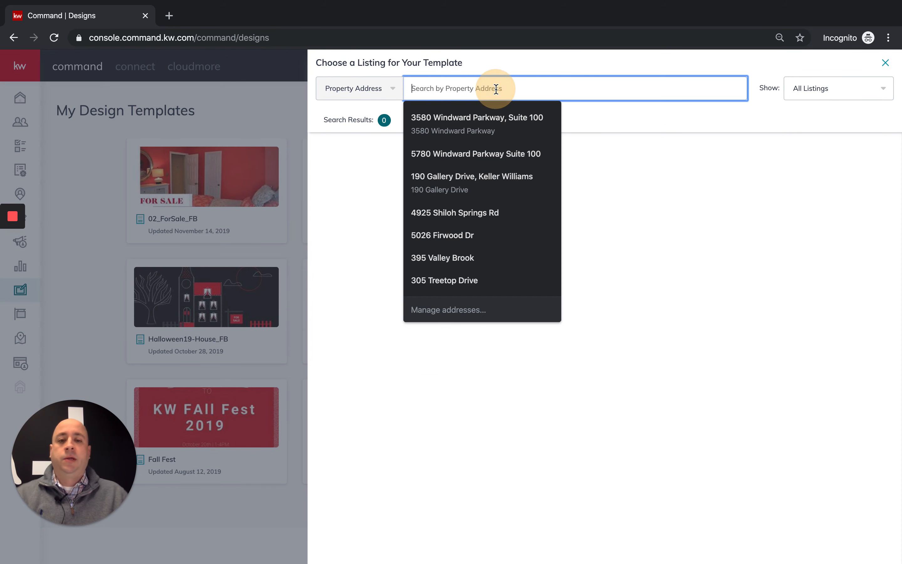
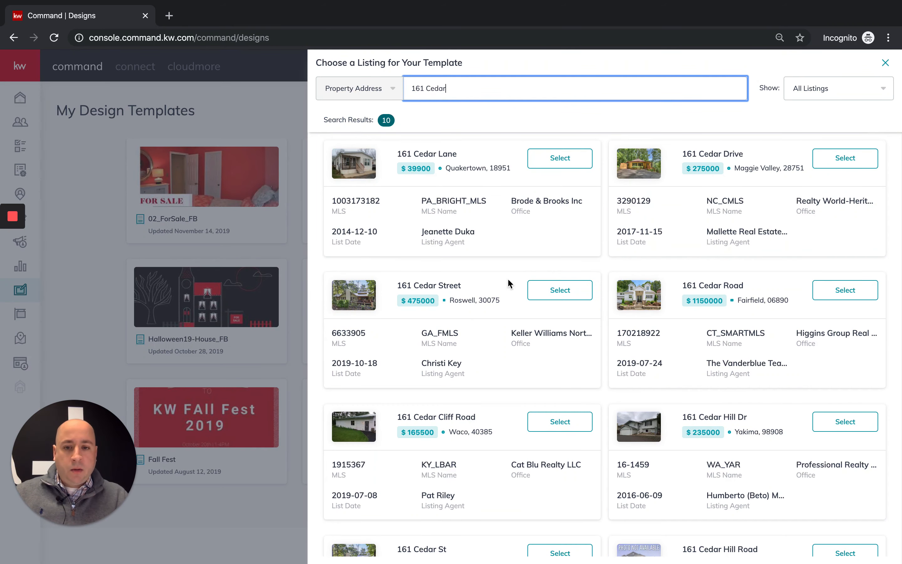
{"action": "left_click", "coordinate": [567, 290]}
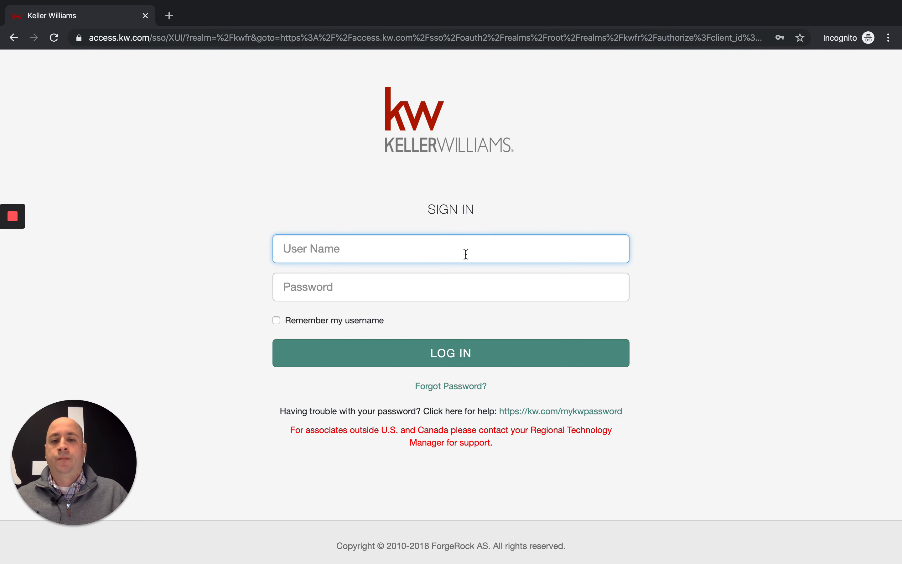
- Sign in to Keller Williams using the saved username from autofill
{"action": "left_click", "coordinate": [467, 248]}
{"action": "left_click", "coordinate": [412, 277]}
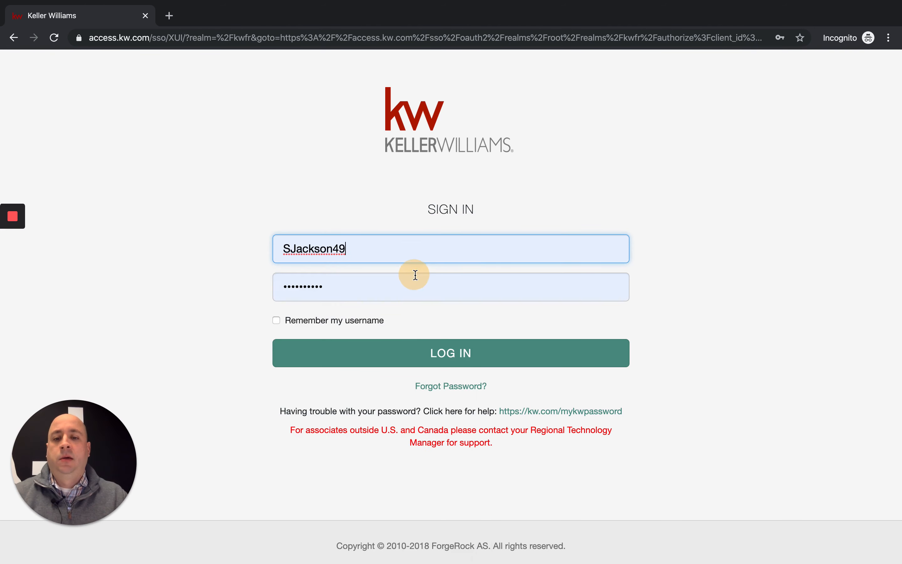
{"action": "left_click", "coordinate": [479, 352]}
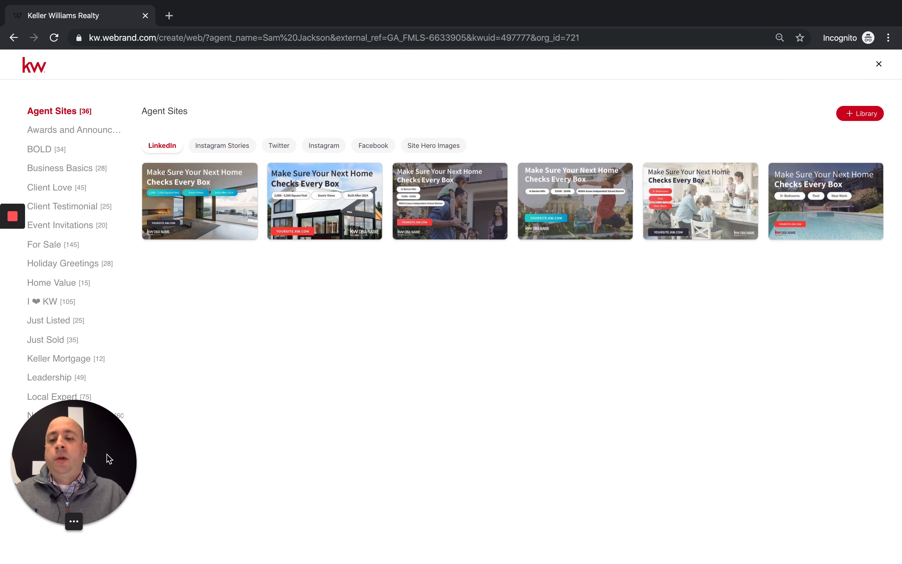
- Browse the Agent Sites Instagram Stories, Twitter, Instagram and Facebook templates, then show Client Love
{"action": "left_click_drag", "start_coordinate": [86, 448], "coordinate": [874, 511]}
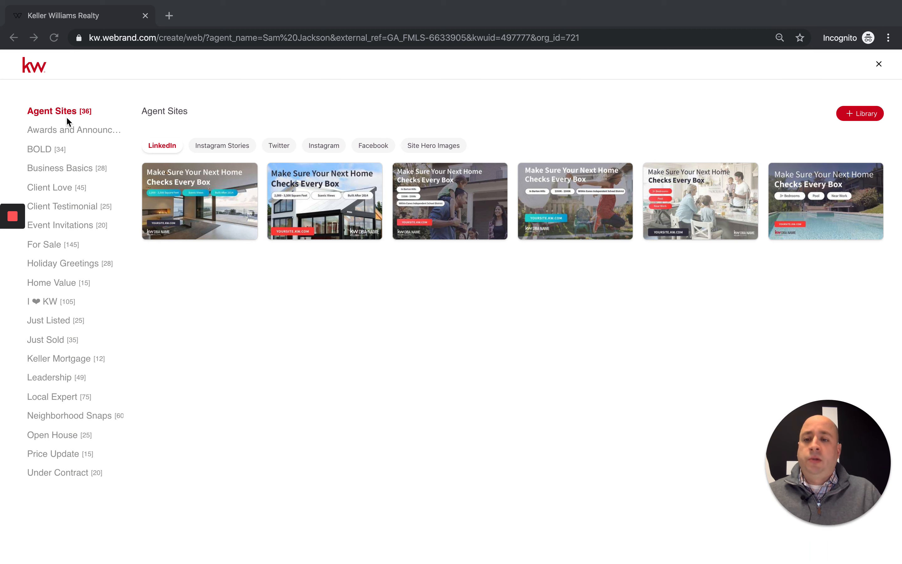
{"action": "left_click", "coordinate": [67, 493]}
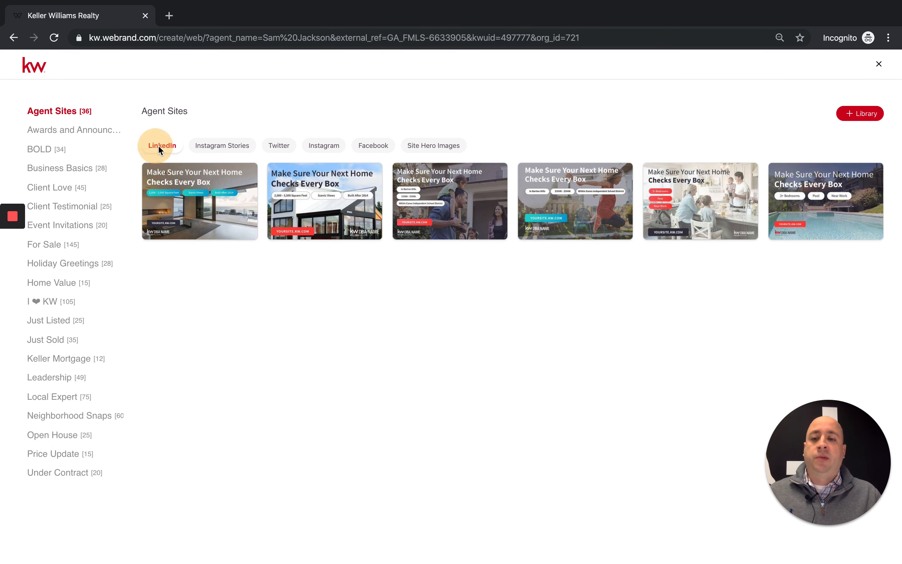
{"action": "left_click", "coordinate": [223, 146]}
{"action": "left_click", "coordinate": [281, 145]}
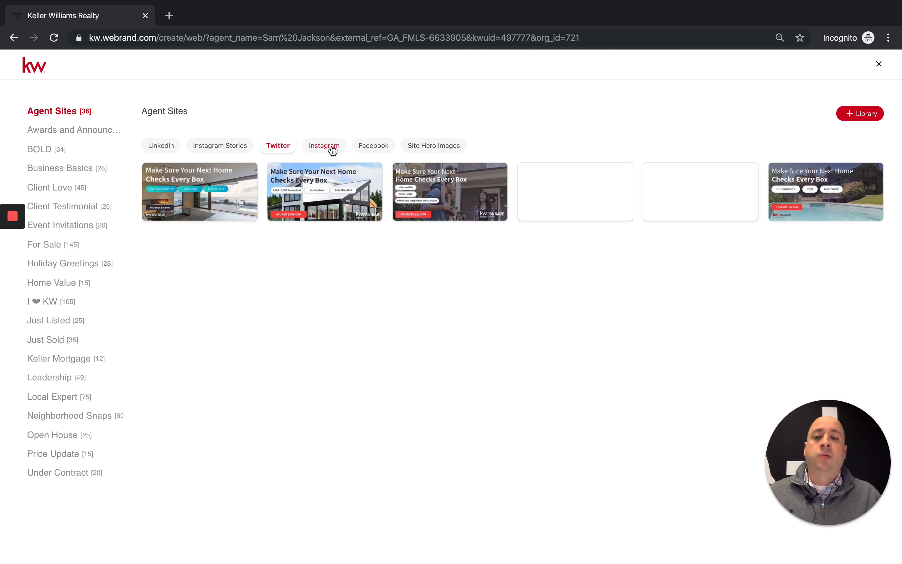
{"action": "left_click", "coordinate": [331, 145]}
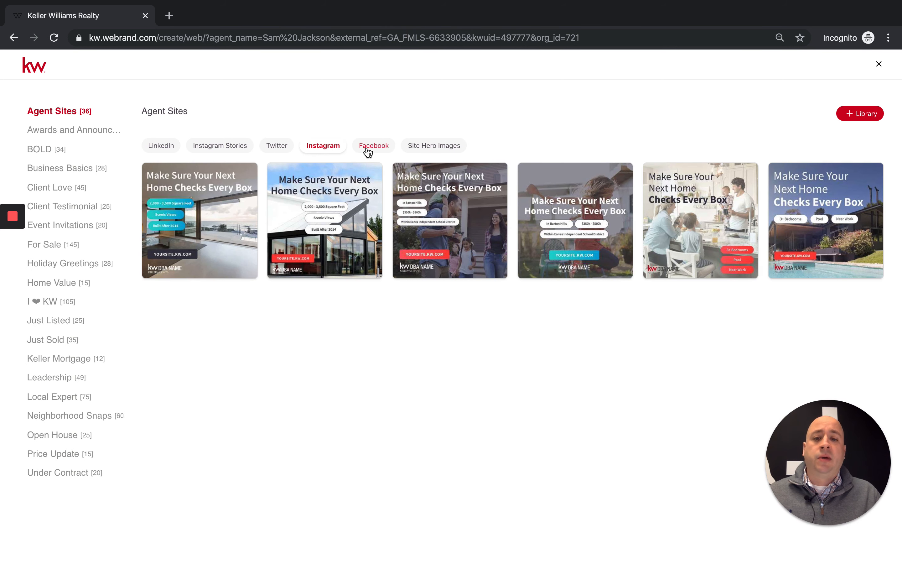
{"action": "left_click", "coordinate": [379, 147]}
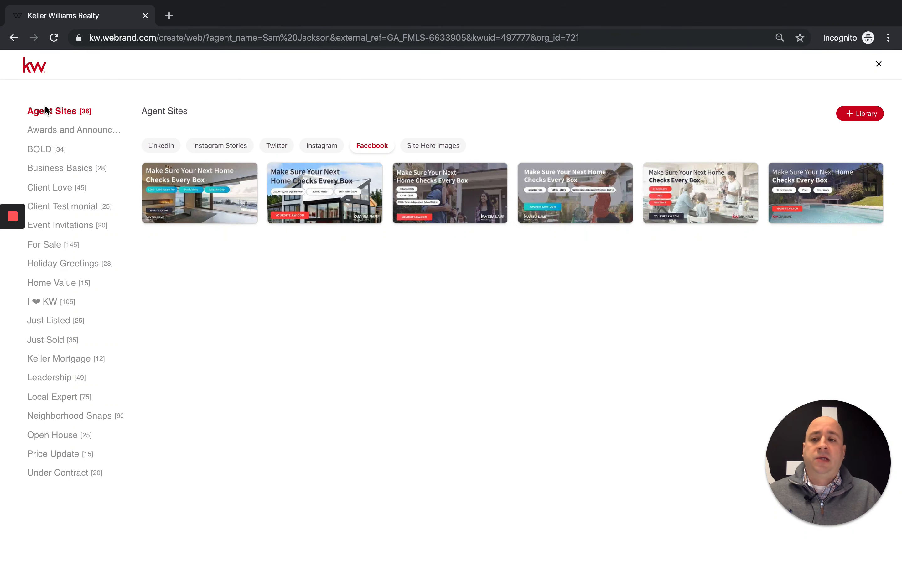
{"action": "left_click", "coordinate": [45, 190]}
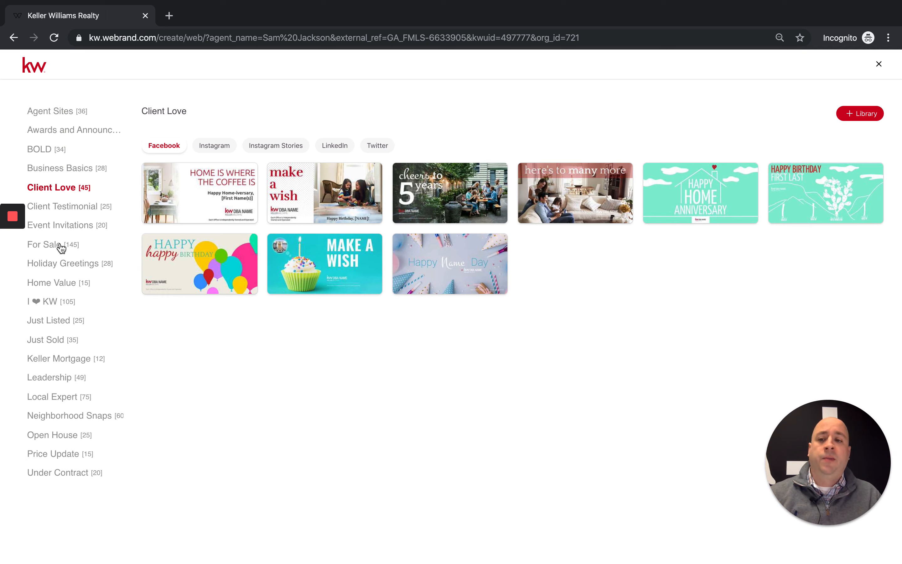
- Start a design from the For Sale 'One to Watch' Facebook template (02_FS_Watch_FB)
{"action": "left_click", "coordinate": [48, 246]}
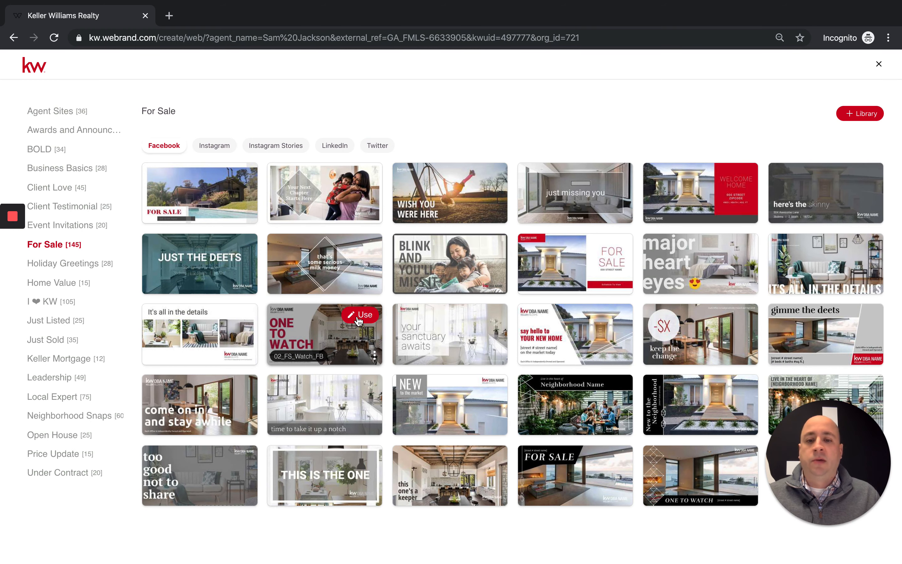
{"action": "left_click", "coordinate": [358, 315]}
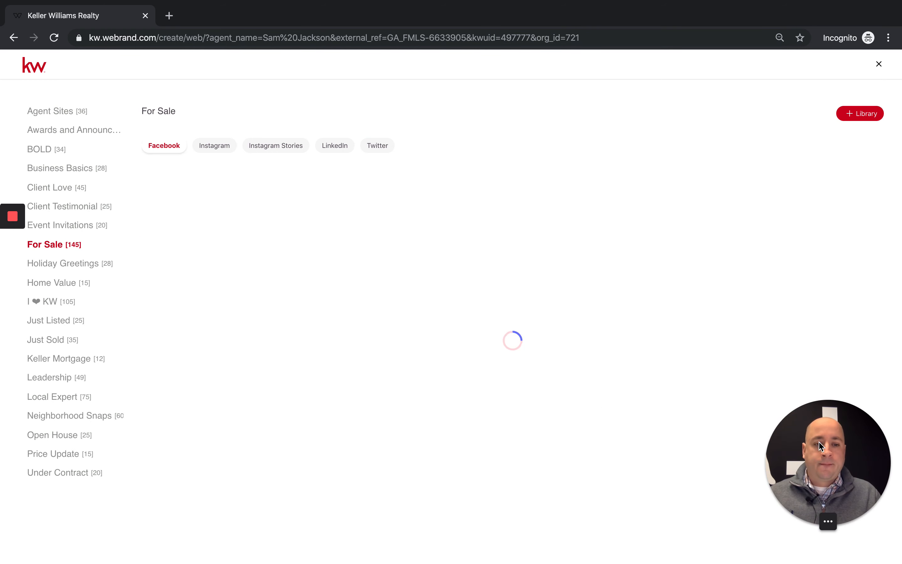
{"action": "left_click_drag", "start_coordinate": [886, 481], "coordinate": [133, 481]}
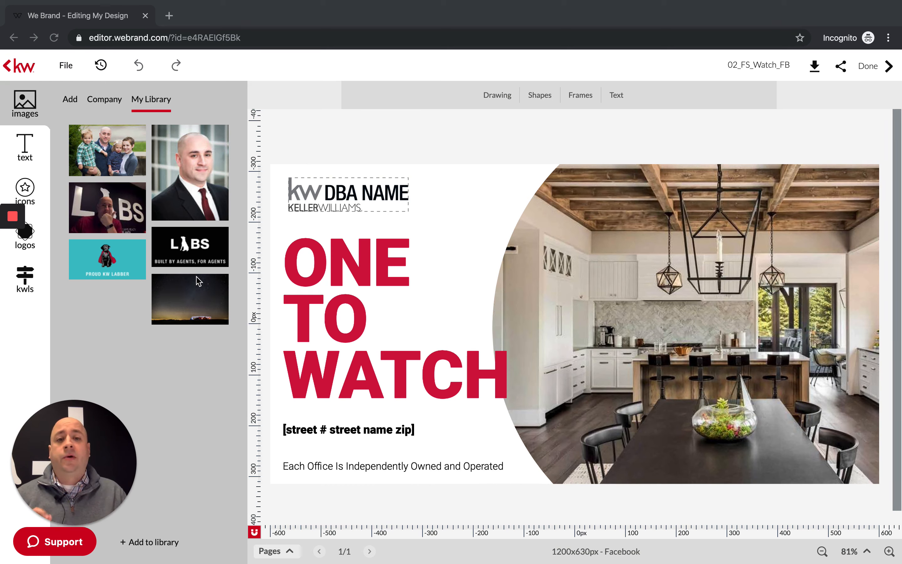
- Show the My Library logos, including the KW North Atlanta logo
{"action": "left_click", "coordinate": [126, 540]}
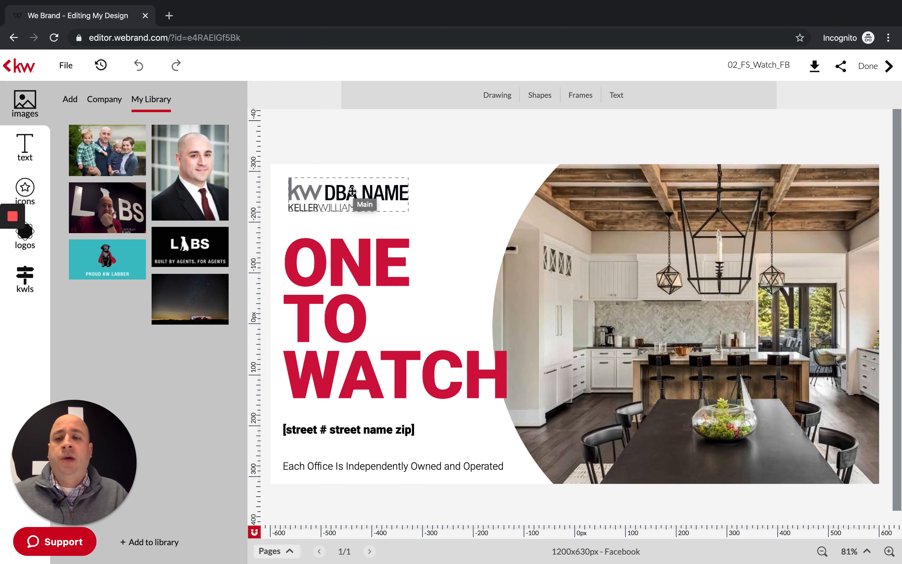
{"action": "left_click", "coordinate": [40, 246]}
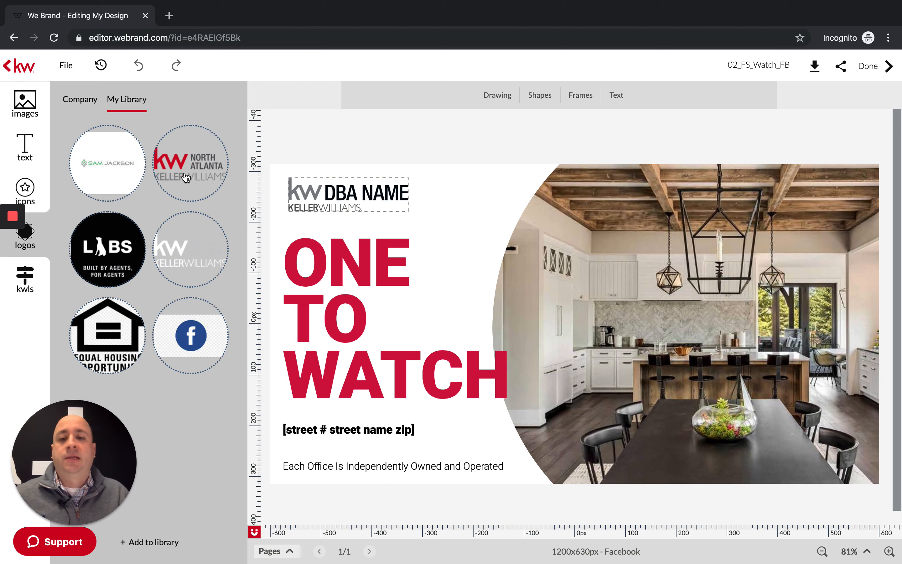
- Drop the KW North Atlanta logo onto the top-left DBA NAME logo placeholder
{"action": "left_click_drag", "start_coordinate": [185, 177], "coordinate": [310, 192]}
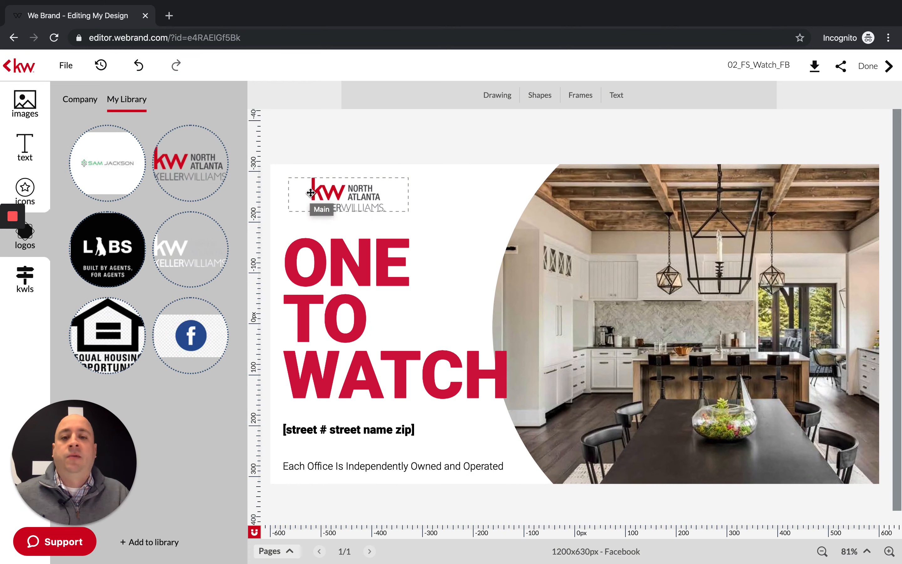
{"action": "left_click", "coordinate": [482, 205]}
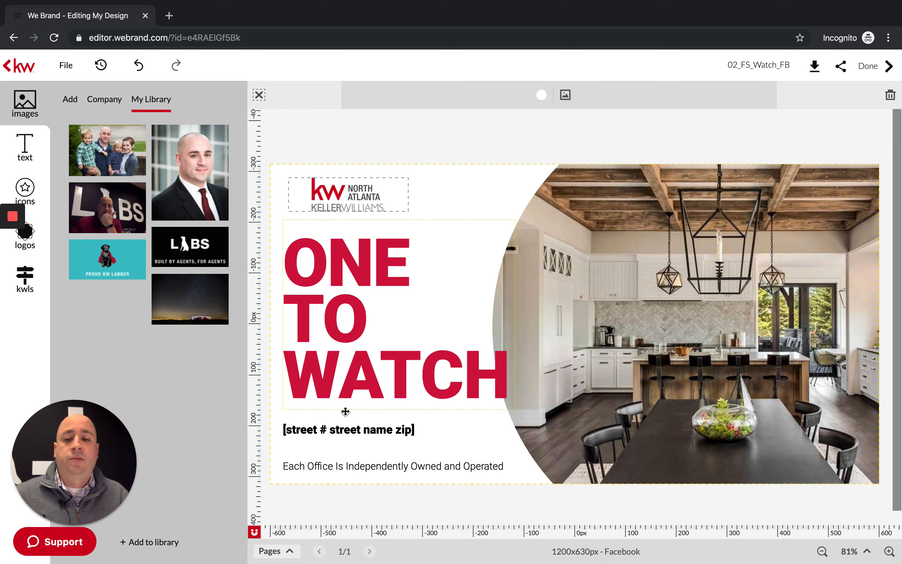
{"action": "mouse_move", "coordinate": [213, 321]}
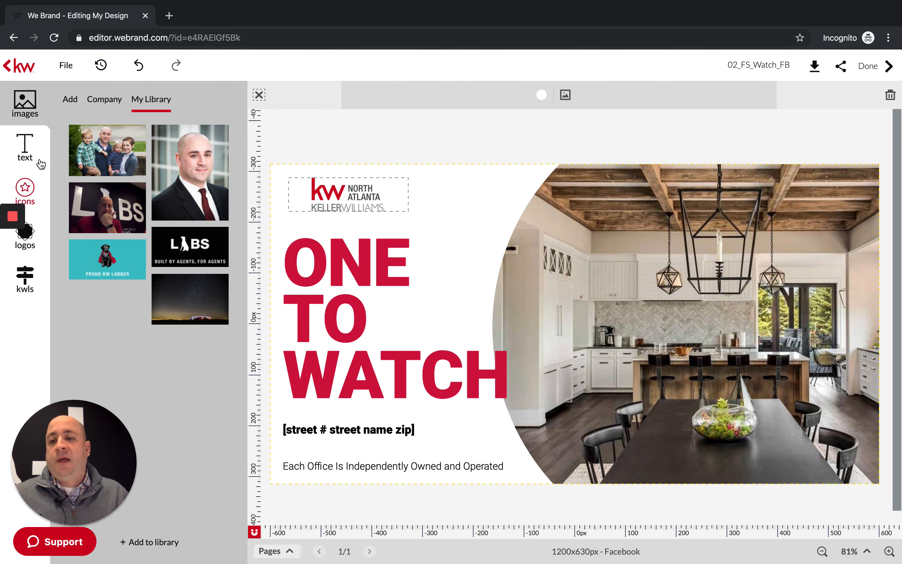
{"action": "left_click", "coordinate": [33, 286]}
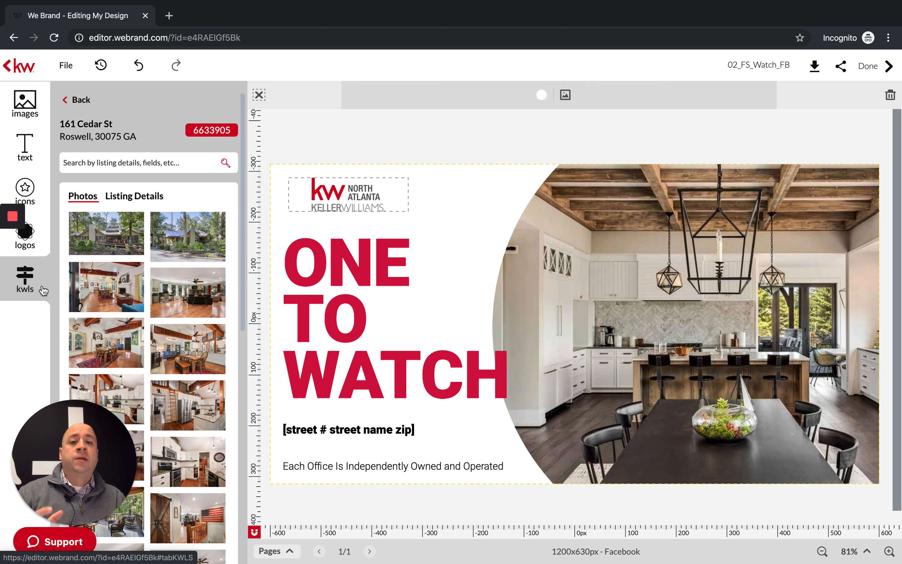
{"action": "mouse_move", "coordinate": [81, 307]}
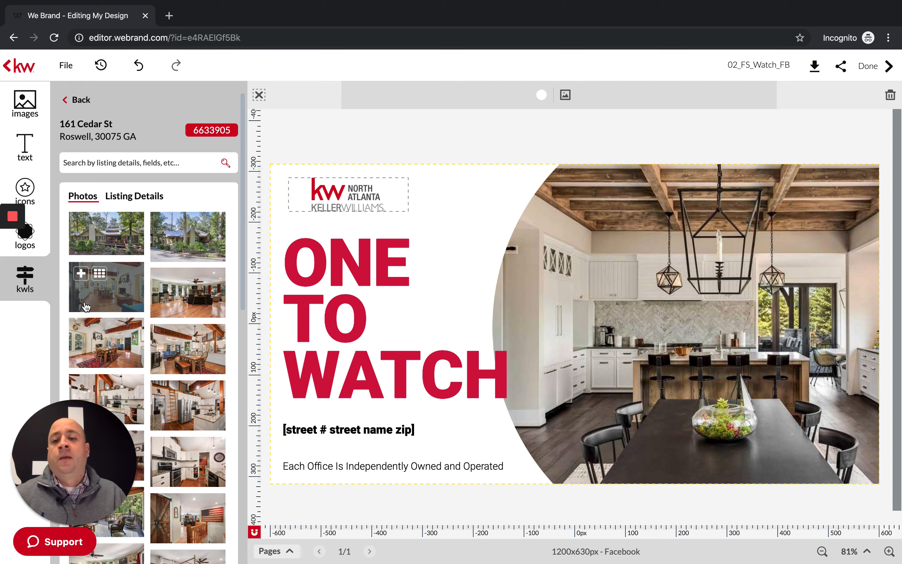
{"action": "left_click", "coordinate": [114, 238]}
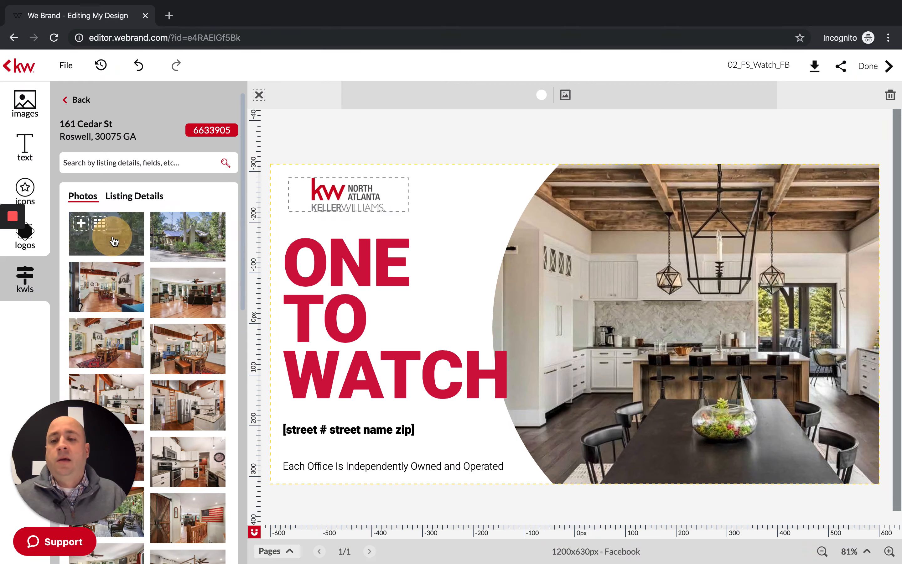
{"action": "left_click_drag", "start_coordinate": [113, 240], "coordinate": [427, 239]}
{"action": "left_click_drag", "start_coordinate": [107, 342], "coordinate": [378, 368]}
{"action": "scroll", "coordinate": [176, 352], "scroll_direction": "down", "scroll_amount": 5}
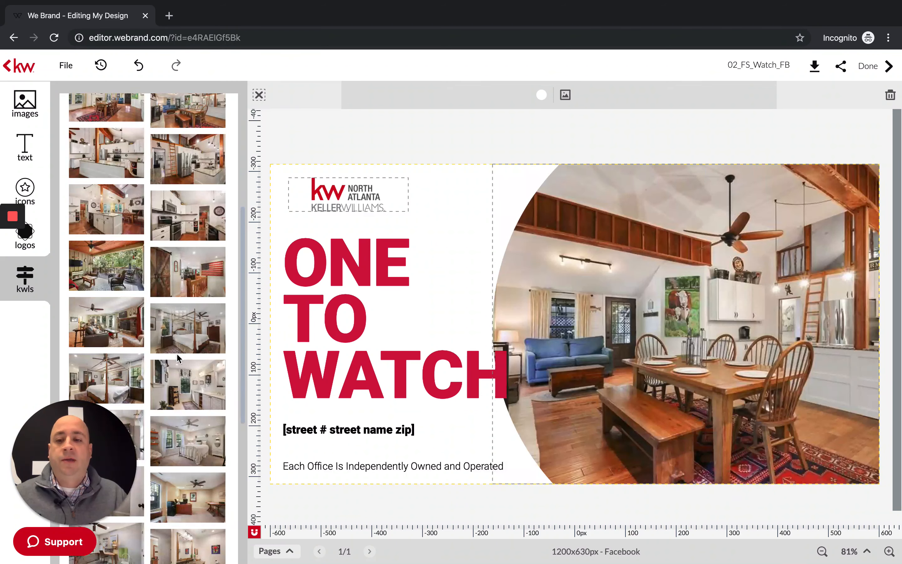
{"action": "mouse_move", "coordinate": [164, 268]}
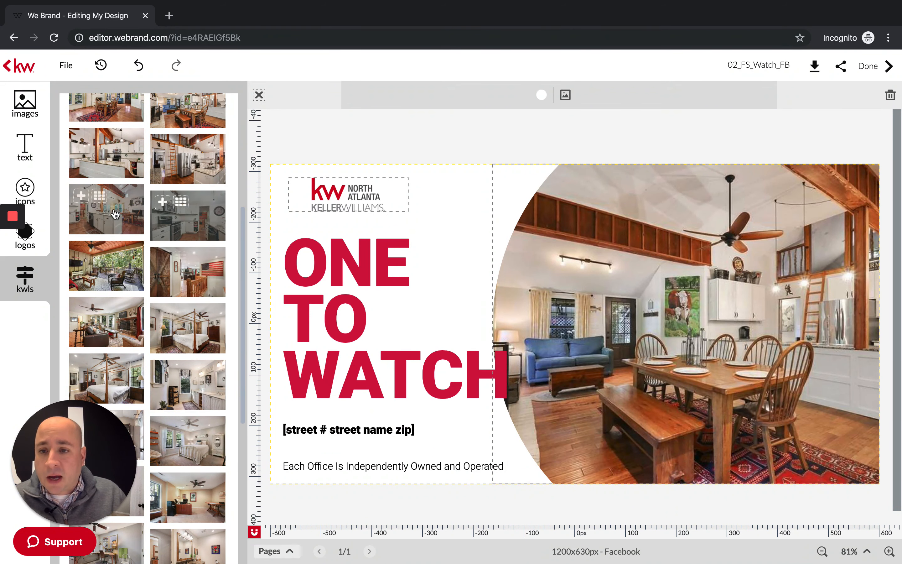
{"action": "scroll", "coordinate": [130, 235], "scroll_direction": "up", "scroll_amount": 2}
{"action": "scroll", "coordinate": [131, 235], "scroll_direction": "up", "scroll_amount": 2}
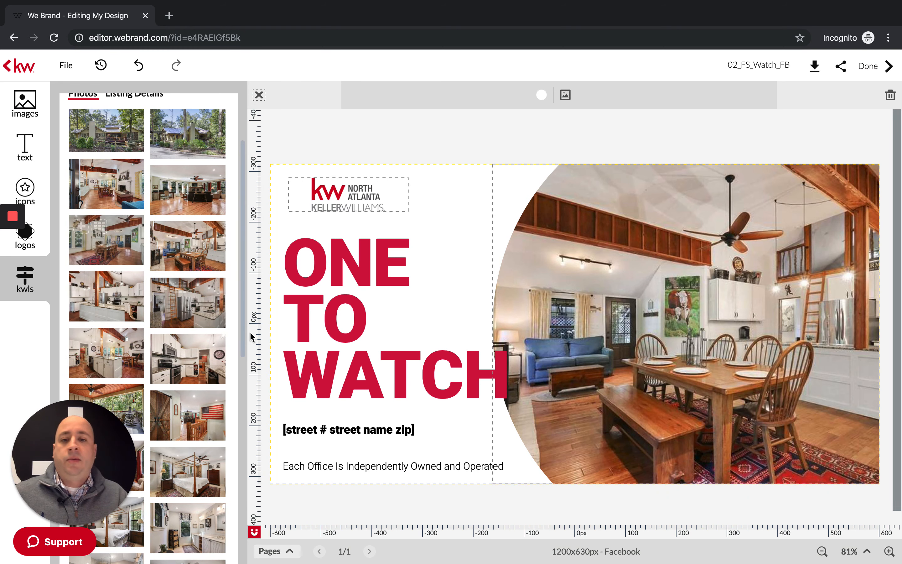
{"action": "scroll", "coordinate": [179, 372], "scroll_direction": "up", "scroll_amount": 3}
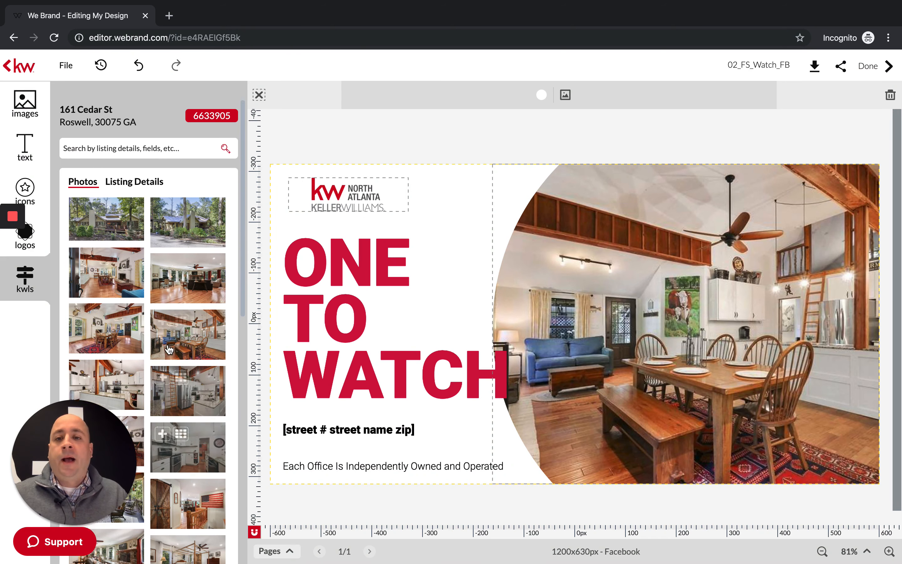
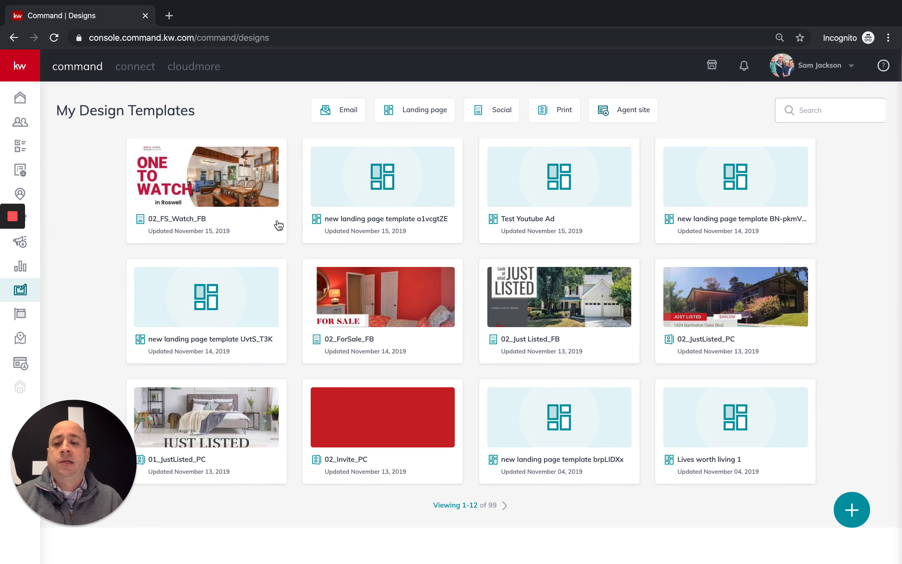
- Open the Campaigns list and create a new campaign to see the Social Ad, Search Ad, Social Post, Direct Mail and Email types
{"action": "left_click", "coordinate": [31, 247]}
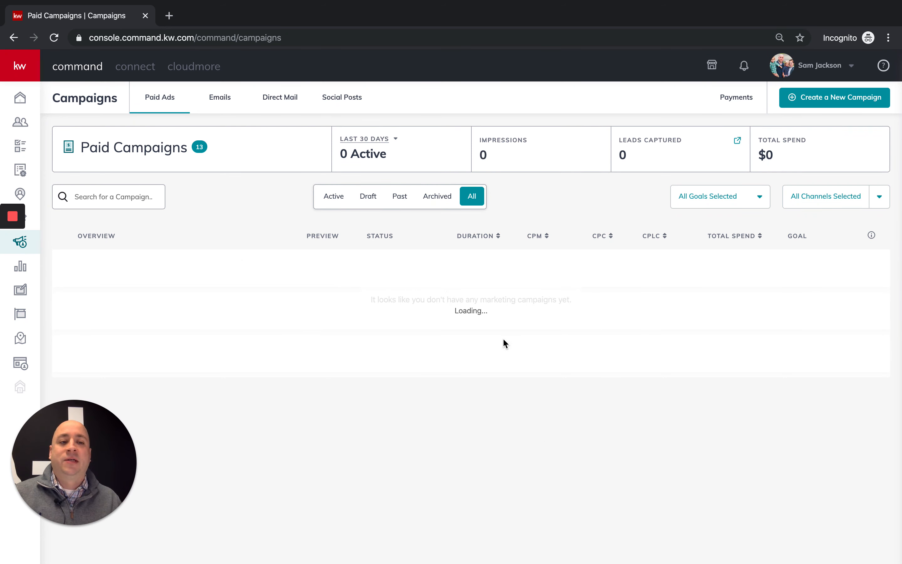
{"action": "left_click", "coordinate": [835, 105]}
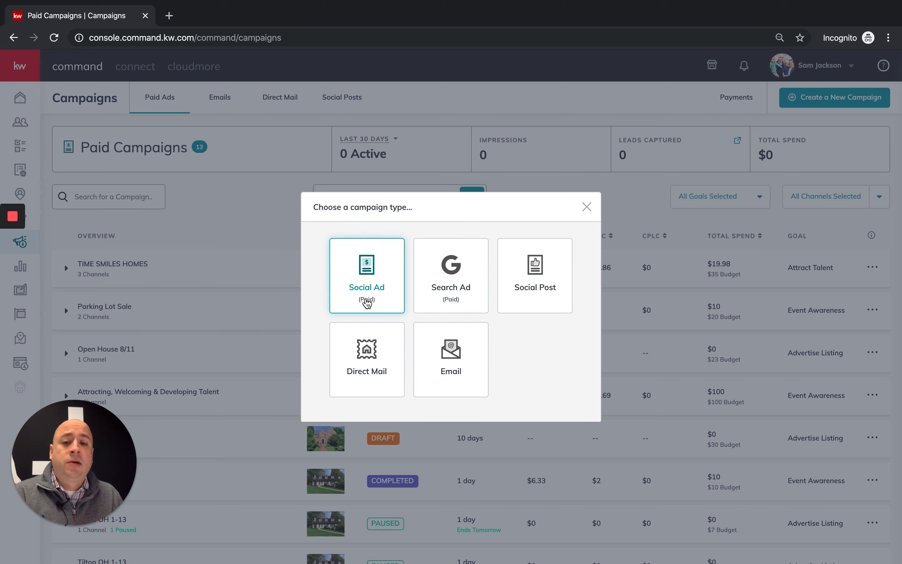
{"action": "left_click", "coordinate": [369, 277]}
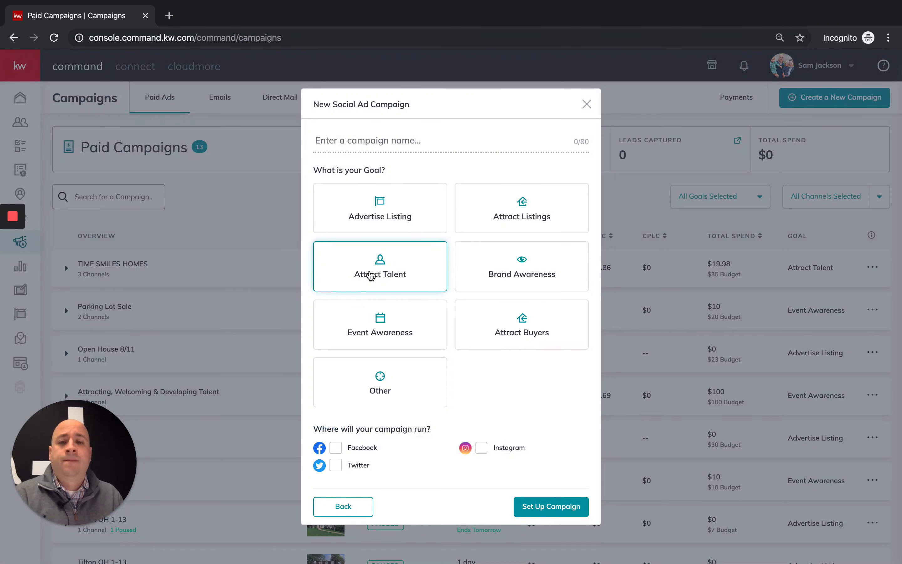
{"action": "left_click", "coordinate": [385, 143]}
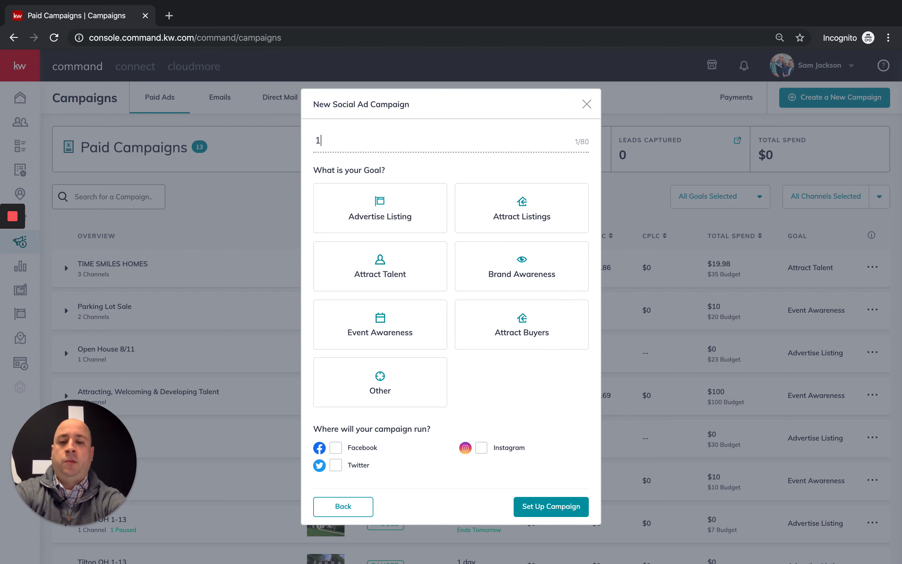
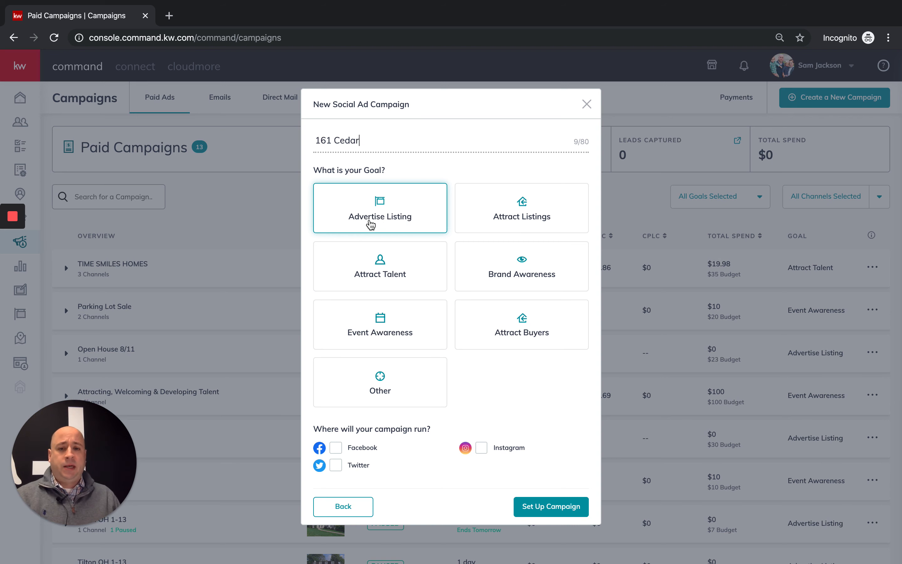
{"action": "left_click", "coordinate": [378, 217]}
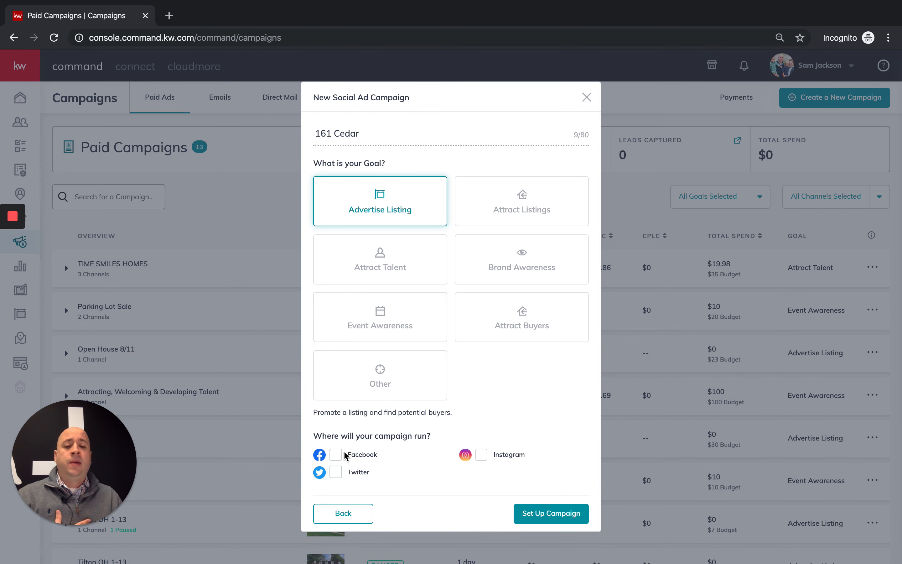
{"action": "left_click", "coordinate": [336, 455]}
{"action": "left_click", "coordinate": [481, 454]}
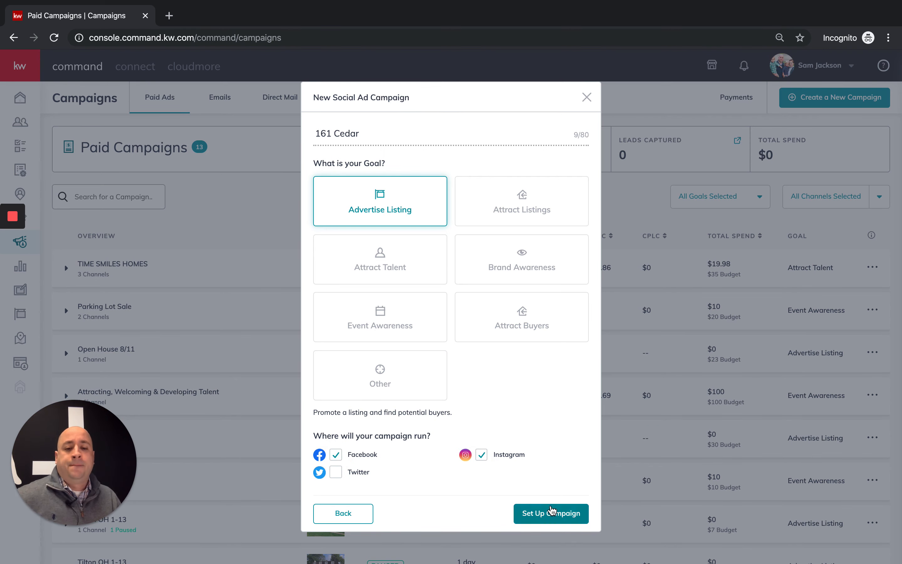
{"action": "left_click", "coordinate": [550, 513]}
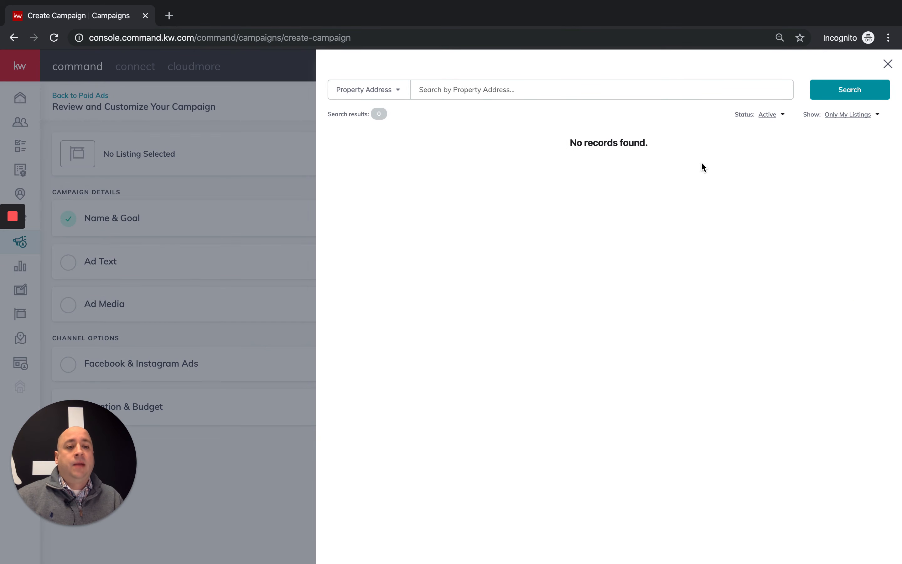
{"action": "left_click", "coordinate": [570, 92]}
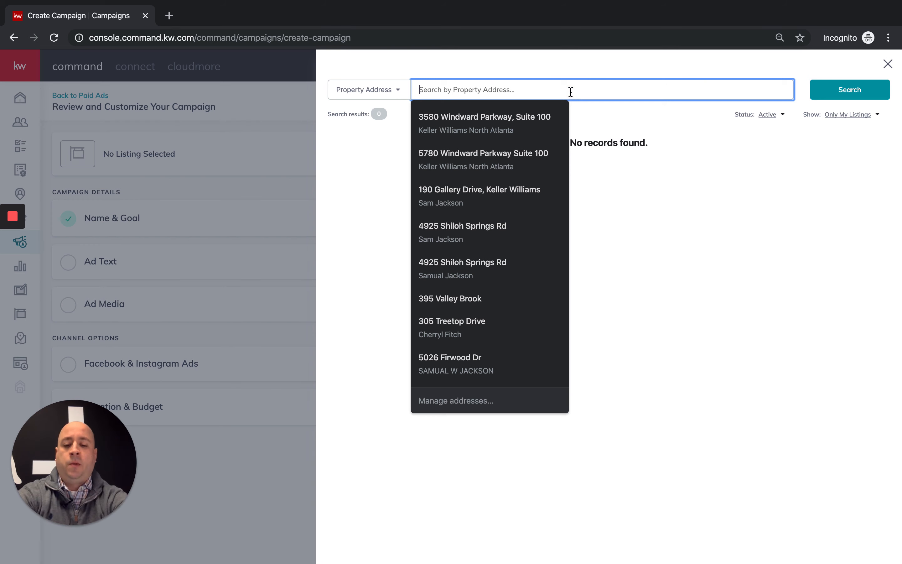
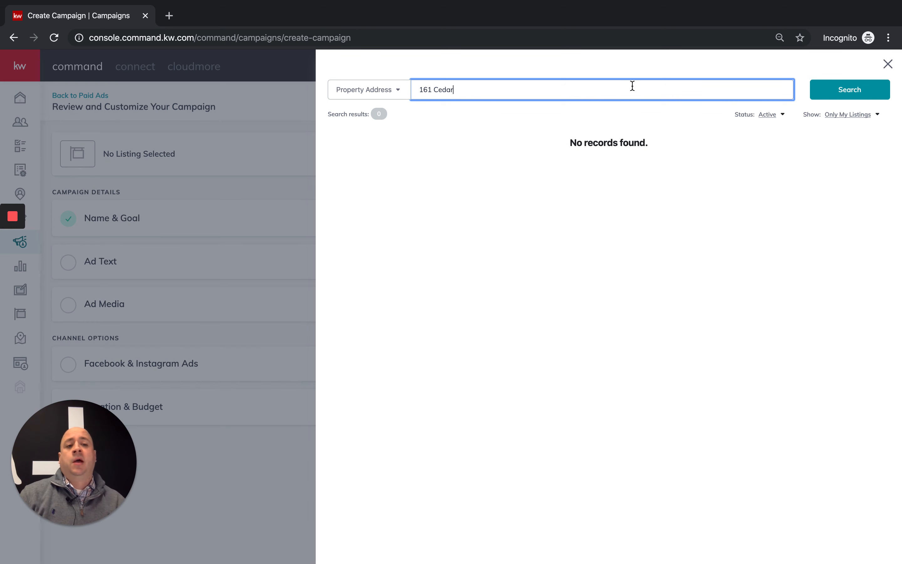
{"action": "left_click", "coordinate": [815, 121]}
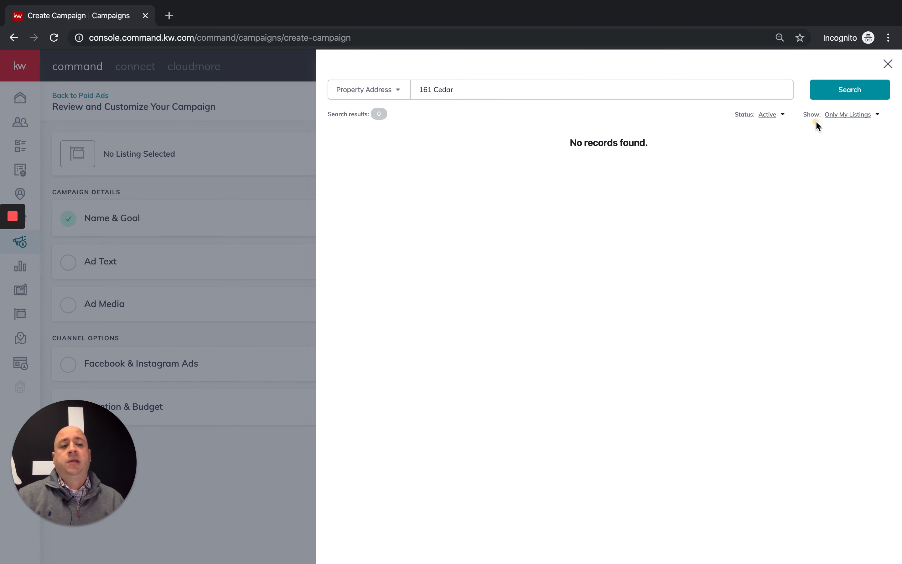
{"action": "left_click", "coordinate": [838, 116]}
{"action": "left_click", "coordinate": [836, 128]}
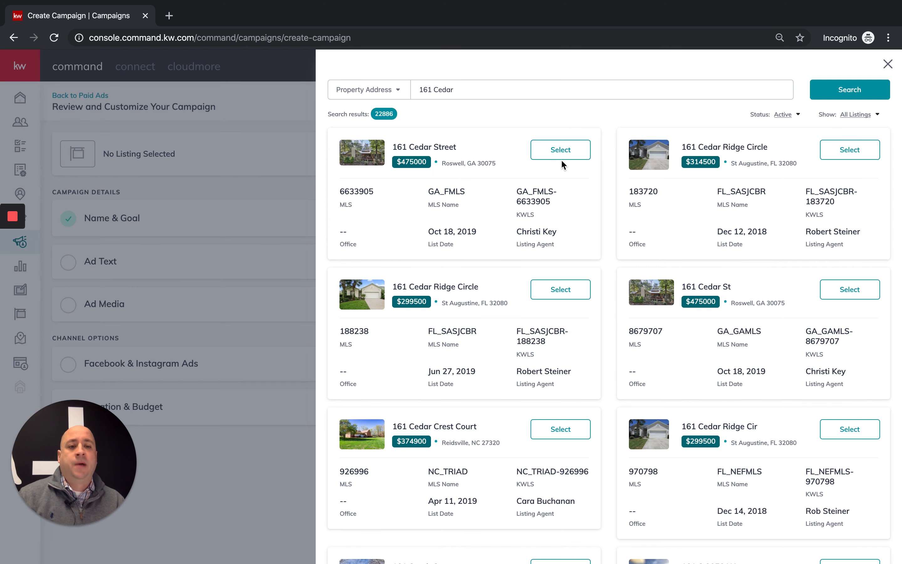
{"action": "left_click_drag", "start_coordinate": [401, 147], "coordinate": [469, 150]}
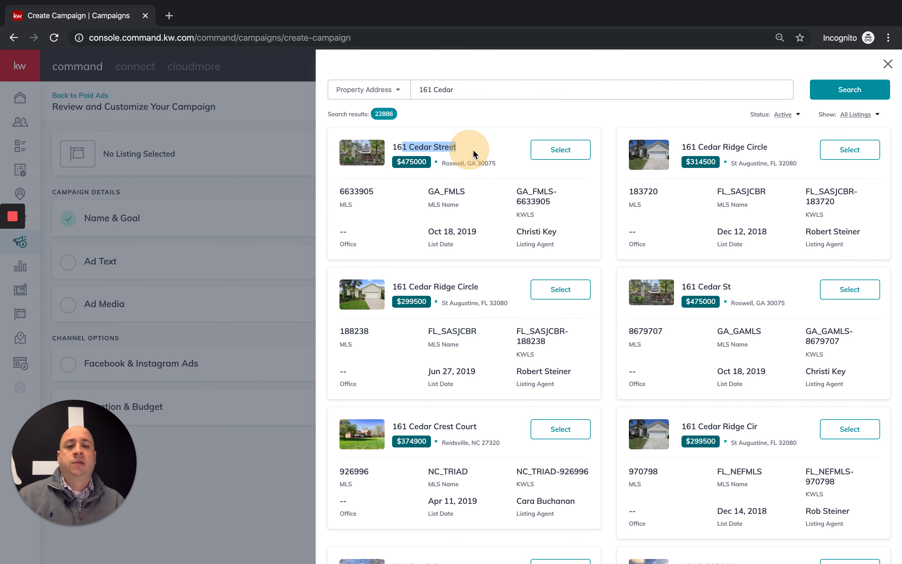
{"action": "left_click", "coordinate": [547, 153]}
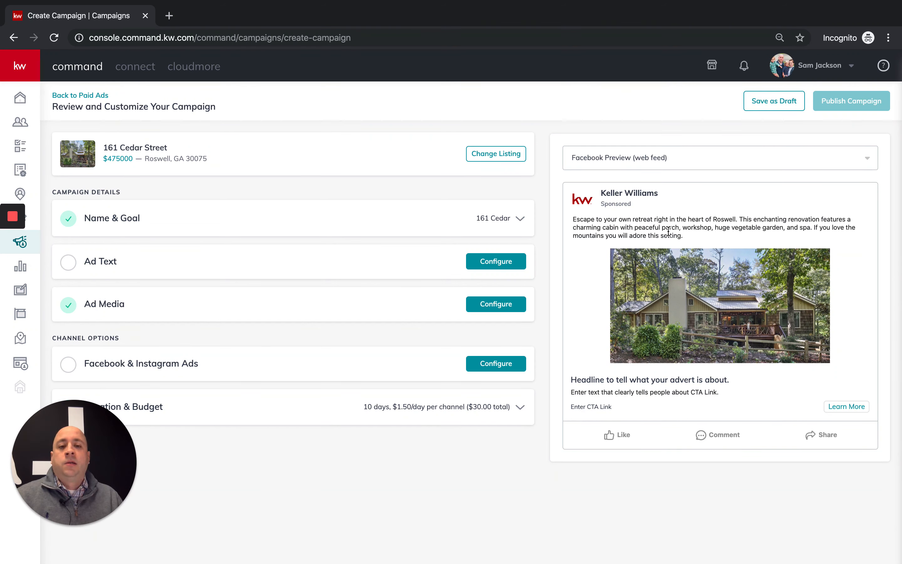
- Review the Name & Goal section, then open Ad Text and check the Roswell retreat main copy against the preview
{"action": "left_click", "coordinate": [371, 218]}
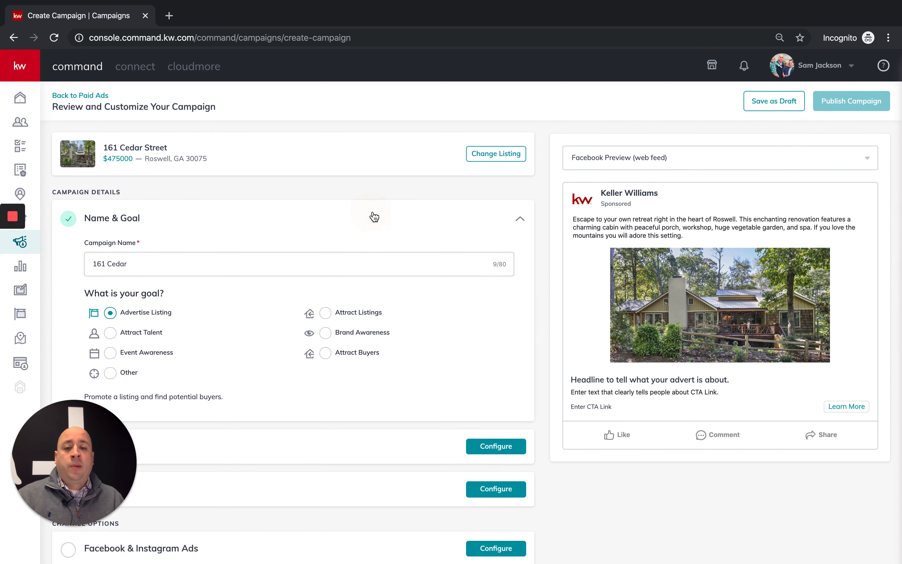
{"action": "scroll", "coordinate": [324, 248], "scroll_direction": "down", "scroll_amount": 3}
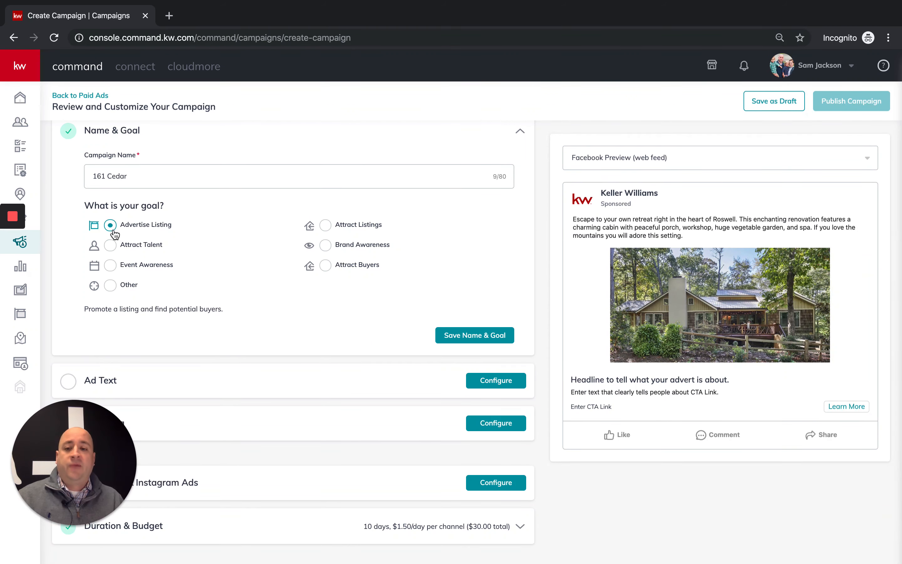
{"action": "left_click", "coordinate": [520, 133]}
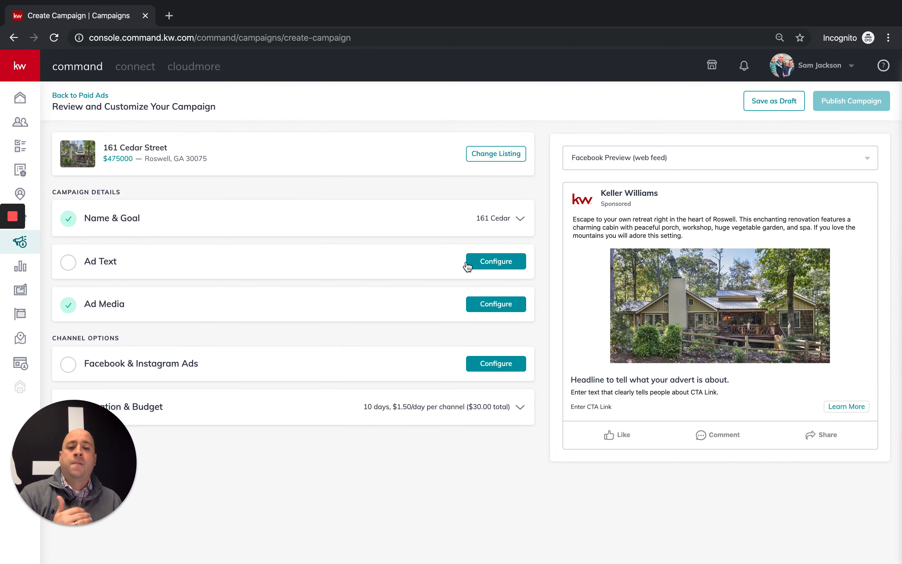
{"action": "left_click", "coordinate": [491, 262]}
{"action": "scroll", "coordinate": [388, 279], "scroll_direction": "down", "scroll_amount": 2}
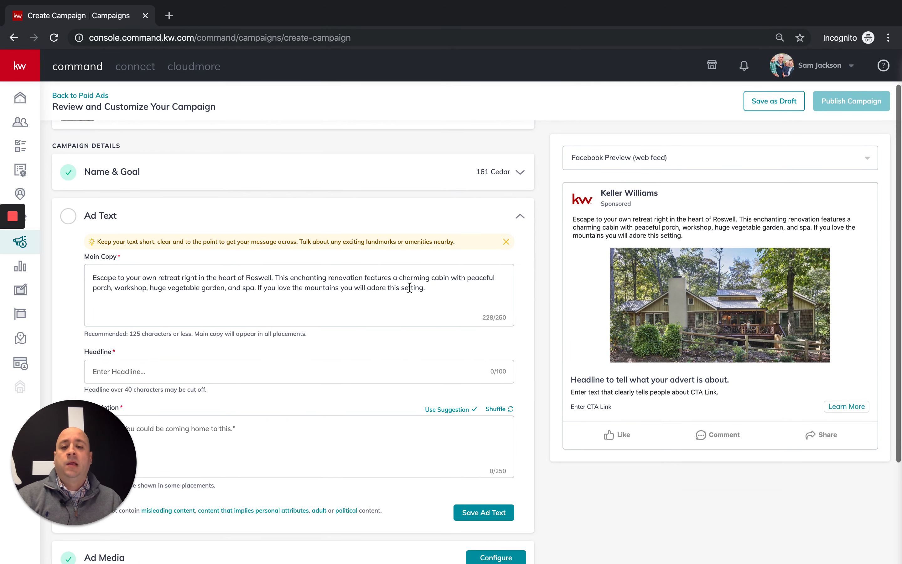
{"action": "left_click_drag", "start_coordinate": [440, 272], "coordinate": [257, 269]}
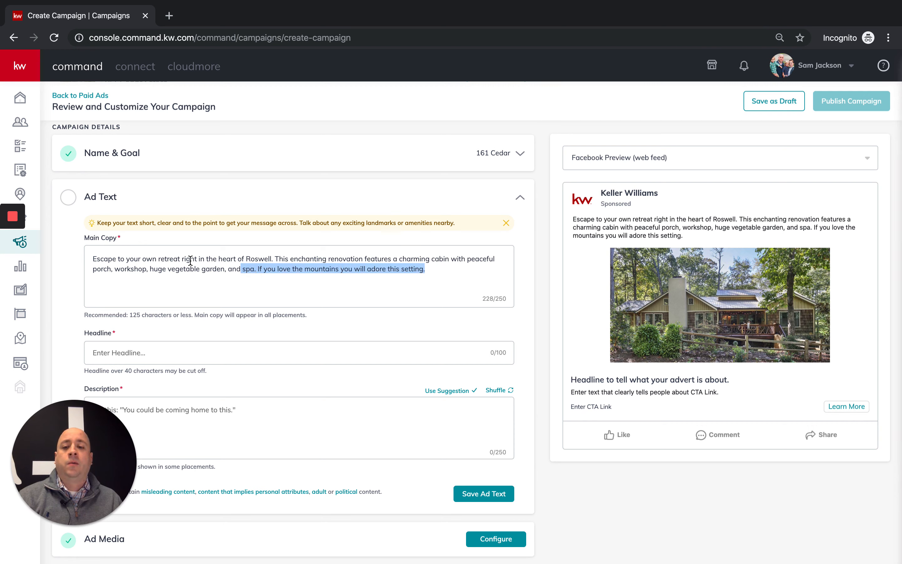
{"action": "left_click", "coordinate": [121, 257]}
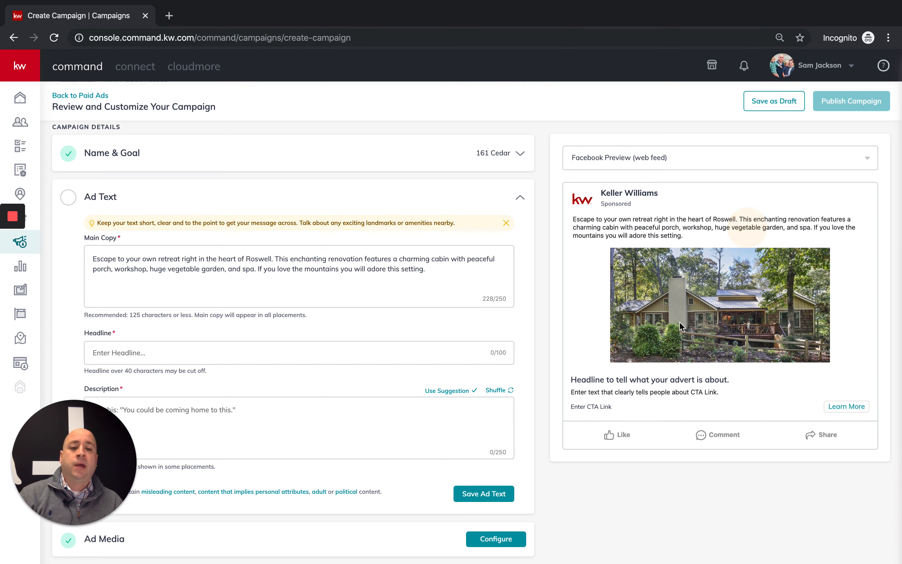
{"action": "left_click_drag", "start_coordinate": [127, 269], "coordinate": [305, 266]}
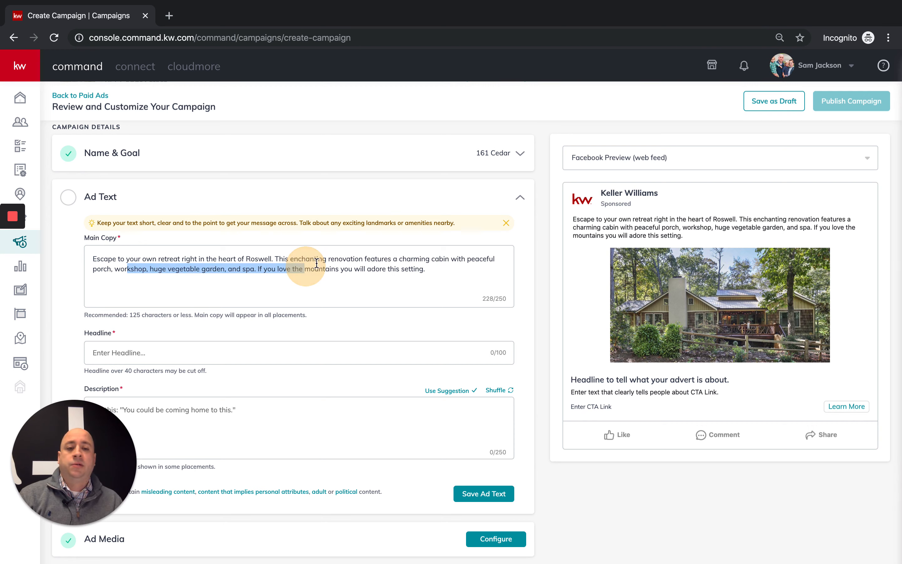
{"action": "left_click_drag", "start_coordinate": [681, 227], "coordinate": [615, 231]}
{"action": "scroll", "coordinate": [423, 300], "scroll_direction": "down", "scroll_amount": 1}
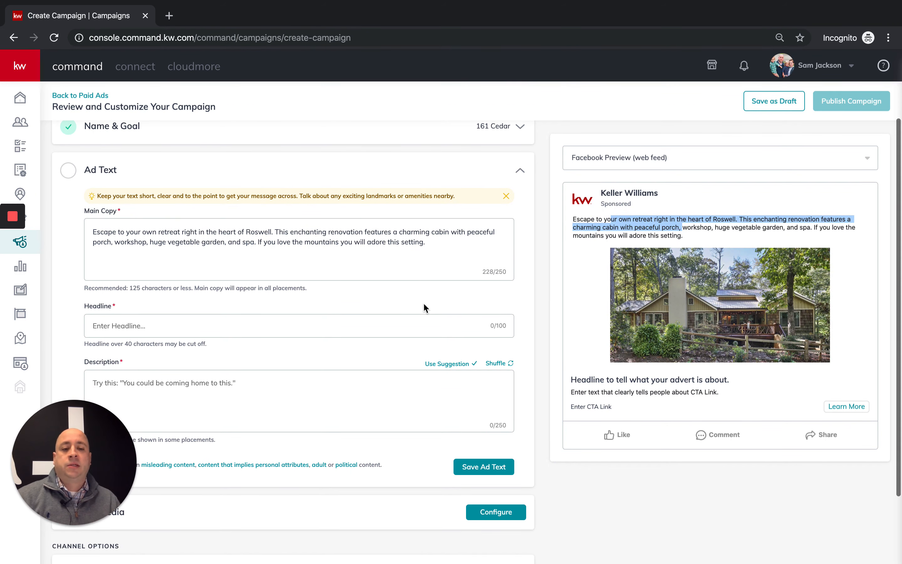
- Enter the headline 'Must See in Rosewell!!' in the Headline field
{"action": "left_click", "coordinate": [253, 333]}
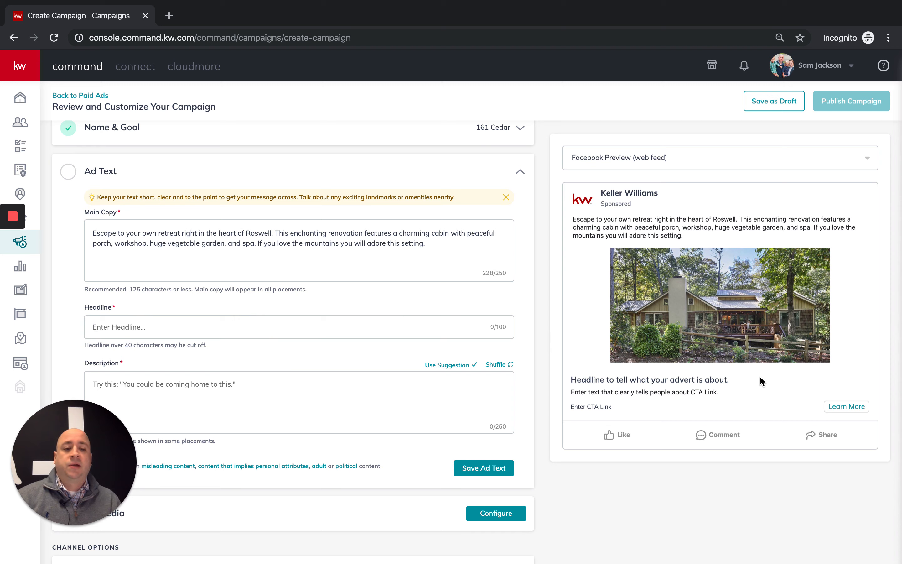
{"action": "left_click_drag", "start_coordinate": [730, 380], "coordinate": [559, 383]}
{"action": "left_click", "coordinate": [388, 332]}
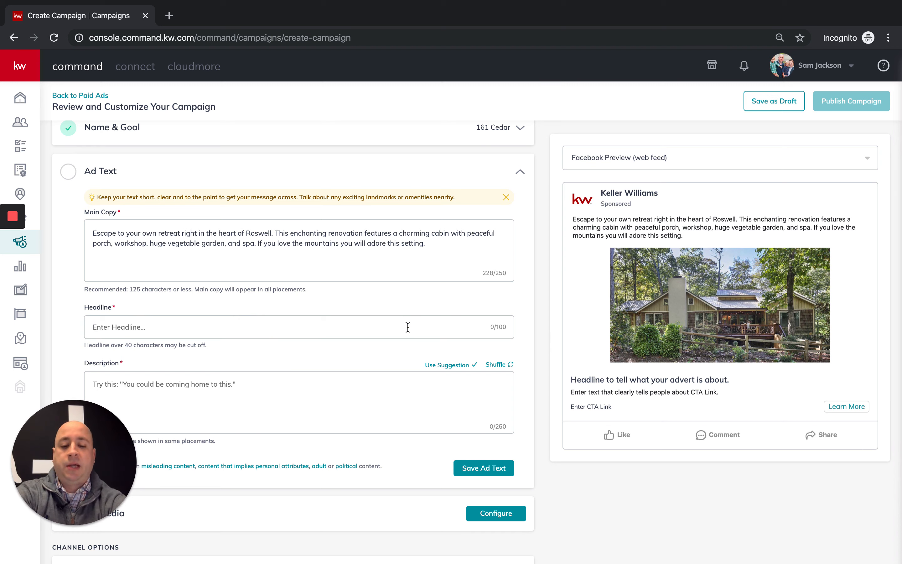
{"action": "type", "text": "Must See in "}
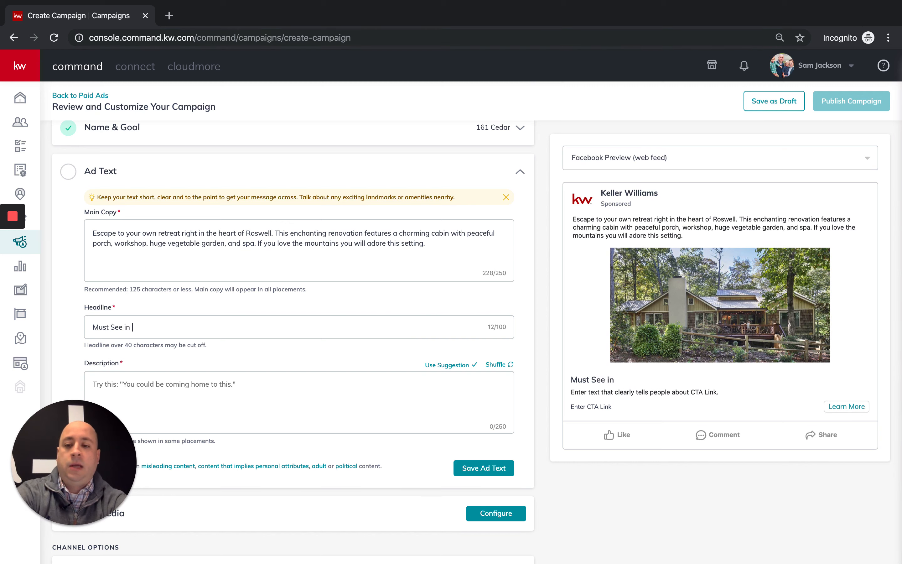
{"action": "type", "text": "Rosew"}
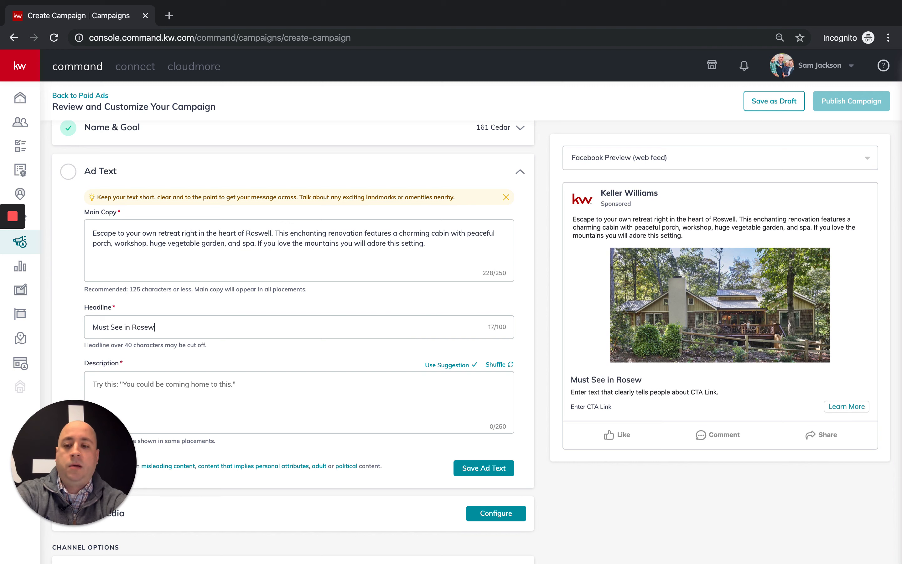
{"action": "type", "text": "ell!!"}
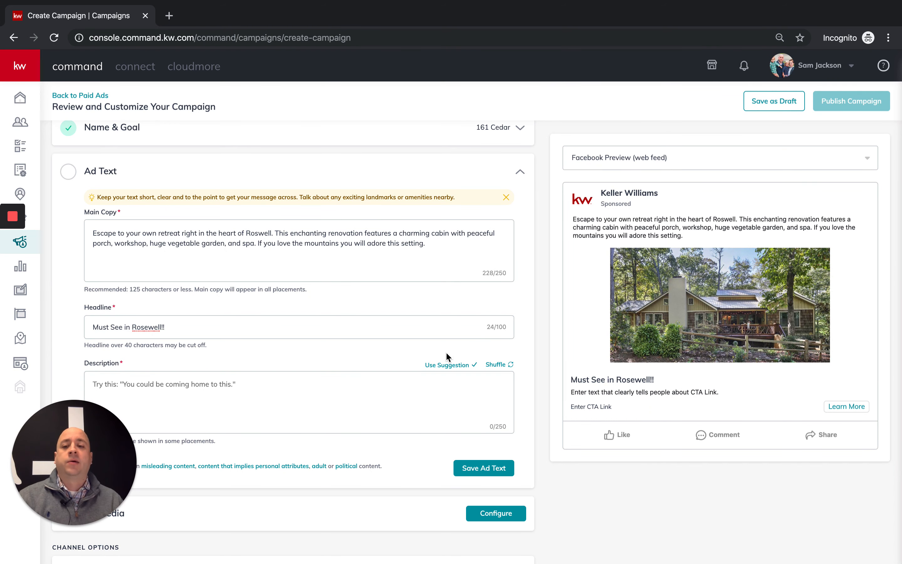
{"action": "scroll", "coordinate": [445, 352], "scroll_direction": "down", "scroll_amount": 2}
- Fill the description with the suggested text and append 'A beautiful retreat in the Roswell area'
{"action": "left_click", "coordinate": [286, 330]}
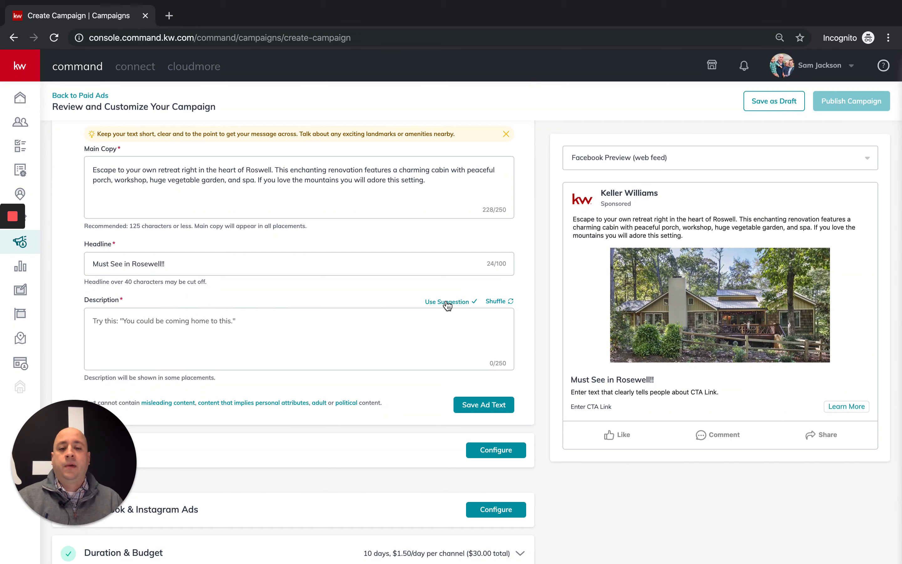
{"action": "left_click", "coordinate": [456, 303]}
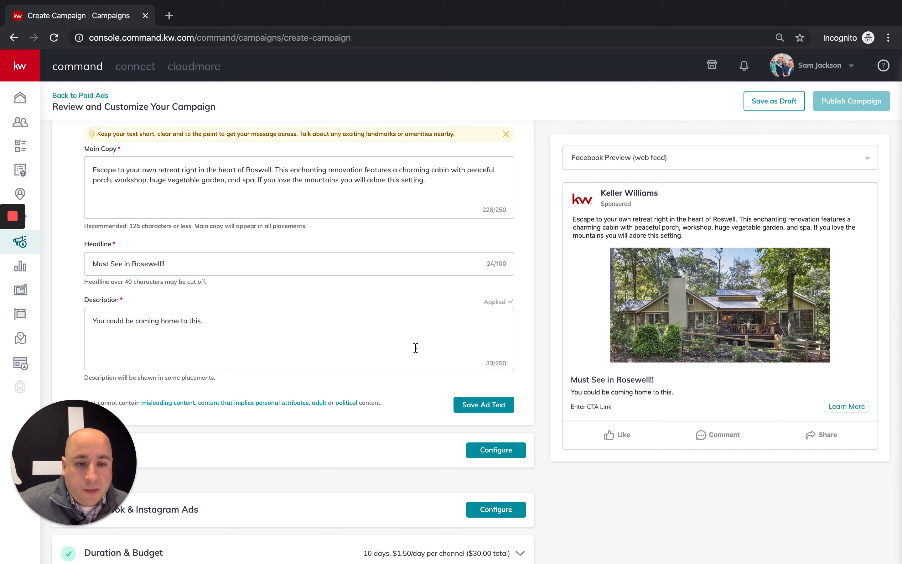
{"action": "left_click", "coordinate": [251, 331]}
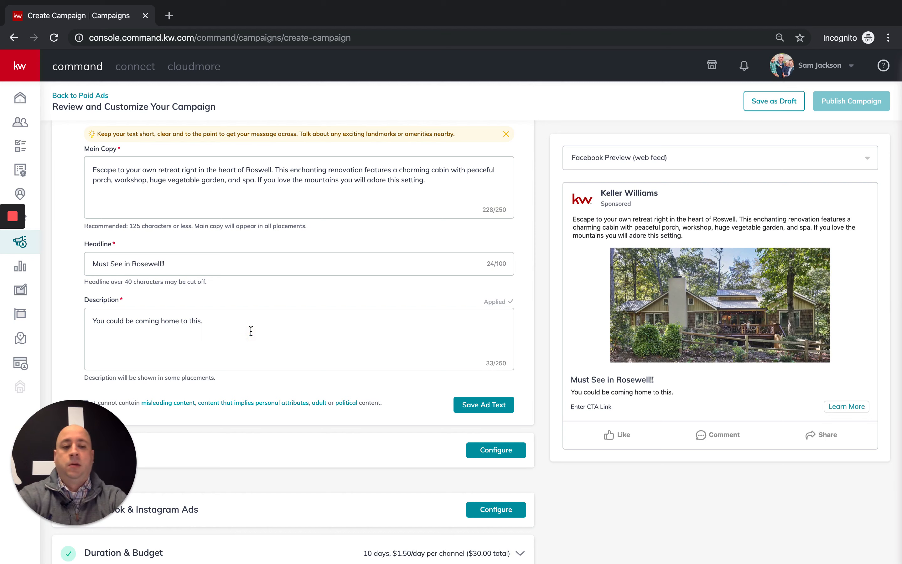
{"action": "type", "text": "A beautiful tr"}
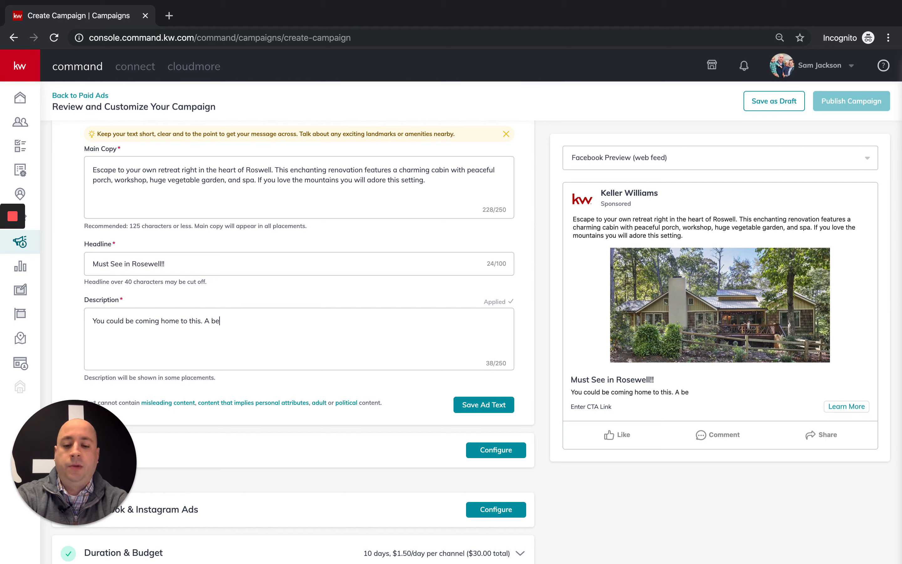
{"action": "key", "text": "BackSpace"}
{"action": "key", "text": "BackSpace"}
{"action": "type", "text": "re"}
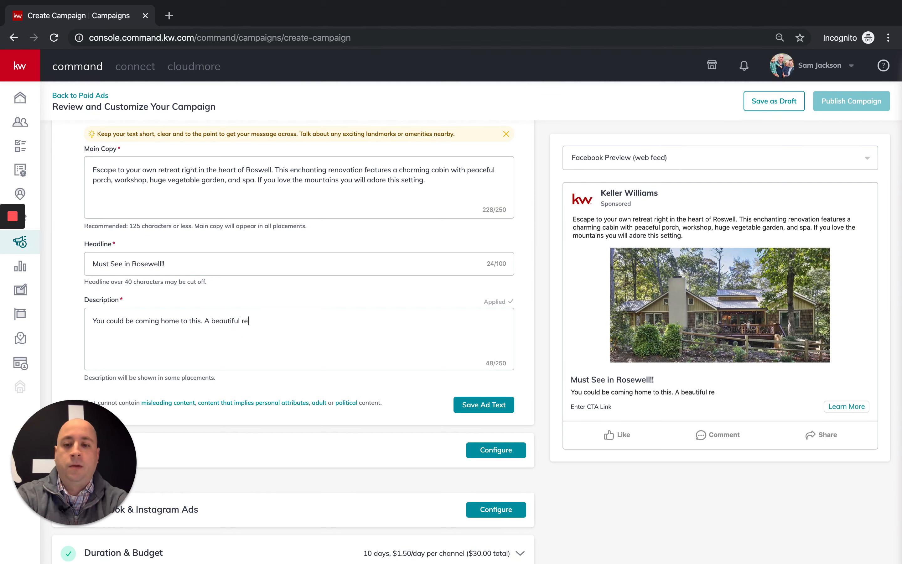
{"action": "type", "text": "treat in the Roswell area!"}
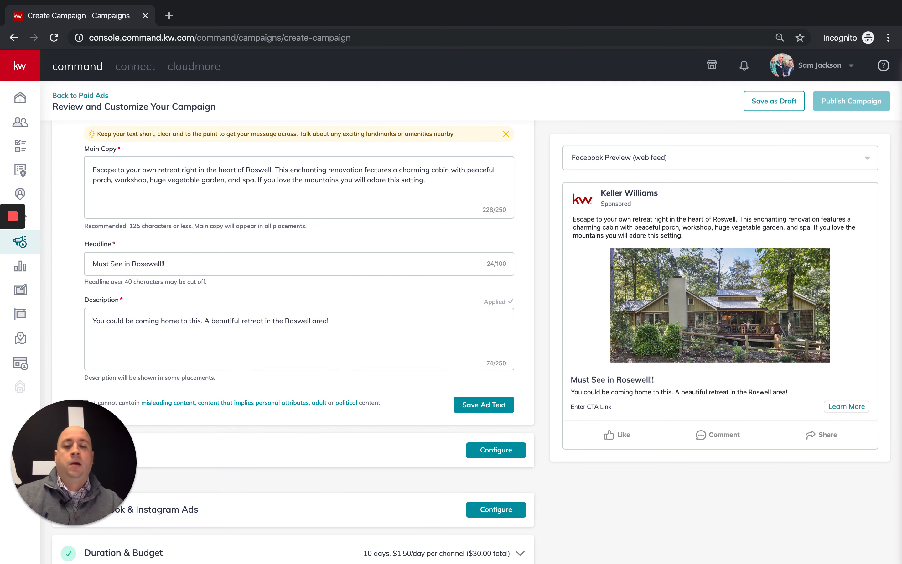
- Scroll back up the ad text editor and open a new browser tab
{"action": "scroll", "coordinate": [294, 323], "scroll_direction": "up", "scroll_amount": 2}
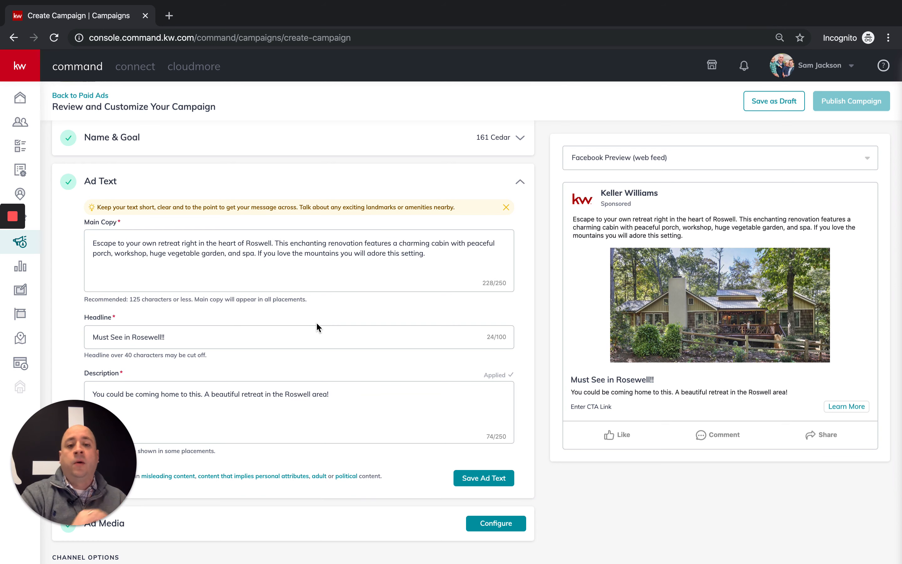
{"action": "scroll", "coordinate": [327, 324], "scroll_direction": "up", "scroll_amount": 1}
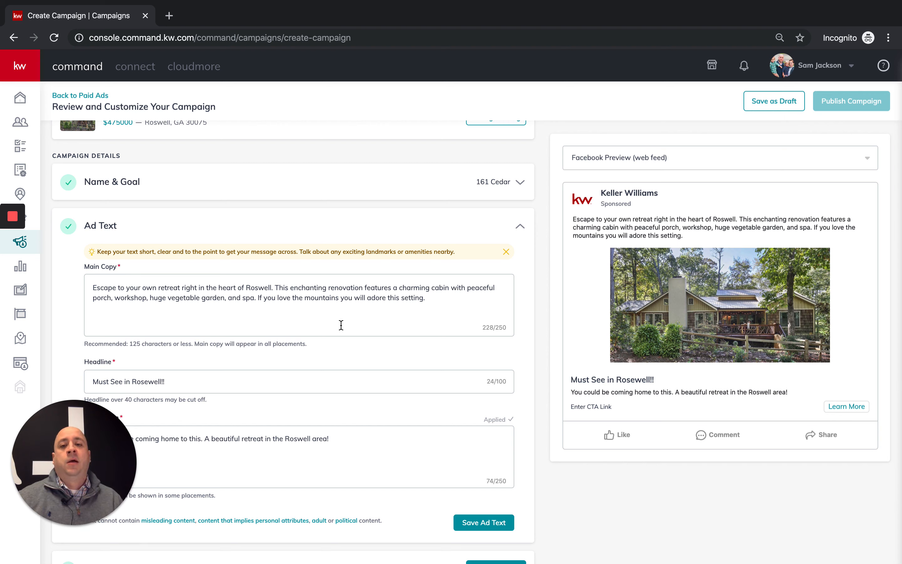
{"action": "left_click", "coordinate": [169, 16]}
- Go to the Emojipedia home page
{"action": "left_click", "coordinate": [218, 37]}
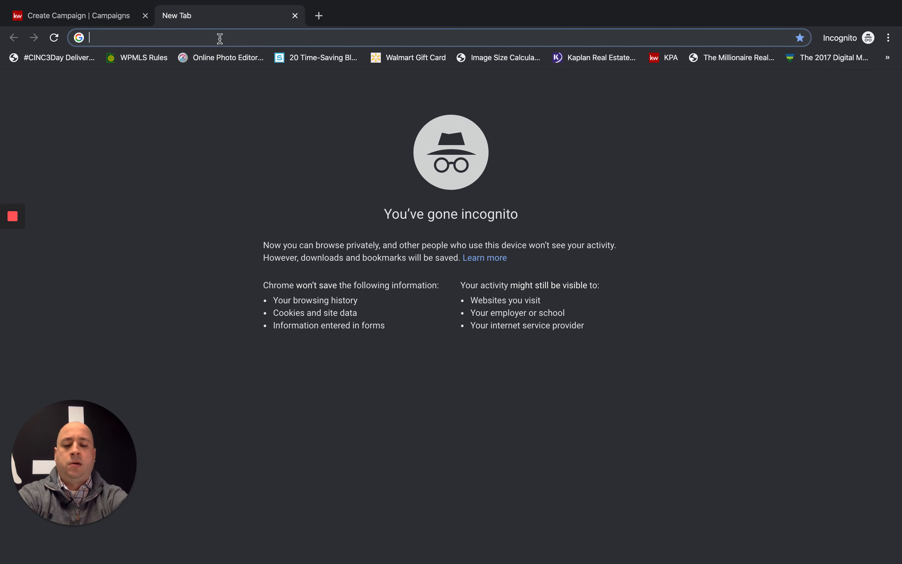
{"action": "type", "text": "em"}
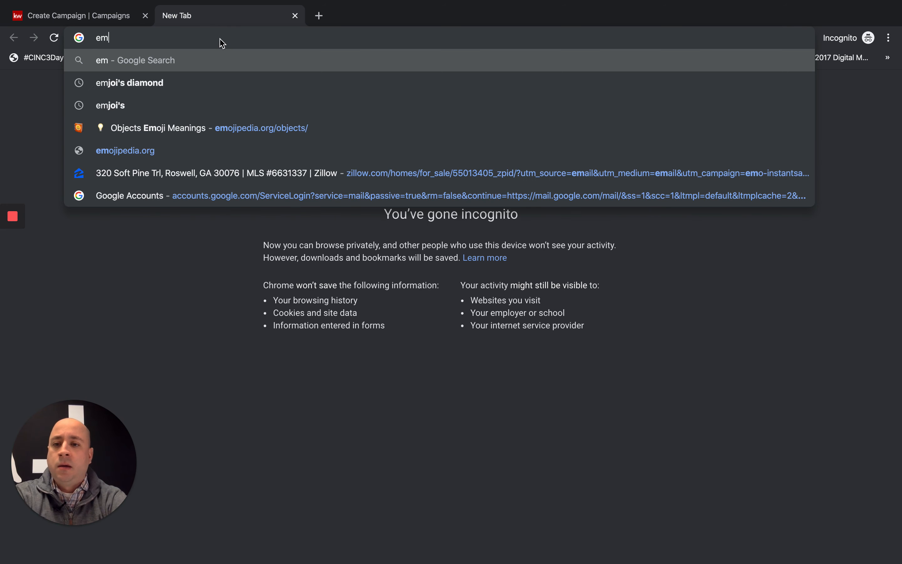
{"action": "type", "text": "ojipedia.org/objects/"}
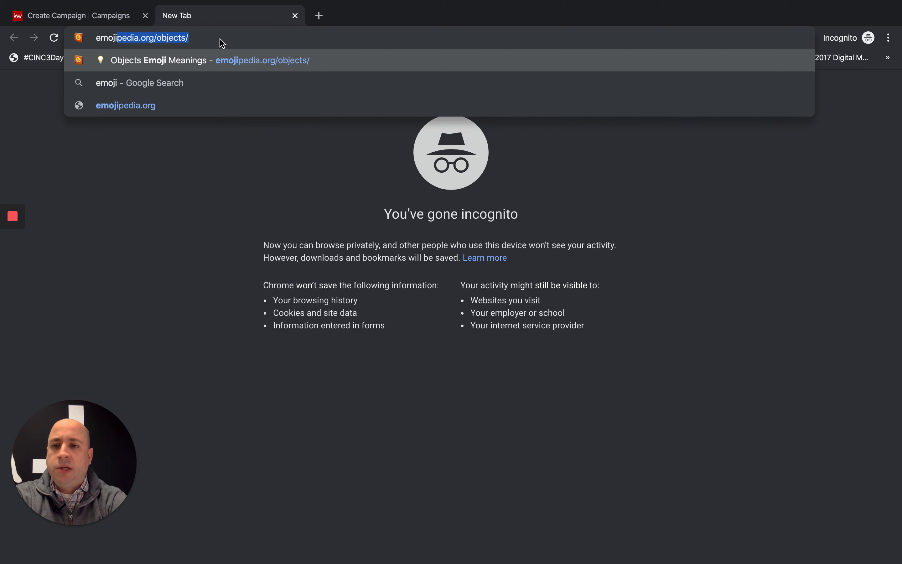
{"action": "key", "text": "Return"}
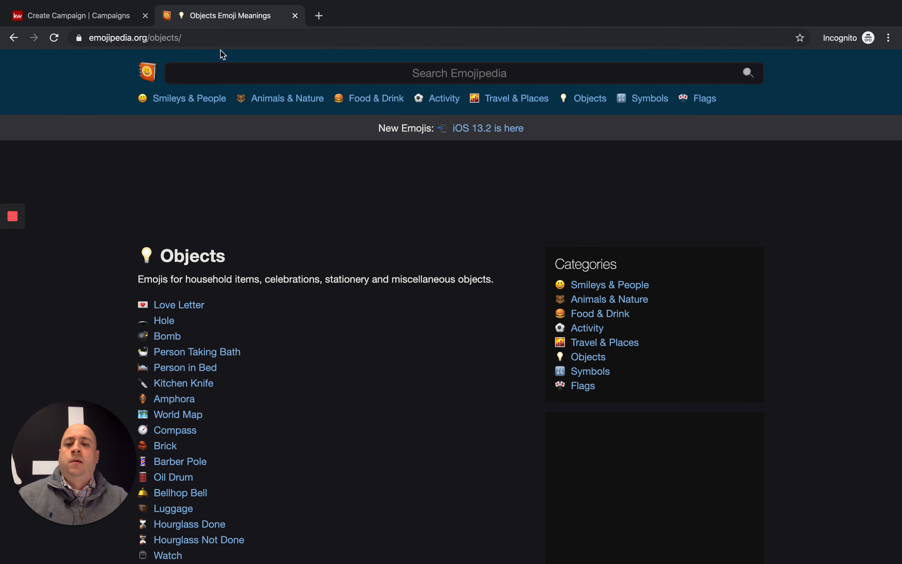
{"action": "left_click", "coordinate": [149, 72]}
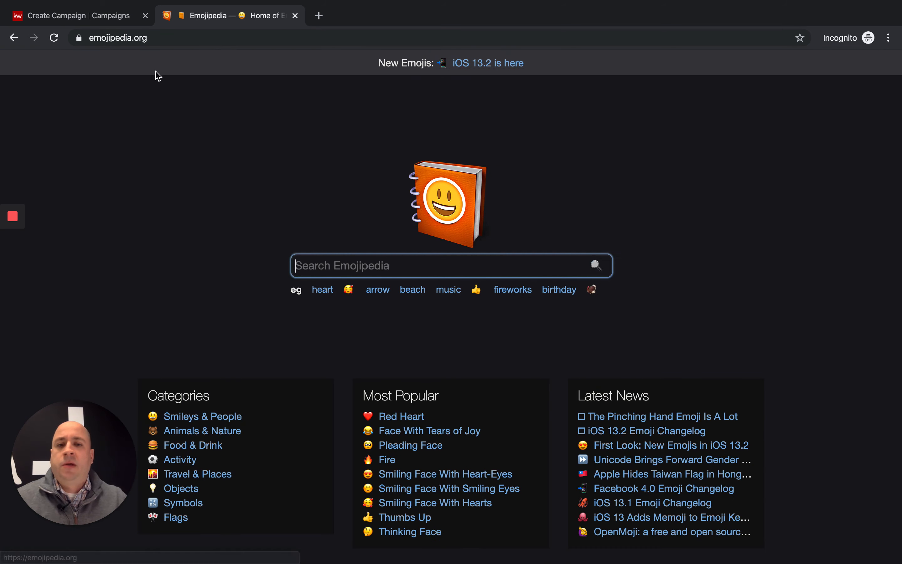
- Search Emojipedia for 'trees', copy the Evergreen Tree emoji, and return to the campaign tab
{"action": "left_click", "coordinate": [373, 262]}
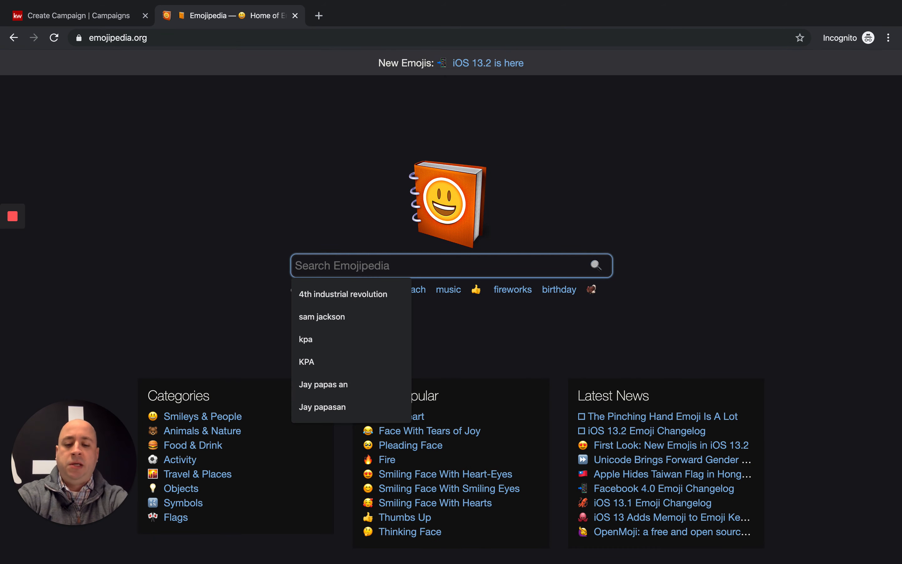
{"action": "type", "text": "trees"}
{"action": "key", "text": "Return"}
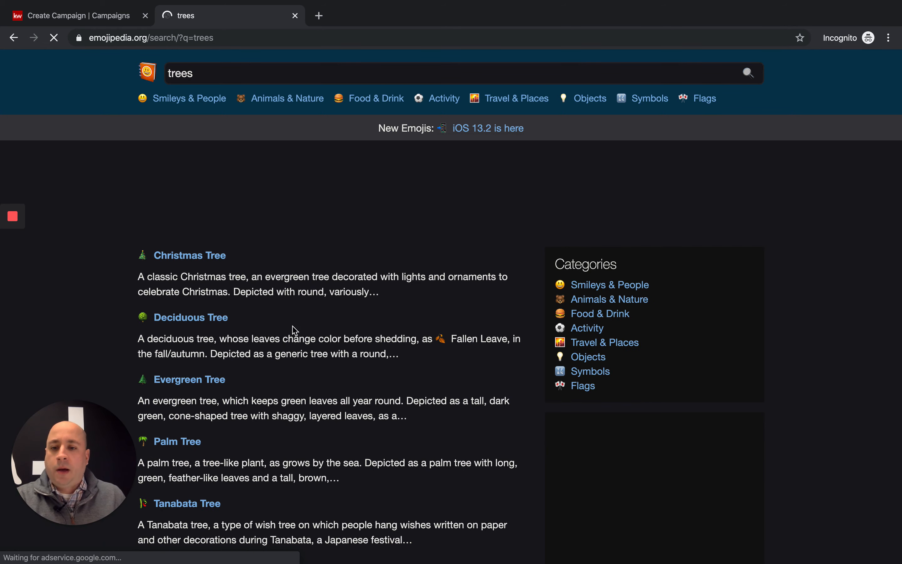
{"action": "scroll", "coordinate": [272, 329], "scroll_direction": "down", "scroll_amount": 2}
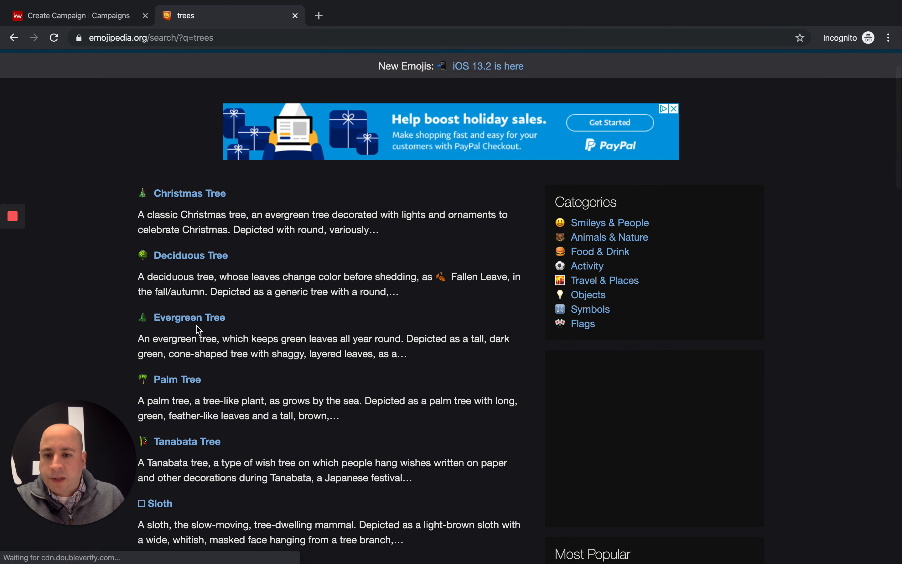
{"action": "left_click", "coordinate": [179, 319]}
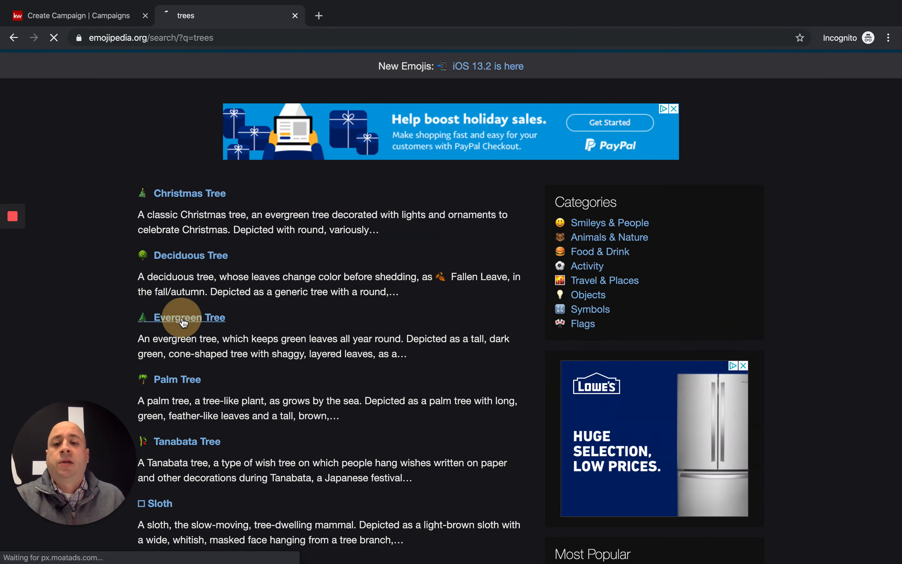
{"action": "scroll", "coordinate": [228, 330], "scroll_direction": "down", "scroll_amount": 2}
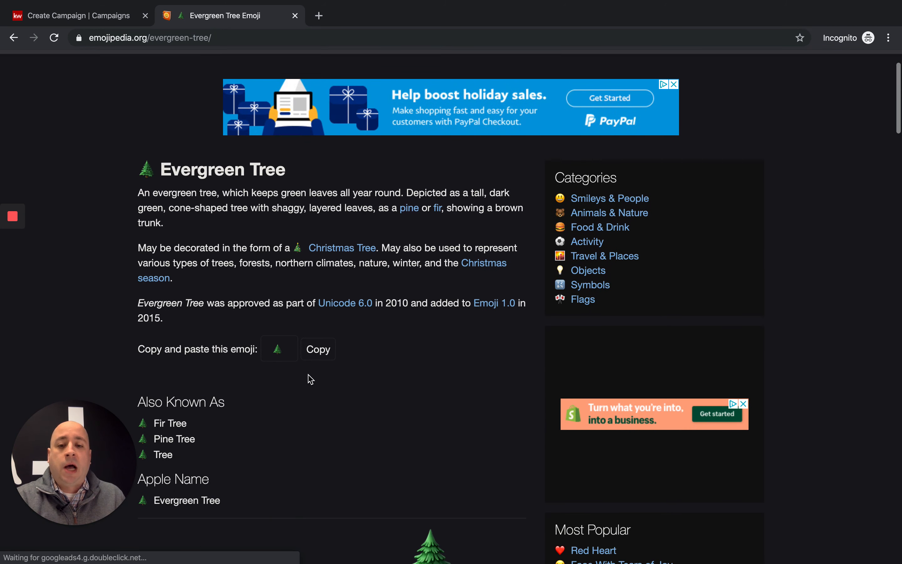
{"action": "left_click", "coordinate": [318, 354]}
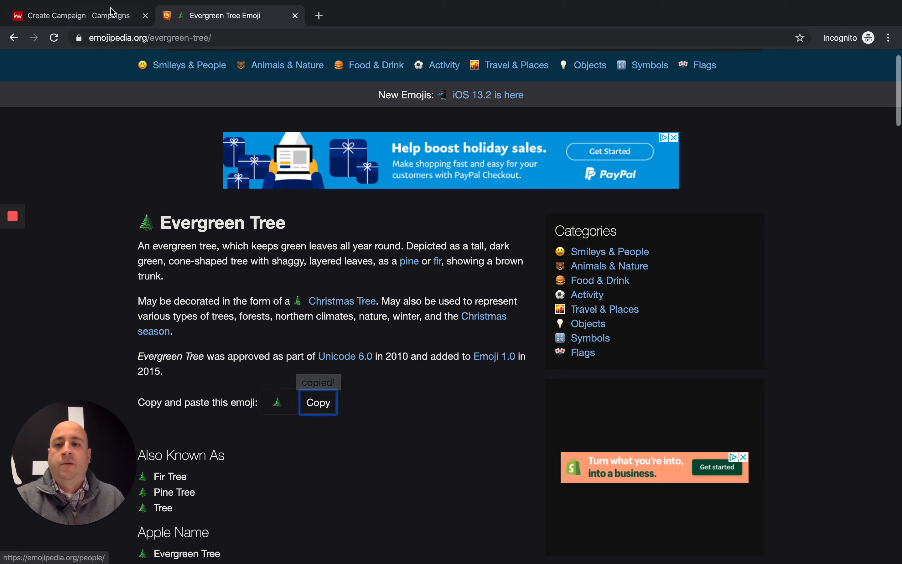
{"action": "left_click", "coordinate": [116, 14]}
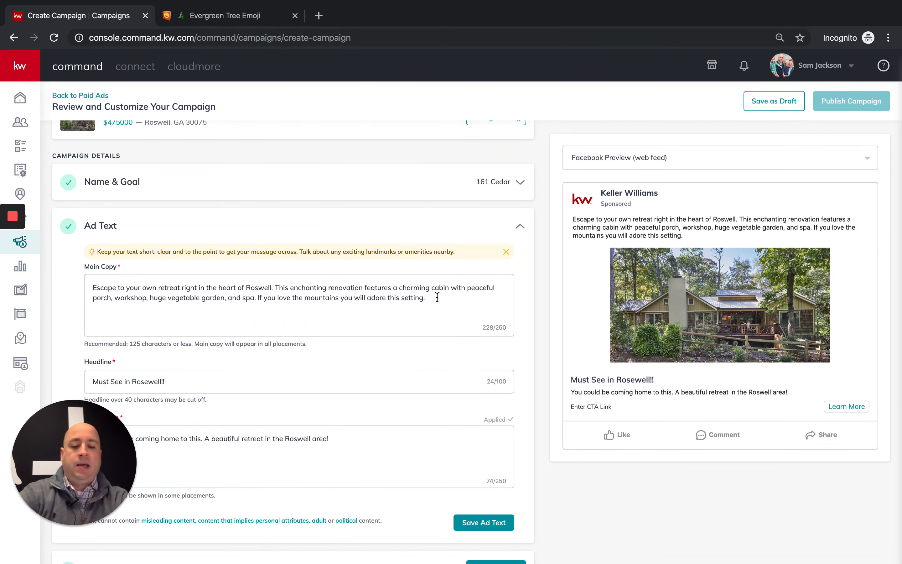
- Paste two evergreen tree emojis at the end and at the start of the Main Copy
{"action": "key", "text": "super+v"}
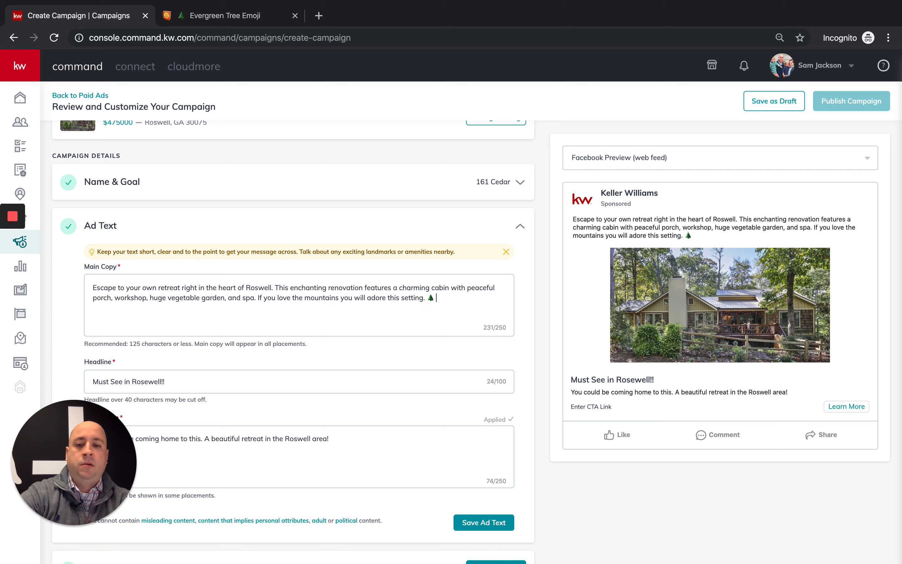
{"action": "key", "text": "super+v"}
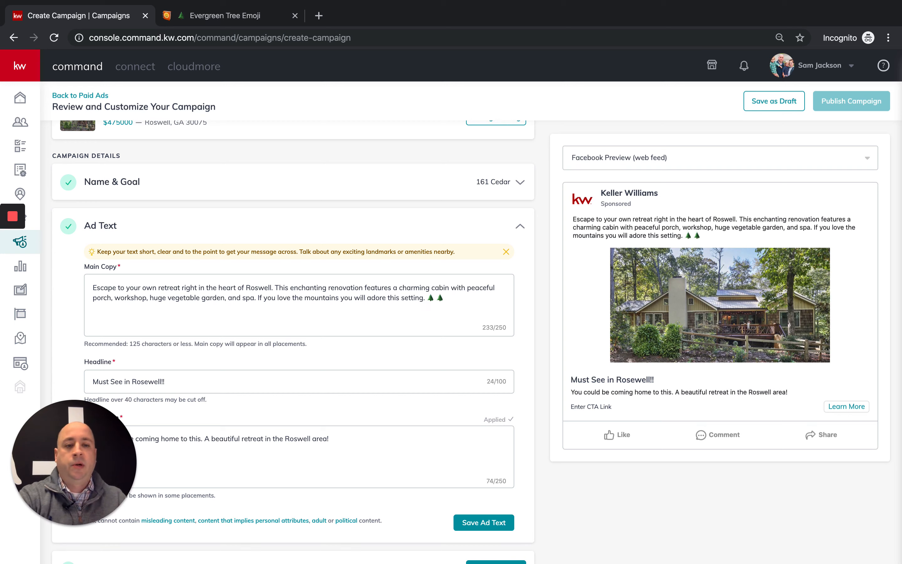
{"action": "left_click", "coordinate": [92, 287]}
{"action": "key", "text": "super+v"}
{"action": "key", "text": "super+v"}
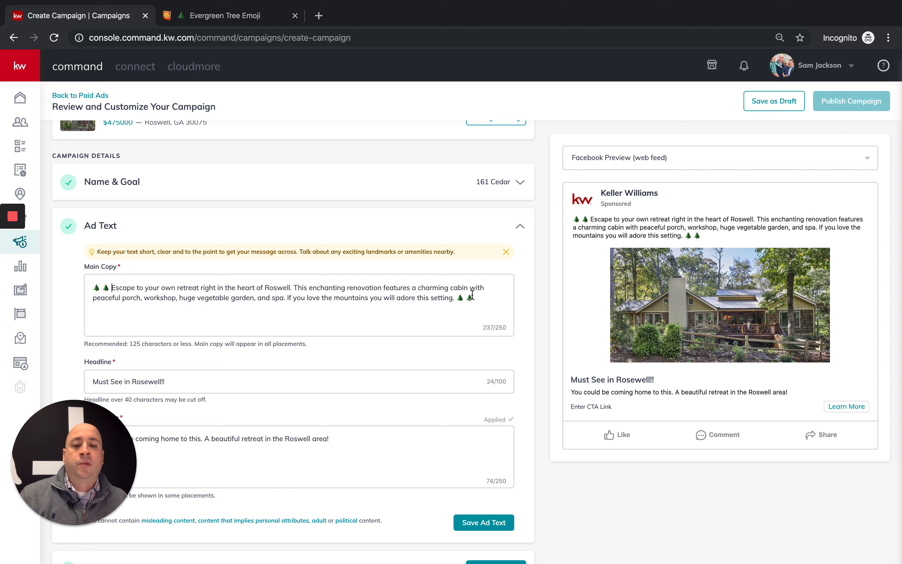
{"action": "left_click", "coordinate": [225, 5]}
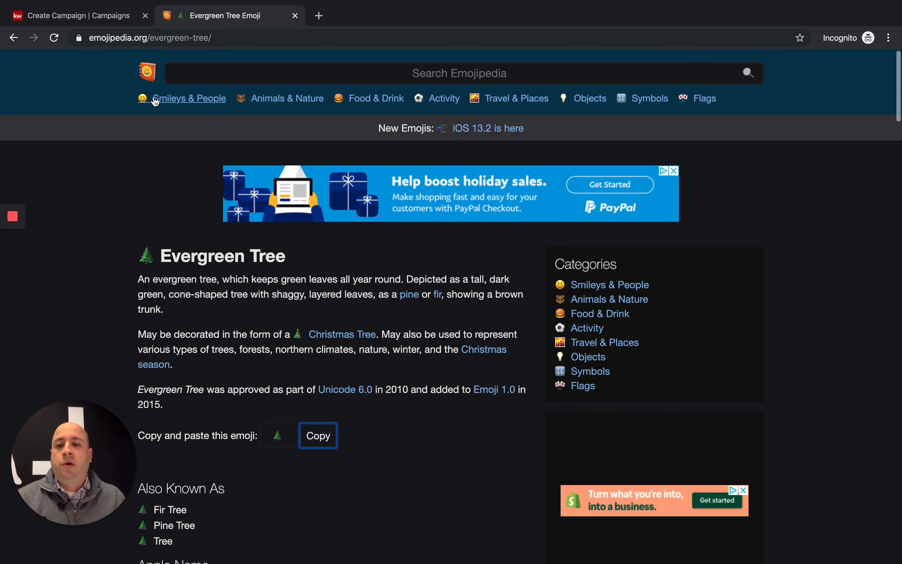
- Copy the Star-Struck emoji from the Smileys & People category and switch back to the campaign
{"action": "left_click", "coordinate": [189, 98]}
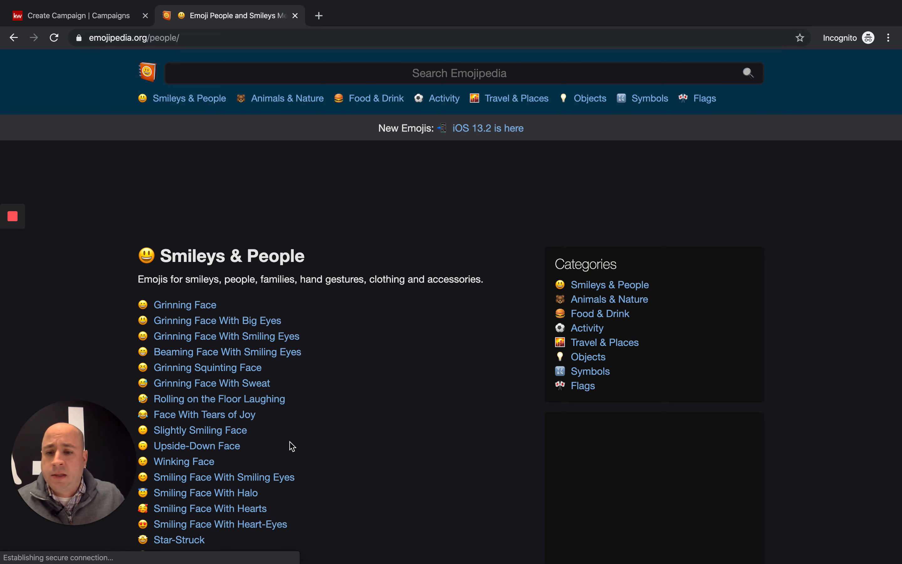
{"action": "scroll", "coordinate": [290, 455], "scroll_direction": "down", "scroll_amount": 2}
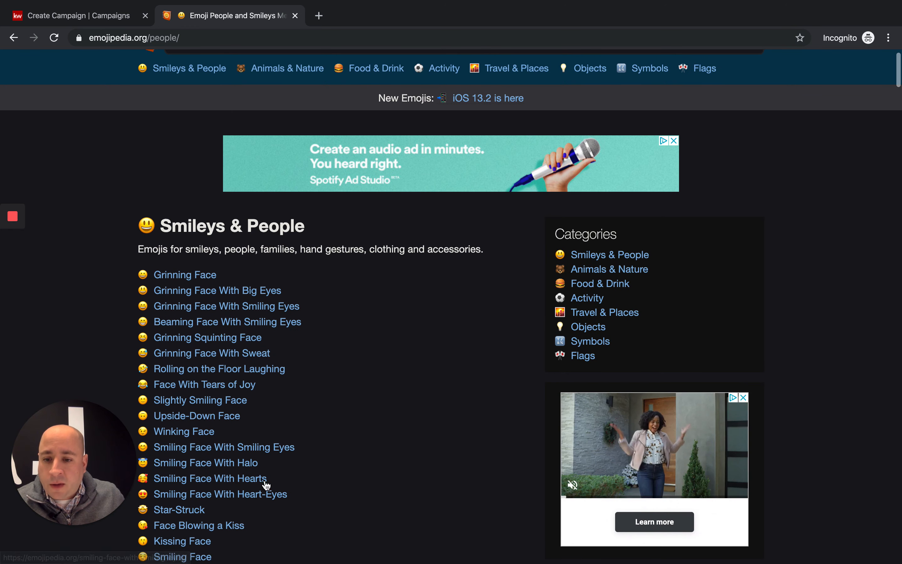
{"action": "left_click", "coordinate": [186, 511]}
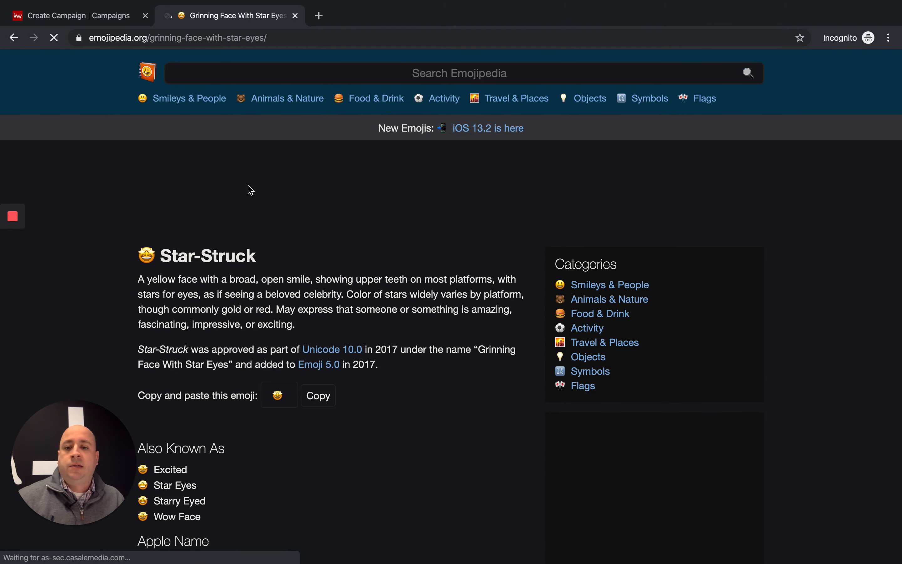
{"action": "left_click", "coordinate": [324, 396]}
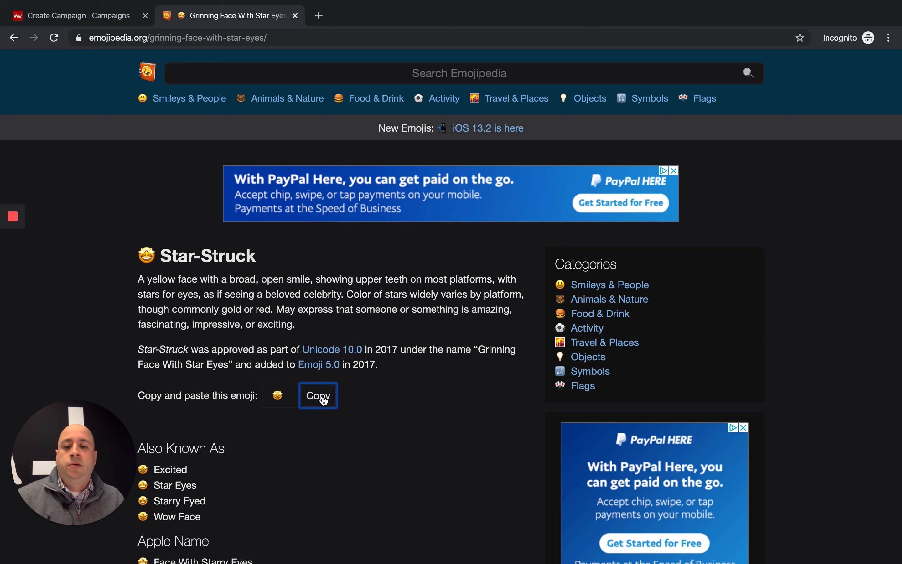
{"action": "left_click", "coordinate": [110, 17]}
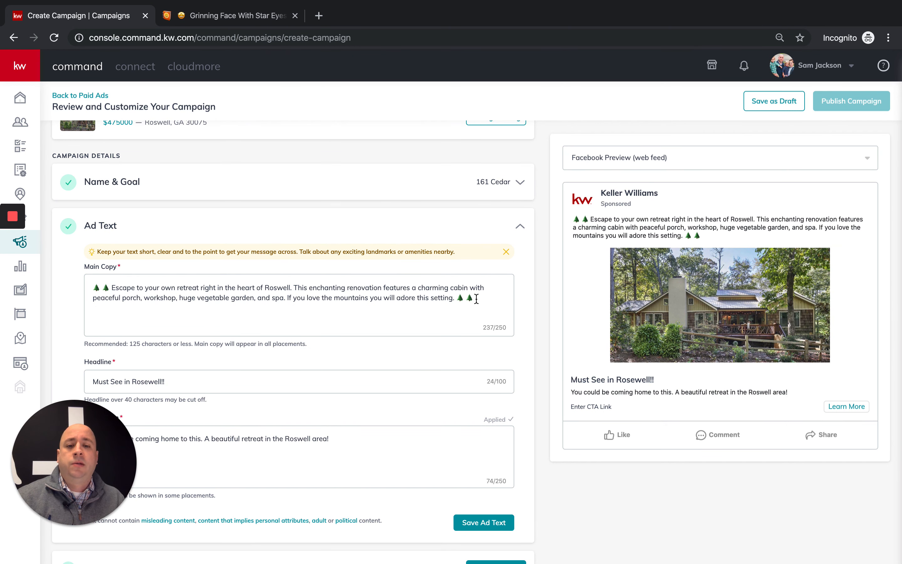
- Replace the trailing tree emojis with star-struck emojis and save the ad text
{"action": "left_click_drag", "start_coordinate": [476, 298], "coordinate": [455, 299]}
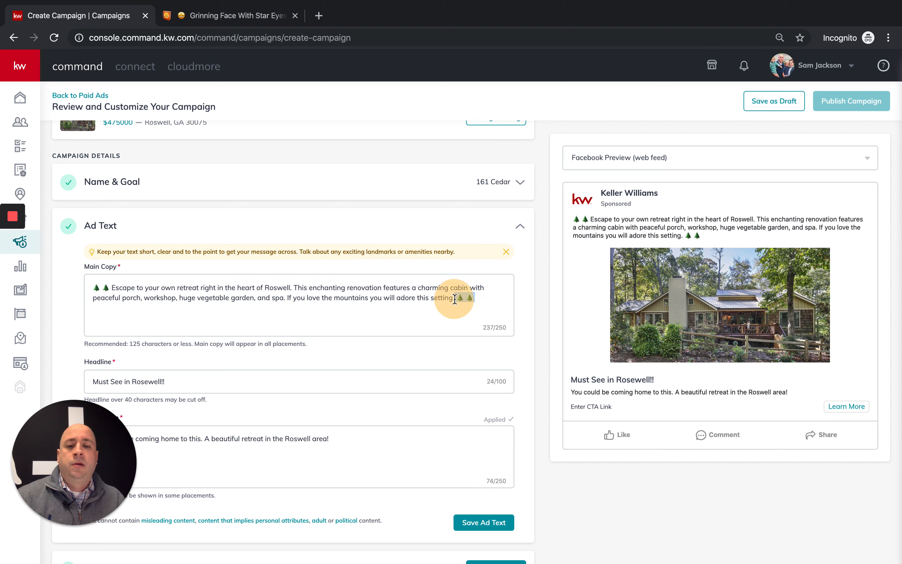
{"action": "key", "text": "super+v"}
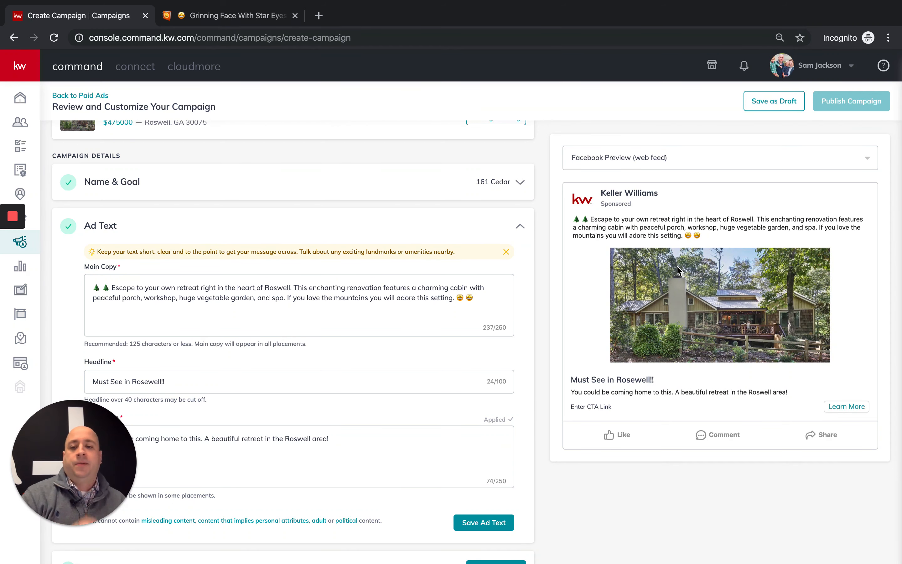
{"action": "scroll", "coordinate": [600, 272], "scroll_direction": "down", "scroll_amount": 3}
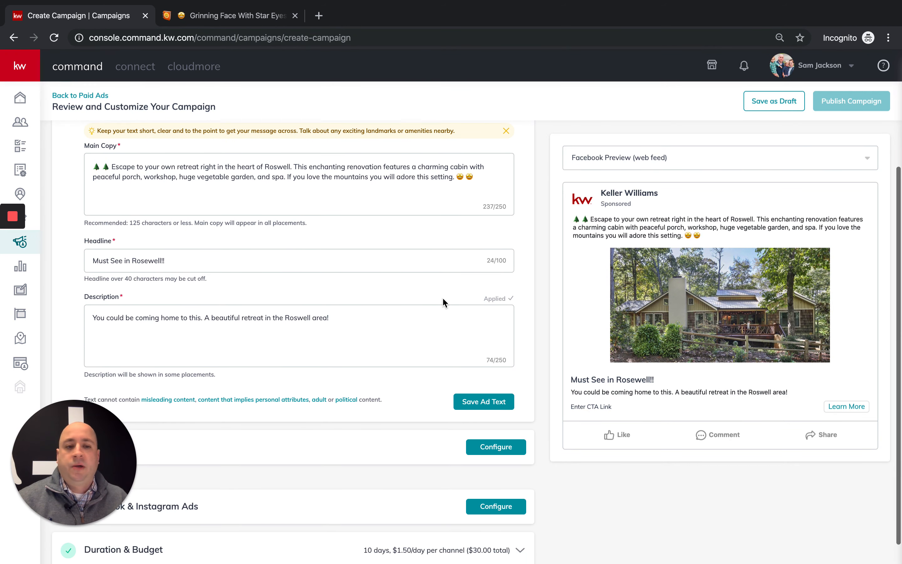
{"action": "scroll", "coordinate": [450, 298], "scroll_direction": "down", "scroll_amount": 1}
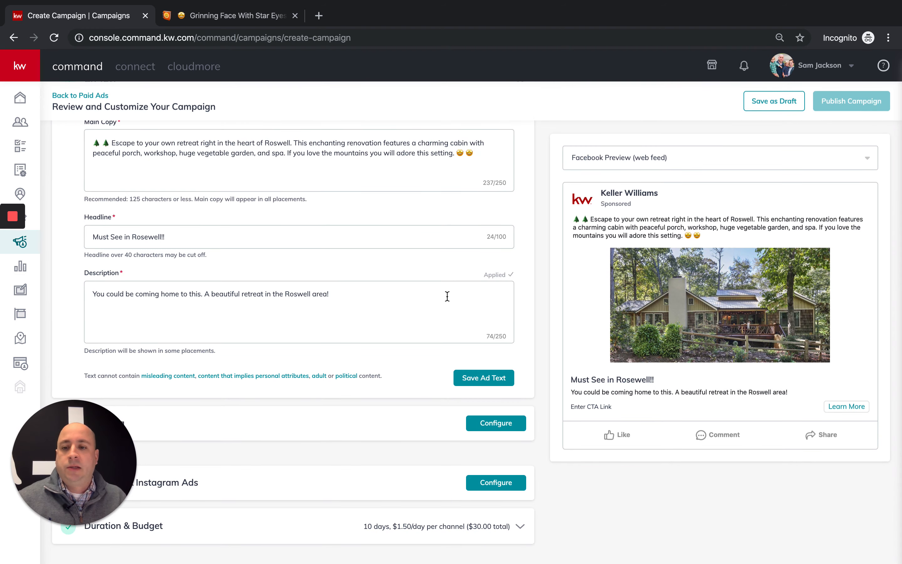
{"action": "left_click", "coordinate": [483, 377]}
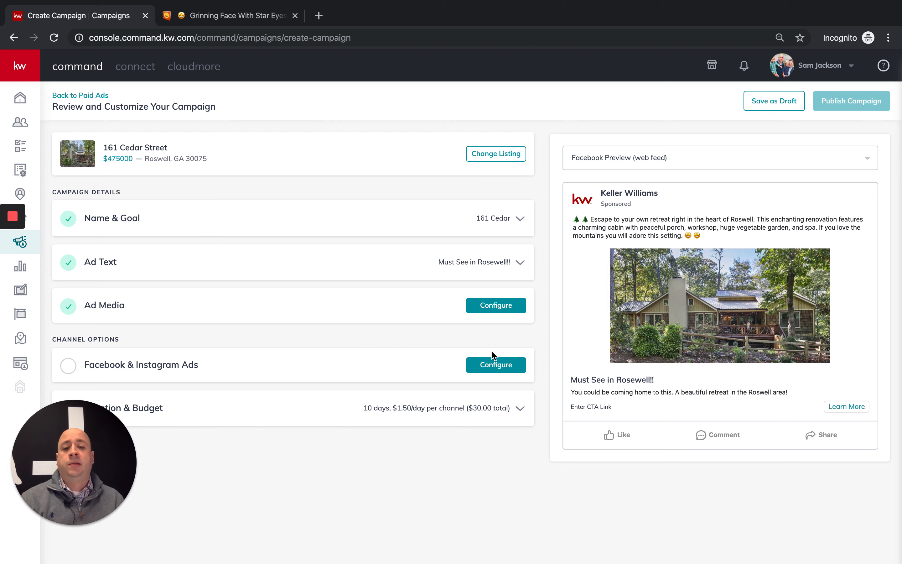
- Open Ad Media, choose Change Image, and switch to the Add Images upload option
{"action": "left_click", "coordinate": [490, 309]}
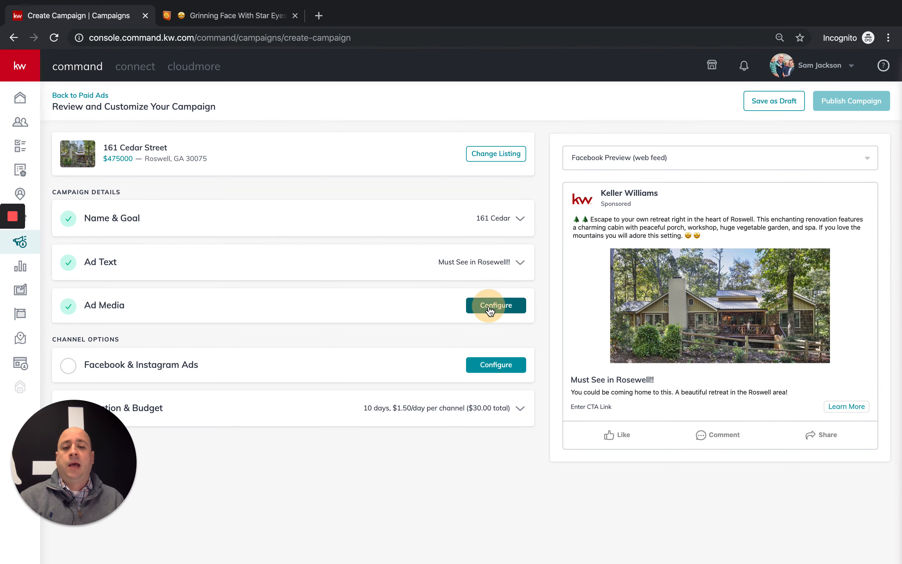
{"action": "scroll", "coordinate": [283, 343], "scroll_direction": "down", "scroll_amount": 1}
{"action": "scroll", "coordinate": [282, 338], "scroll_direction": "down", "scroll_amount": 1}
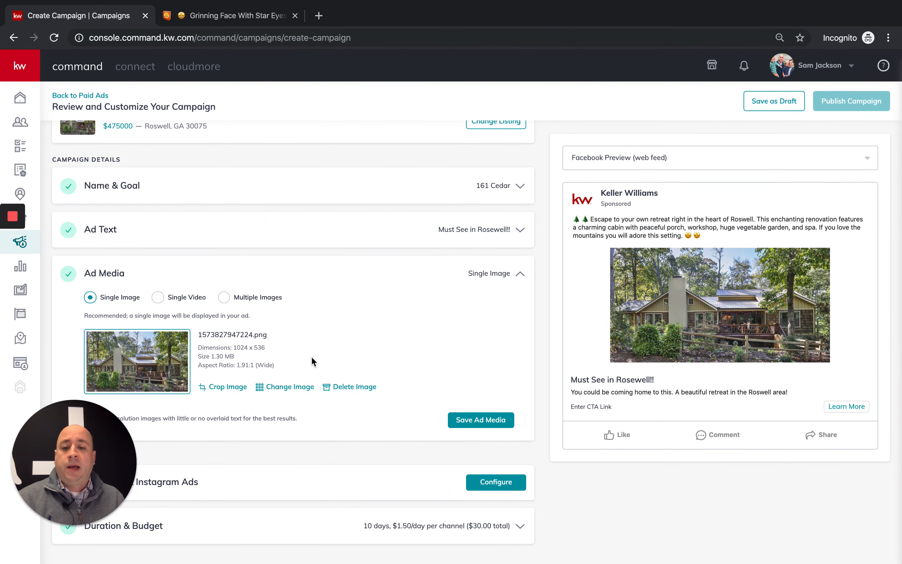
{"action": "left_click", "coordinate": [287, 388]}
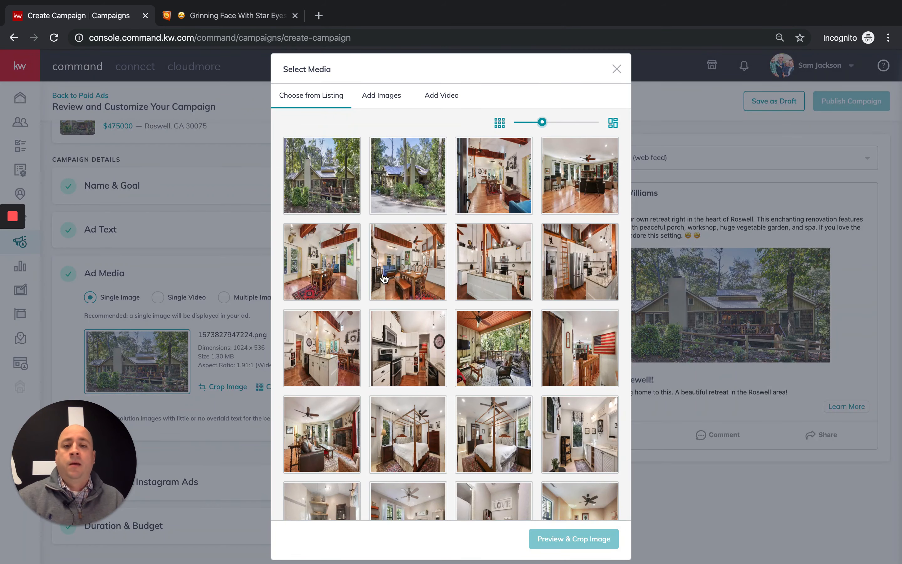
{"action": "left_click", "coordinate": [382, 96]}
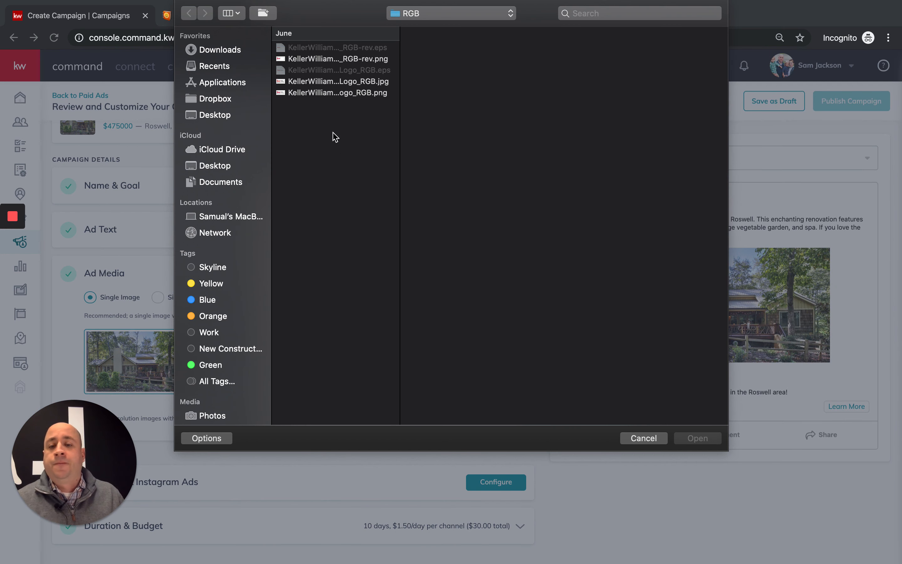
- Upload 02fswatchfb_1_original.png from the Downloads folder into the Select Media dialog
{"action": "left_click", "coordinate": [216, 50]}
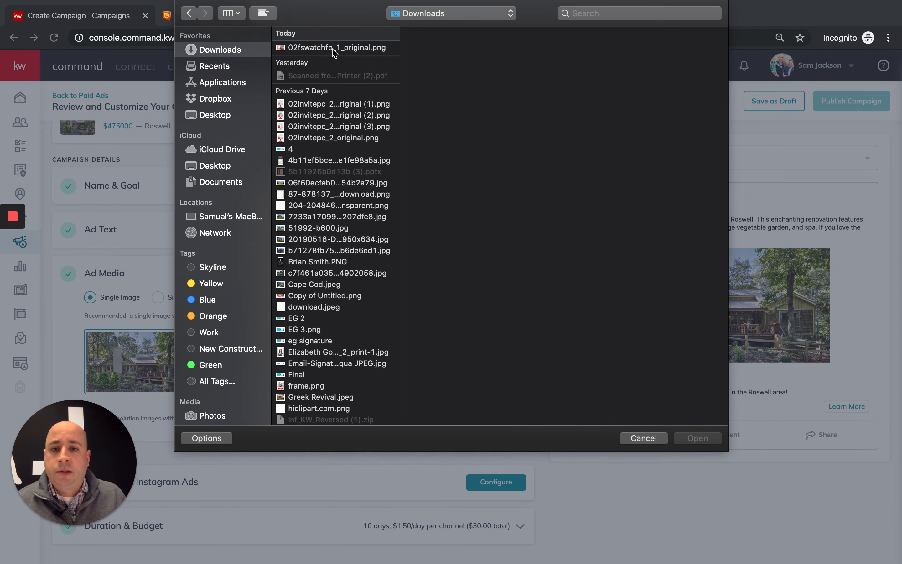
{"action": "left_click", "coordinate": [333, 49]}
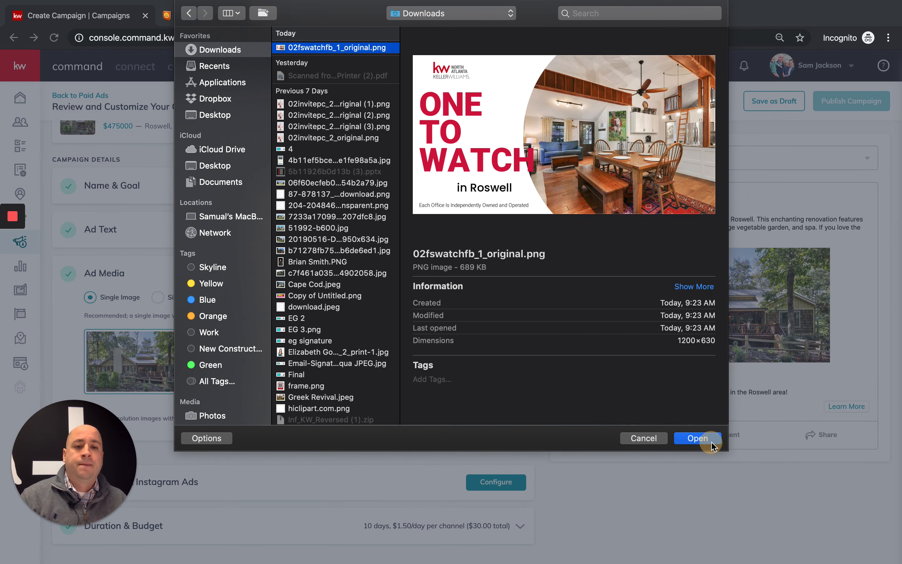
{"action": "left_click", "coordinate": [710, 439]}
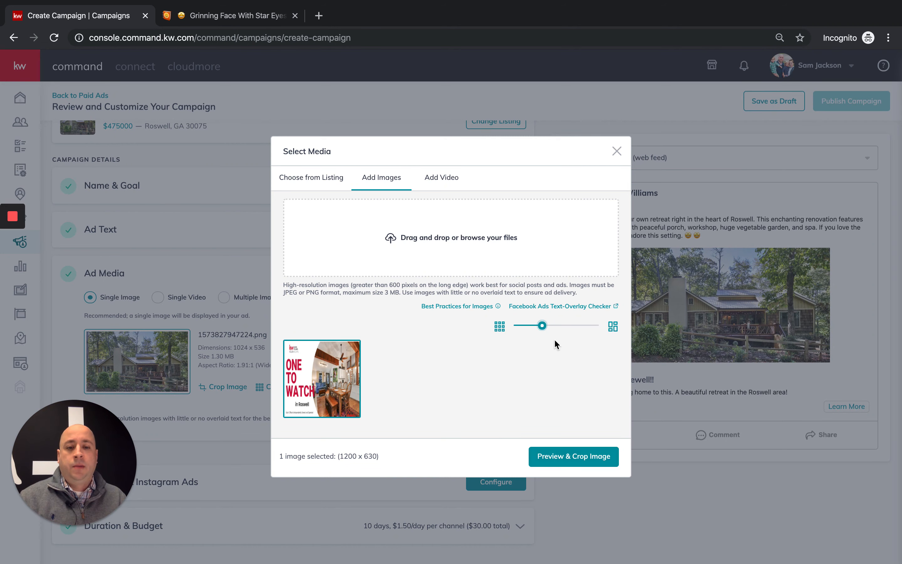
- Crop the ONE TO WATCH in Roswell graphic to 1.91:1 (1200 x 628) and save it as ad media
{"action": "left_click_drag", "start_coordinate": [544, 327], "coordinate": [595, 327]}
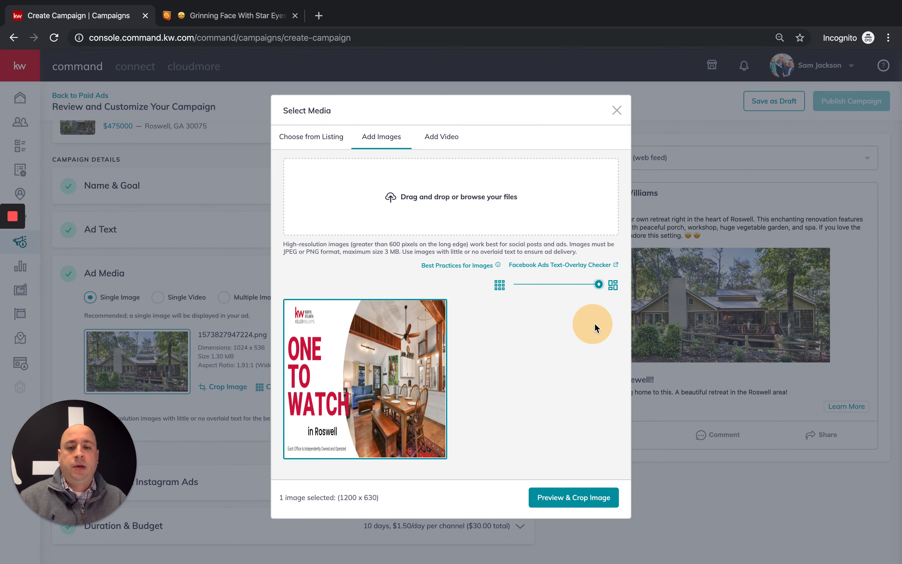
{"action": "left_click", "coordinate": [568, 499]}
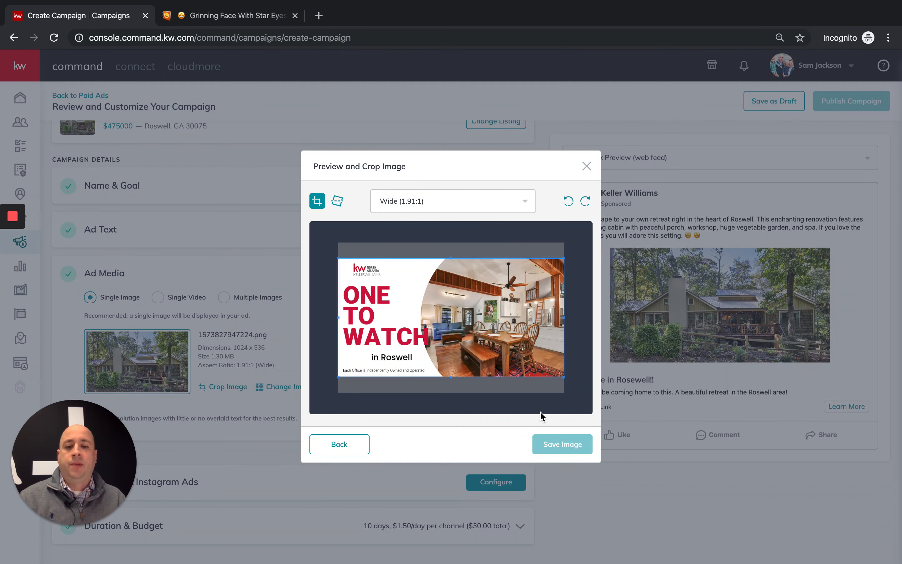
{"action": "left_click", "coordinate": [568, 445]}
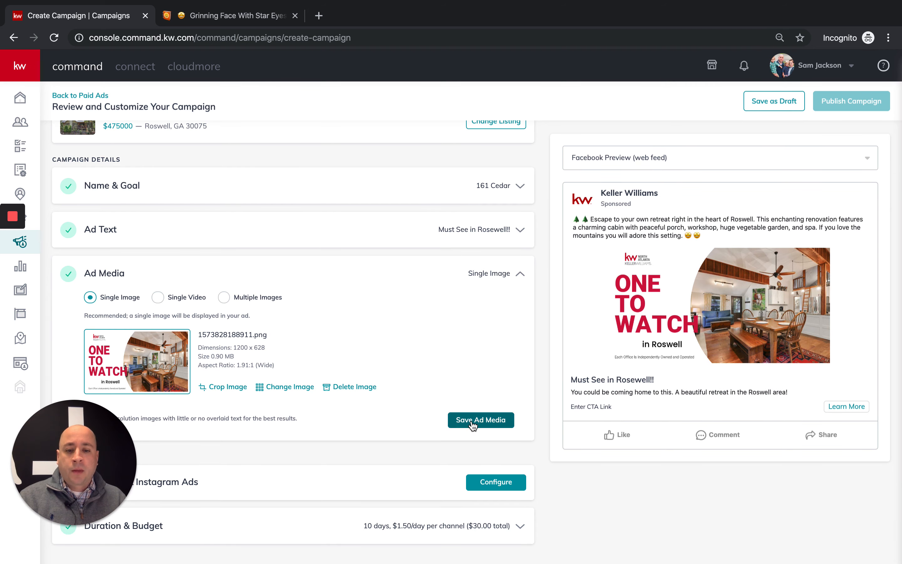
{"action": "left_click", "coordinate": [472, 422]}
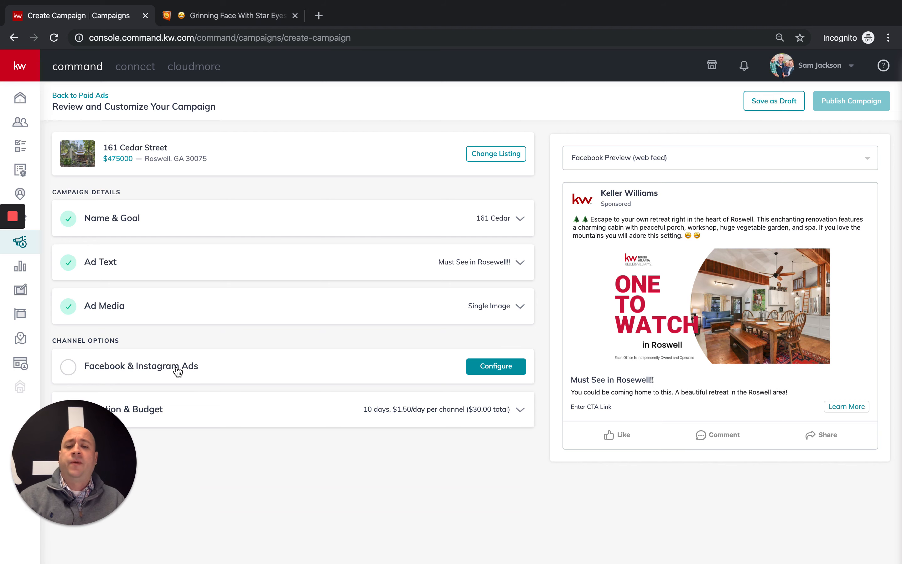
- Set the Facebook & Instagram Ads page to Keller Williams North Atlanta
{"action": "left_click", "coordinate": [485, 369]}
{"action": "scroll", "coordinate": [352, 358], "scroll_direction": "down", "scroll_amount": 5}
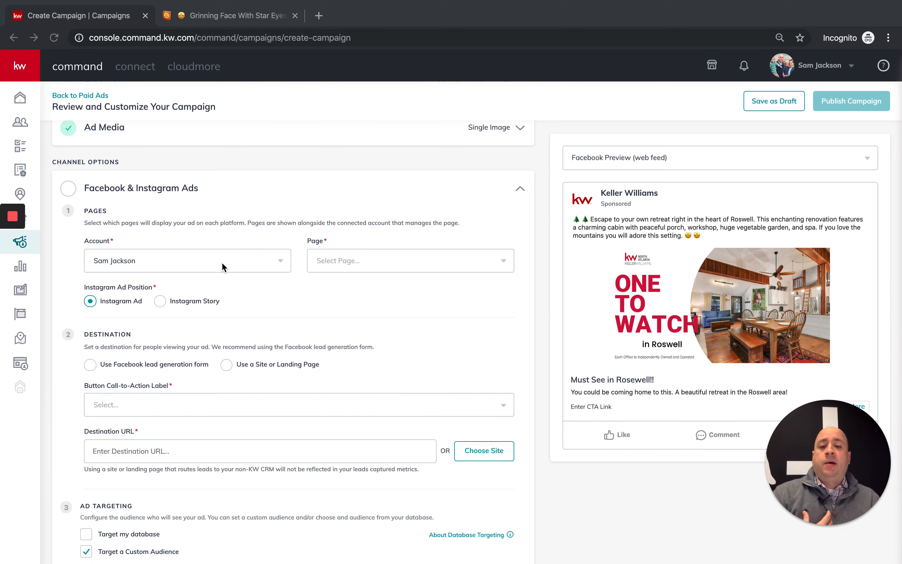
{"action": "left_click", "coordinate": [368, 262]}
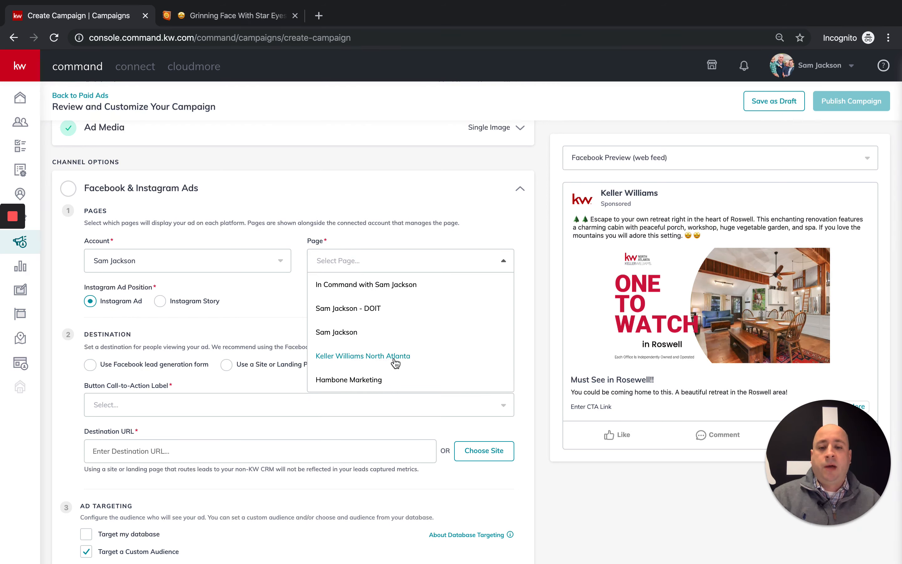
{"action": "left_click", "coordinate": [368, 360]}
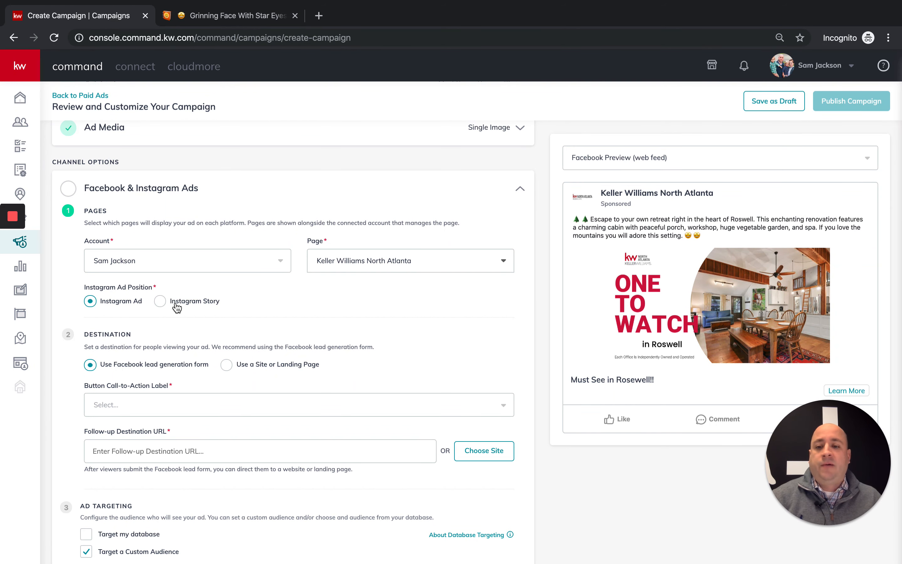
{"action": "scroll", "coordinate": [200, 310], "scroll_direction": "down", "scroll_amount": 1}
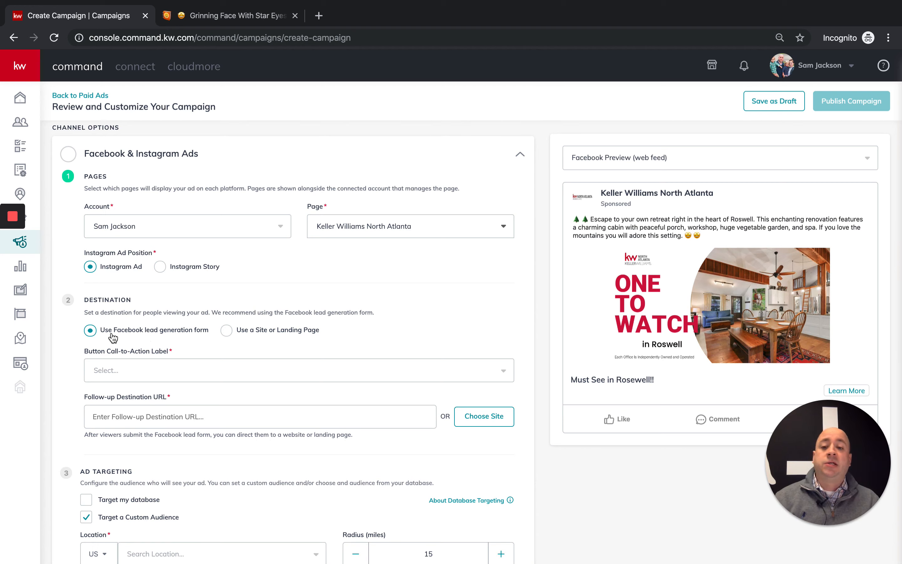
{"action": "left_click", "coordinate": [227, 332]}
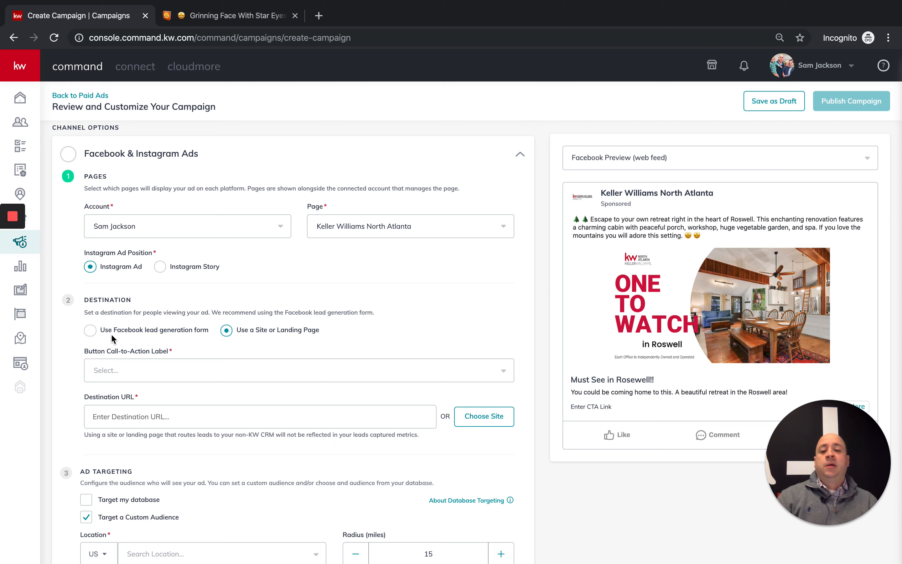
{"action": "left_click", "coordinate": [90, 333]}
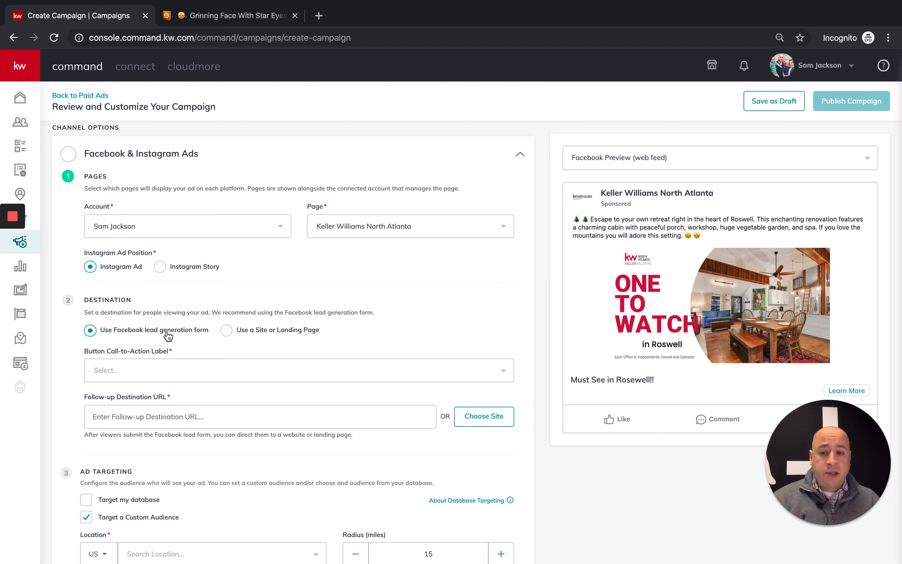
- Choose Learn More as the ad's Button Call-to-Action Label
{"action": "left_click", "coordinate": [117, 365]}
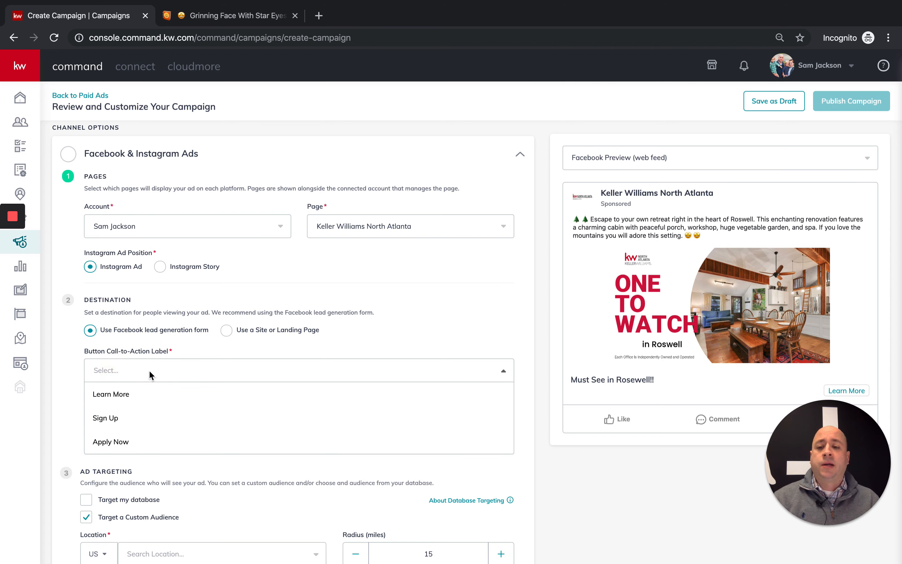
{"action": "left_click_drag", "start_coordinate": [816, 451], "coordinate": [781, 451]}
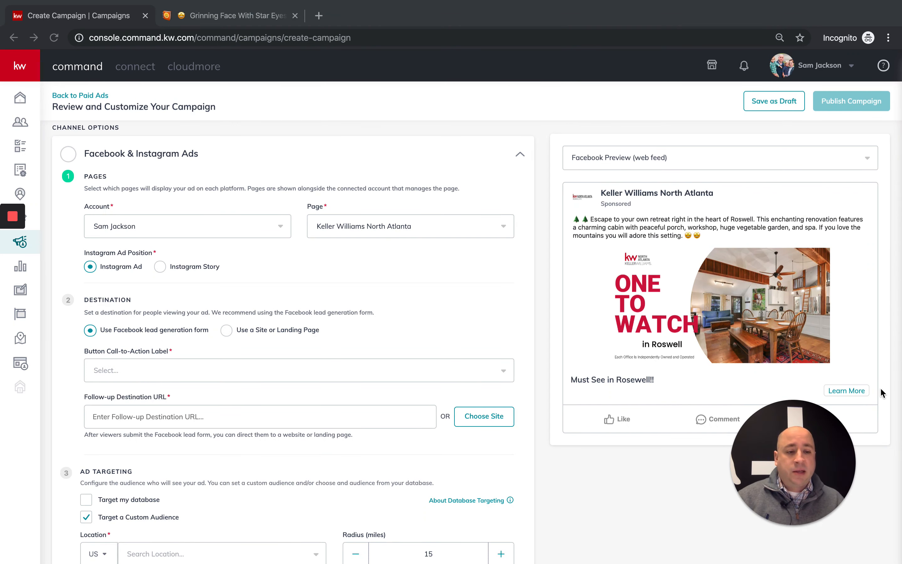
{"action": "mouse_move", "coordinate": [880, 387]}
{"action": "left_mouse_down"}
{"action": "mouse_move", "coordinate": [822, 387]}
{"action": "mouse_move", "coordinate": [857, 387]}
{"action": "mouse_move", "coordinate": [831, 388]}
{"action": "left_mouse_up"}
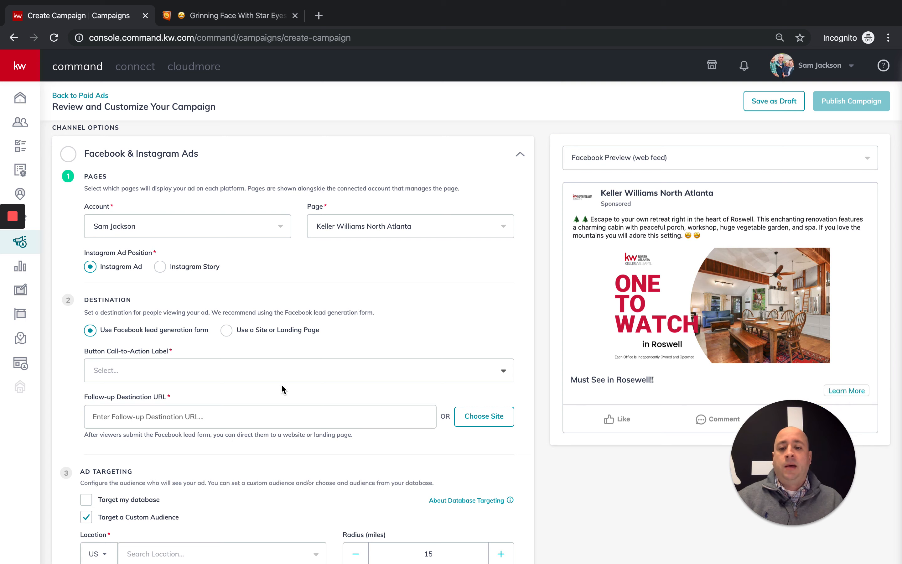
{"action": "left_click", "coordinate": [276, 370]}
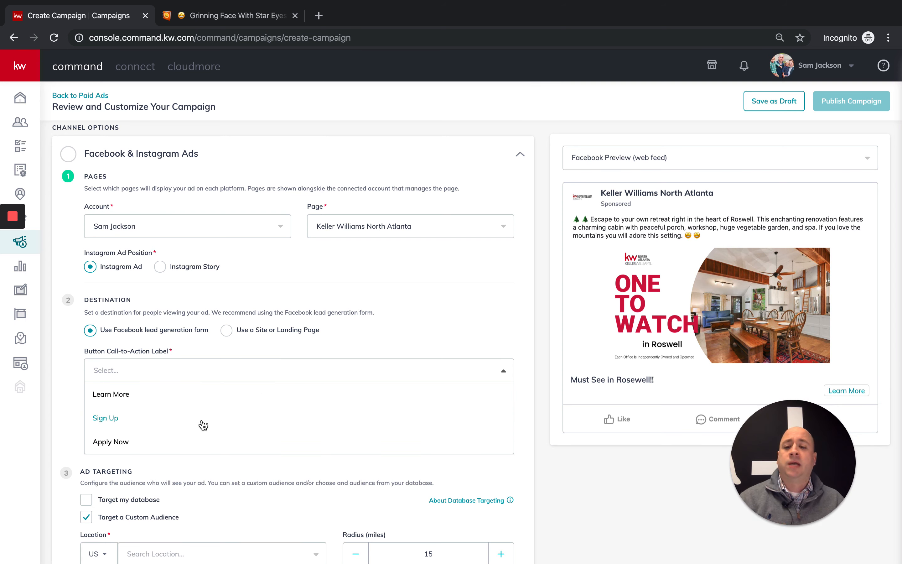
{"action": "left_click", "coordinate": [172, 395]}
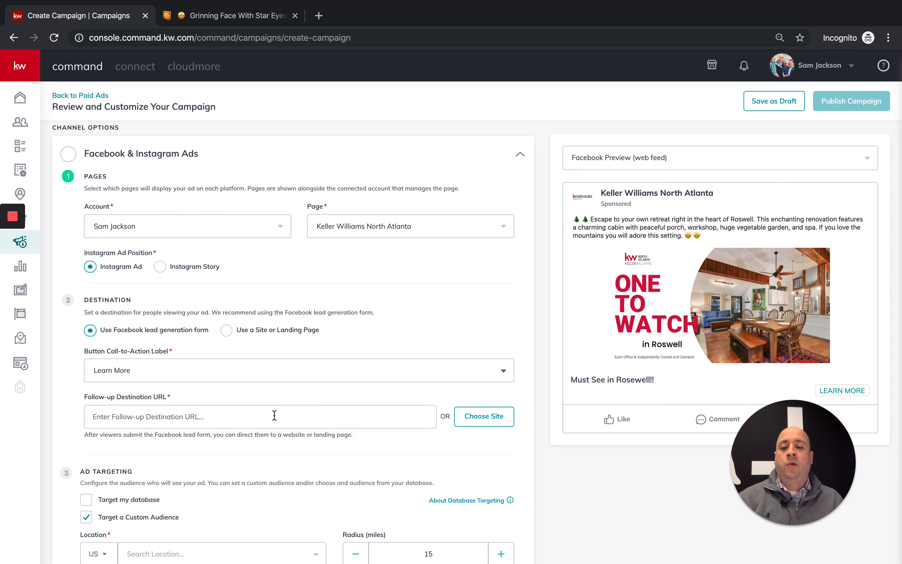
{"action": "scroll", "coordinate": [287, 397], "scroll_direction": "down", "scroll_amount": 1}
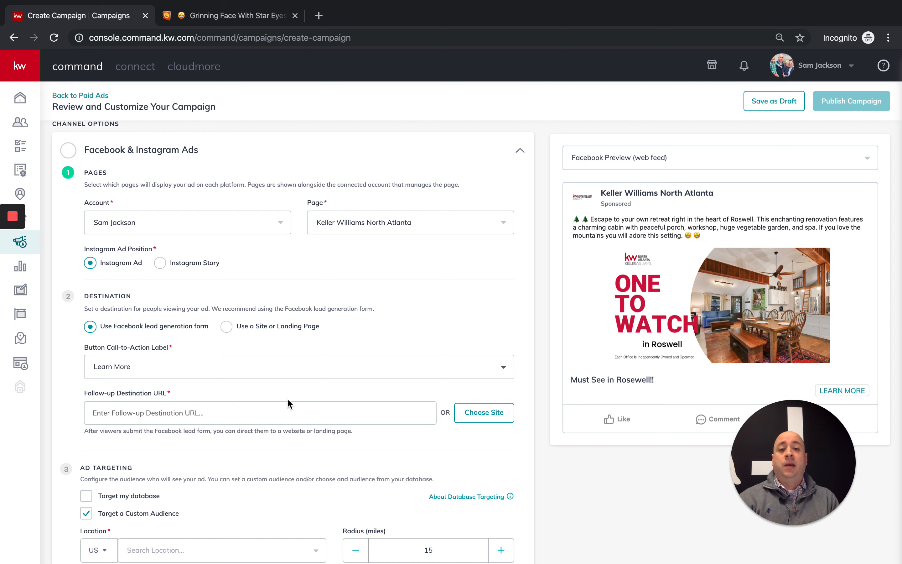
{"action": "left_click", "coordinate": [485, 416]}
{"action": "scroll", "coordinate": [459, 418], "scroll_direction": "down", "scroll_amount": 5}
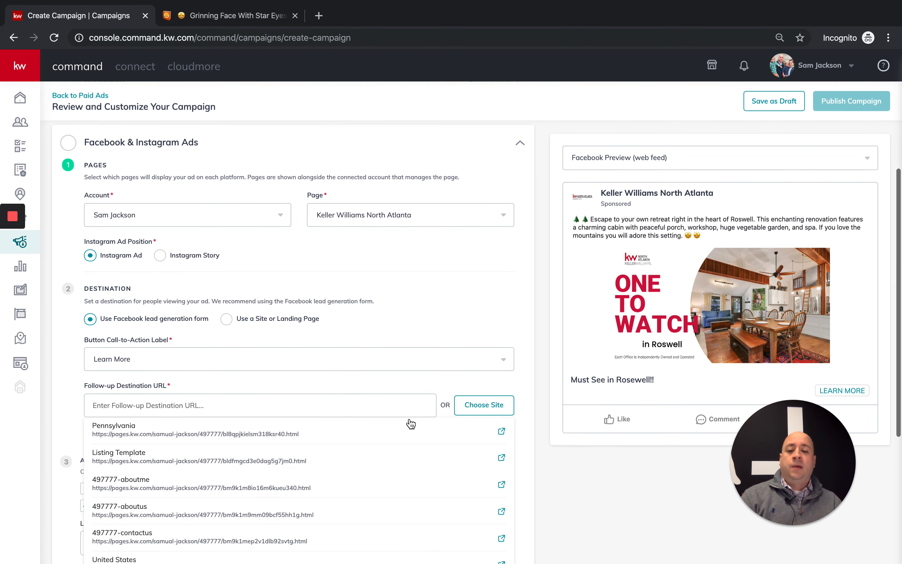
{"action": "scroll", "coordinate": [368, 405], "scroll_direction": "down", "scroll_amount": 8}
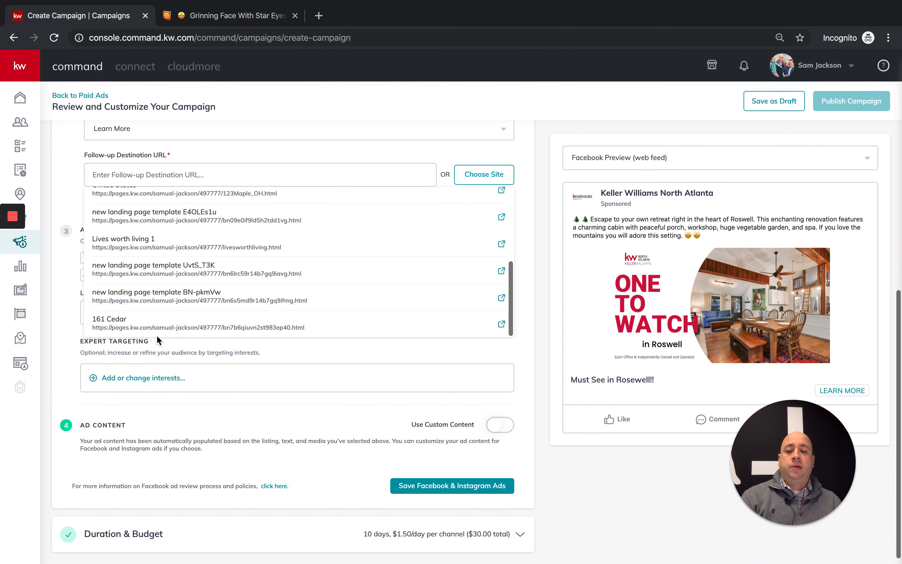
{"action": "left_click", "coordinate": [117, 320]}
{"action": "scroll", "coordinate": [192, 342], "scroll_direction": "up", "scroll_amount": 2}
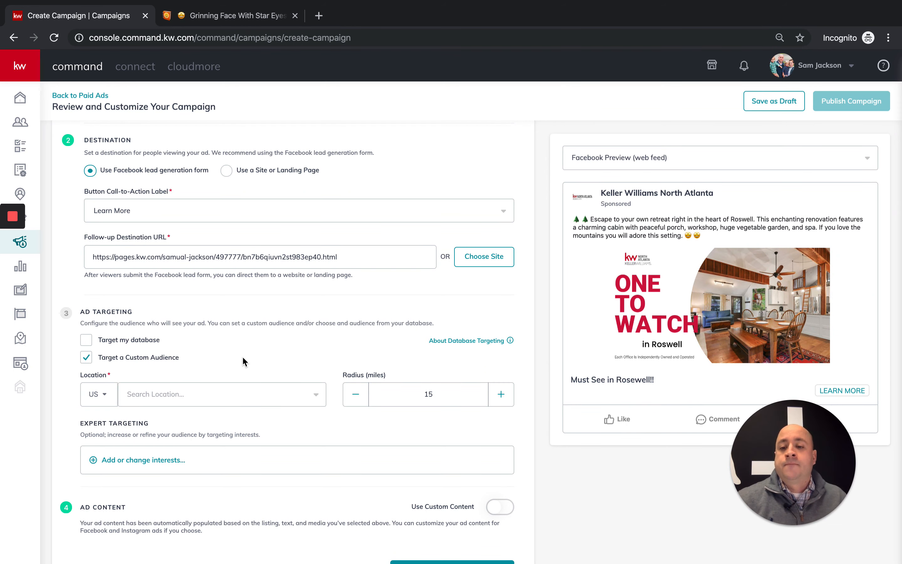
- Search the Location field for Roswell and target Roswell, Georgia
{"action": "scroll", "coordinate": [253, 361], "scroll_direction": "down", "scroll_amount": 1}
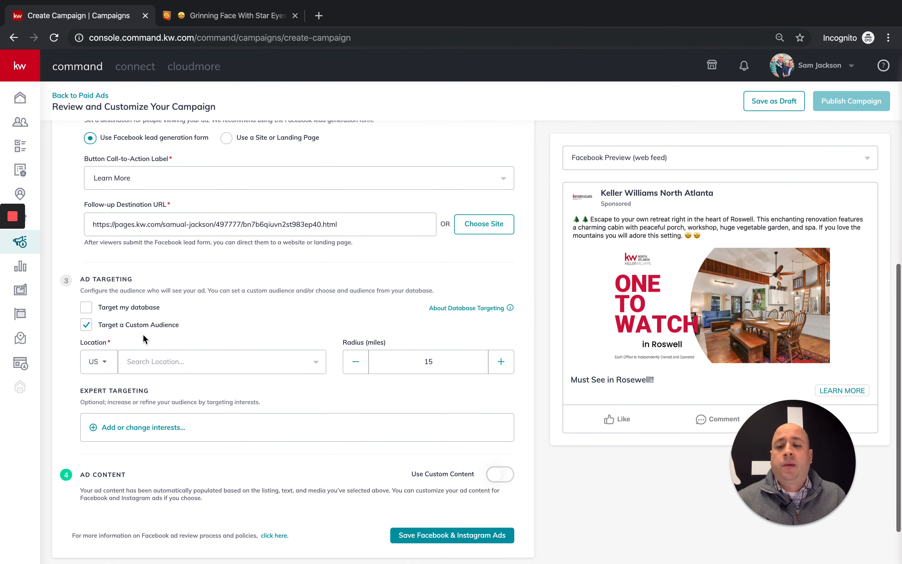
{"action": "left_click", "coordinate": [169, 363]}
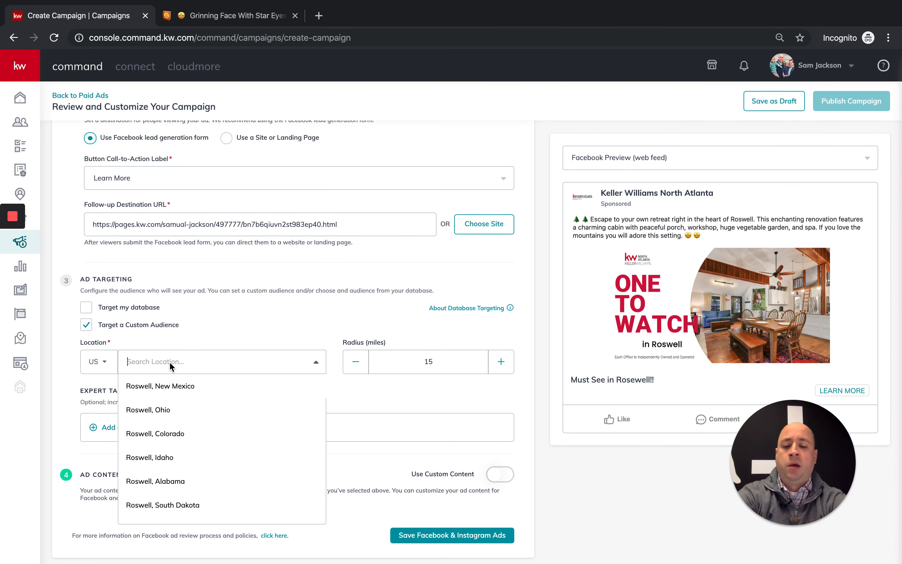
{"action": "type", "text": "Roswell"}
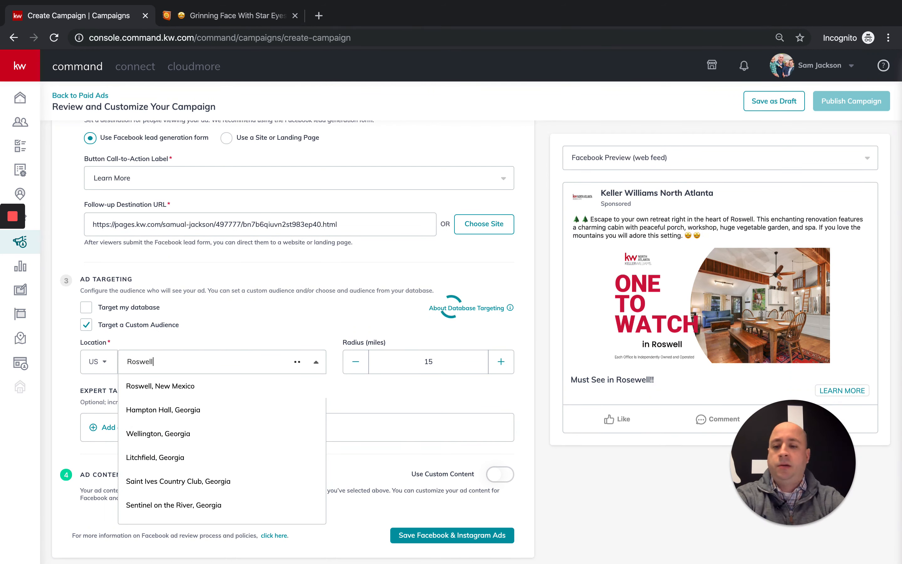
{"action": "scroll", "coordinate": [149, 352], "scroll_direction": "down", "scroll_amount": 2}
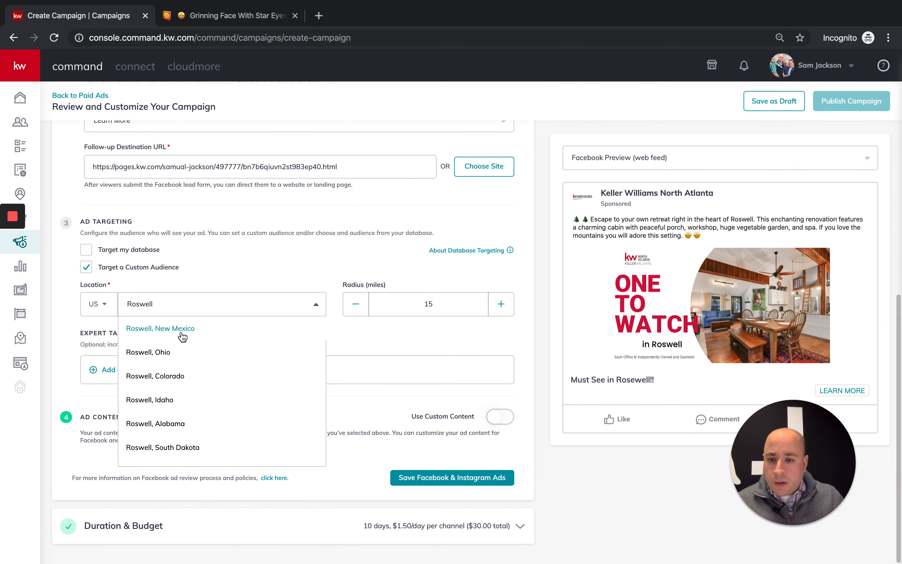
{"action": "left_click", "coordinate": [179, 305]}
{"action": "type", "text": "Ro"}
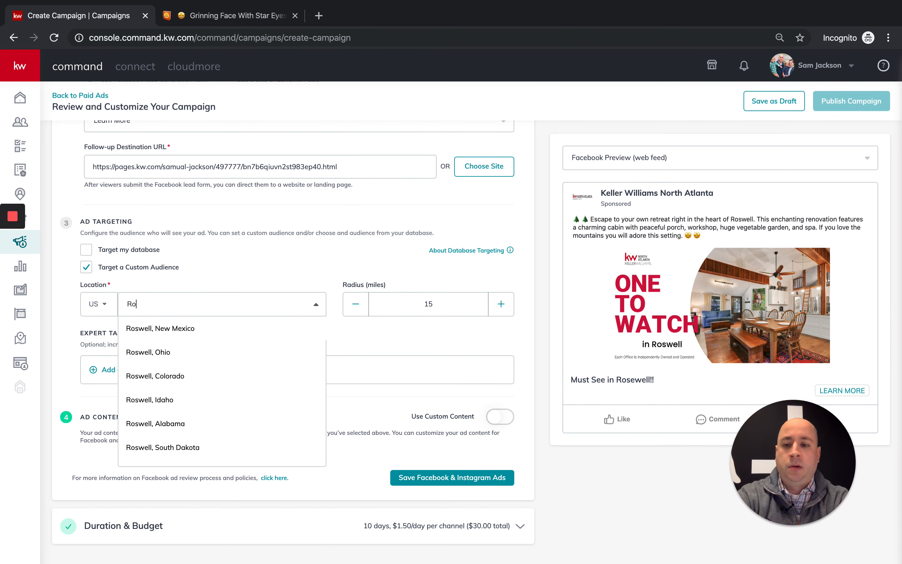
{"action": "type", "text": "swell, GA"}
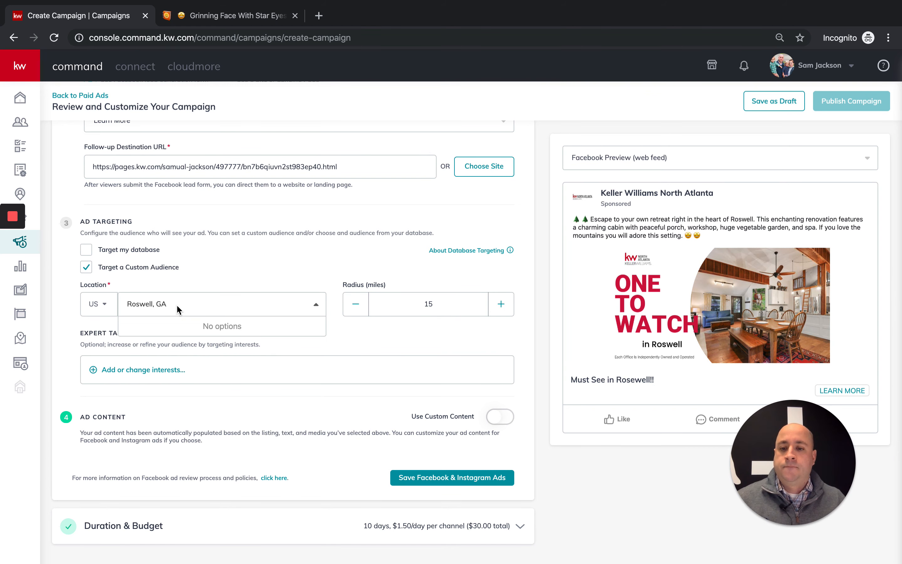
{"action": "left_click", "coordinate": [190, 303]}
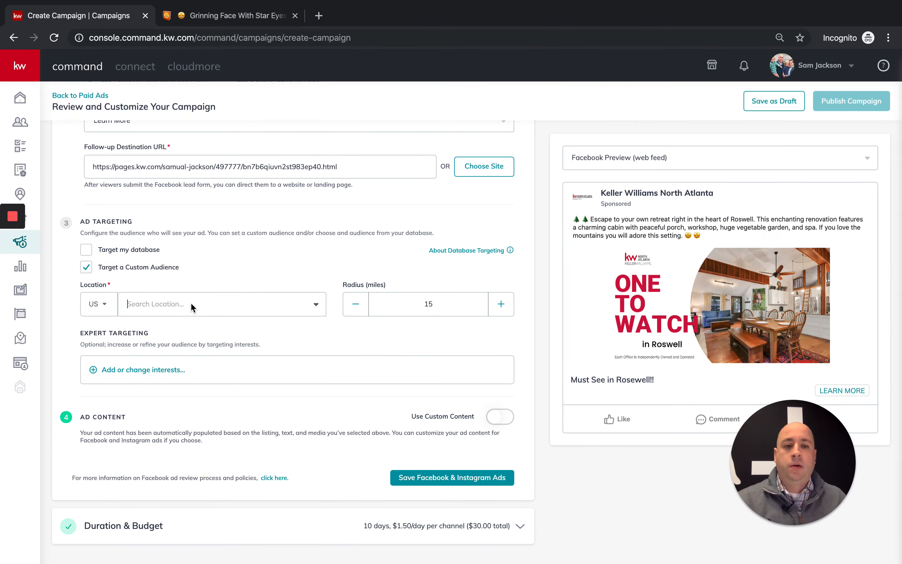
{"action": "type", "text": "Ros"}
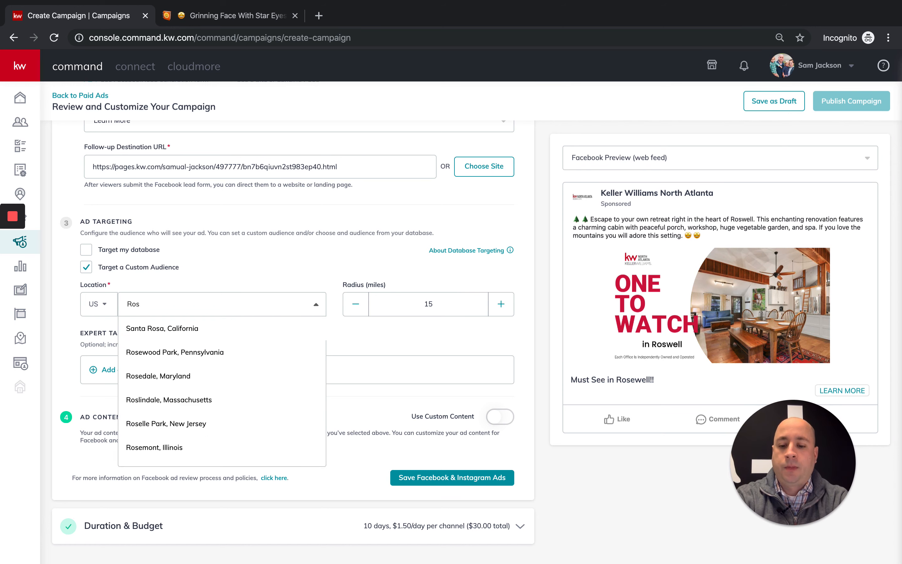
{"action": "type", "text": "well"}
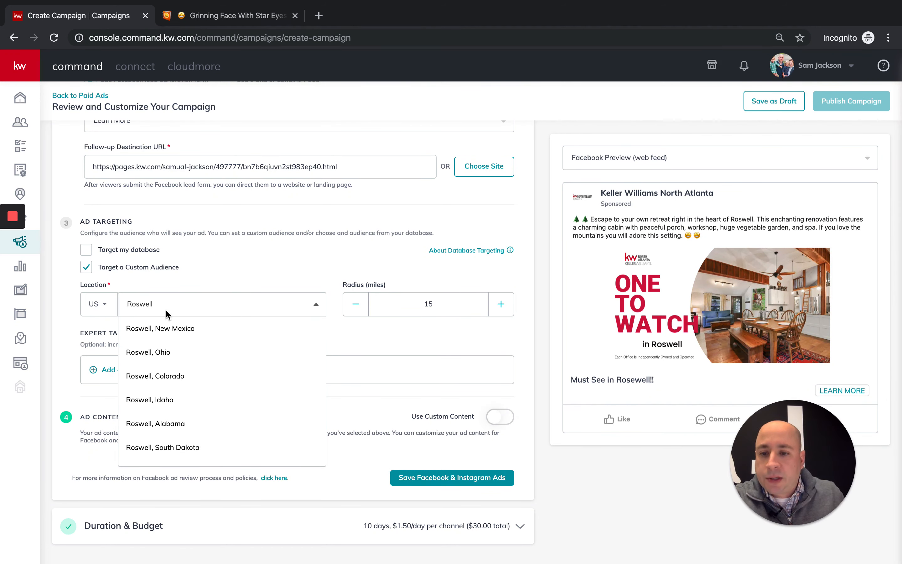
{"action": "scroll", "coordinate": [179, 354], "scroll_direction": "down", "scroll_amount": 5}
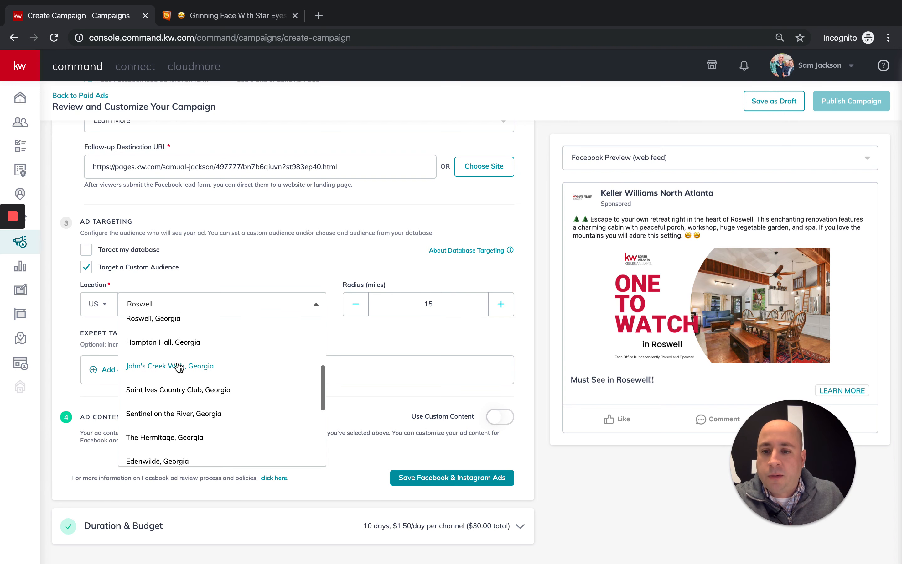
{"action": "left_click", "coordinate": [166, 339]}
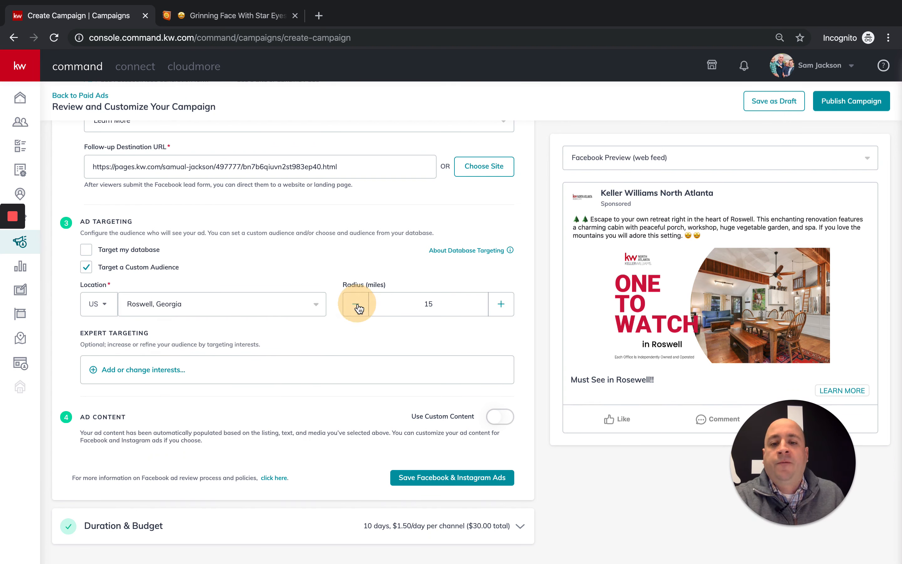
{"action": "scroll", "coordinate": [443, 332], "scroll_direction": "up", "scroll_amount": 1}
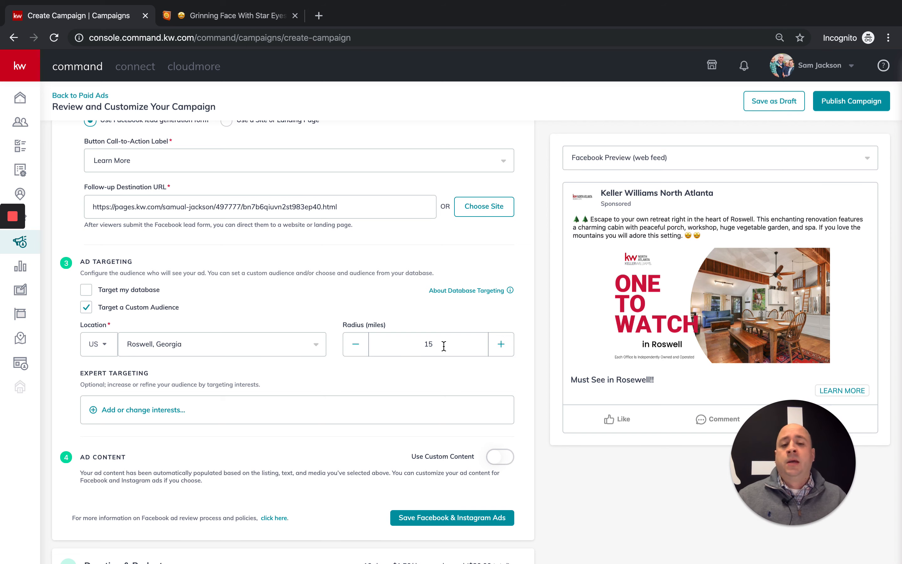
{"action": "scroll", "coordinate": [323, 380], "scroll_direction": "down", "scroll_amount": 1}
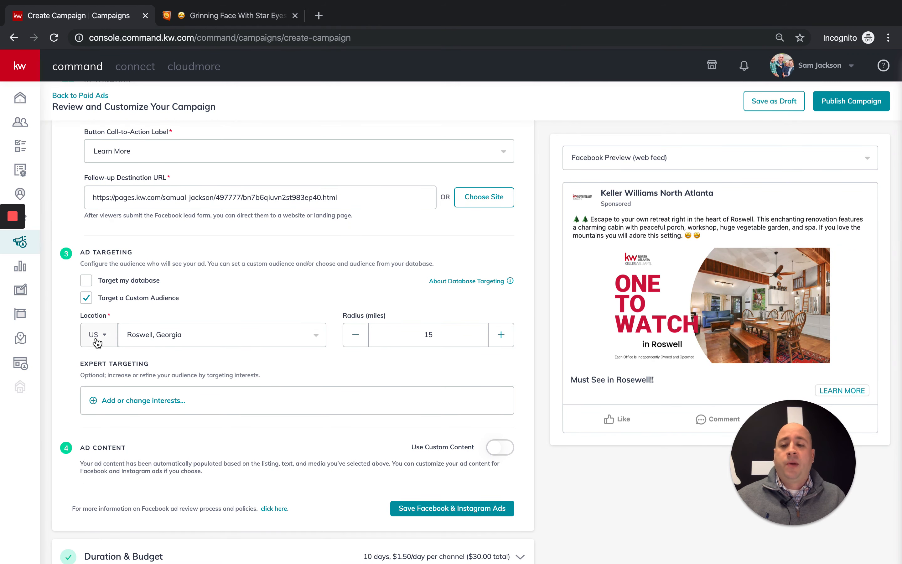
{"action": "scroll", "coordinate": [358, 340], "scroll_direction": "down", "scroll_amount": 3}
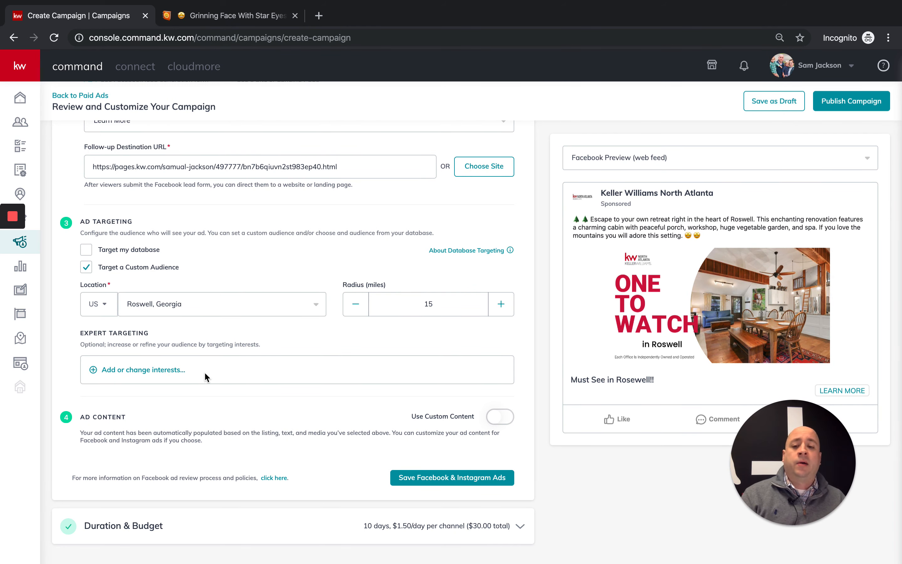
- Open the interest targeting options and try searches for hiking, Travel and Golf
{"action": "left_click", "coordinate": [130, 371]}
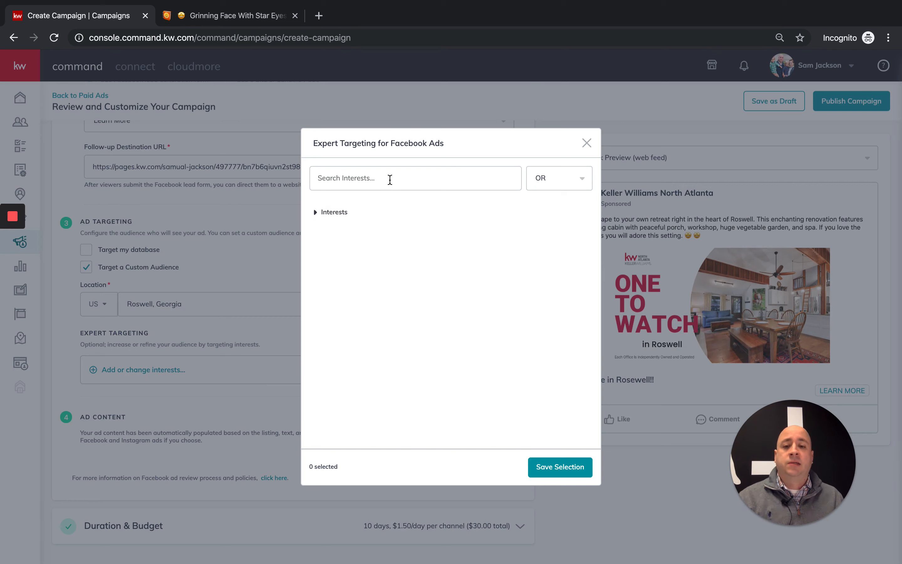
{"action": "left_click", "coordinate": [389, 179]}
{"action": "type", "text": "hiking"}
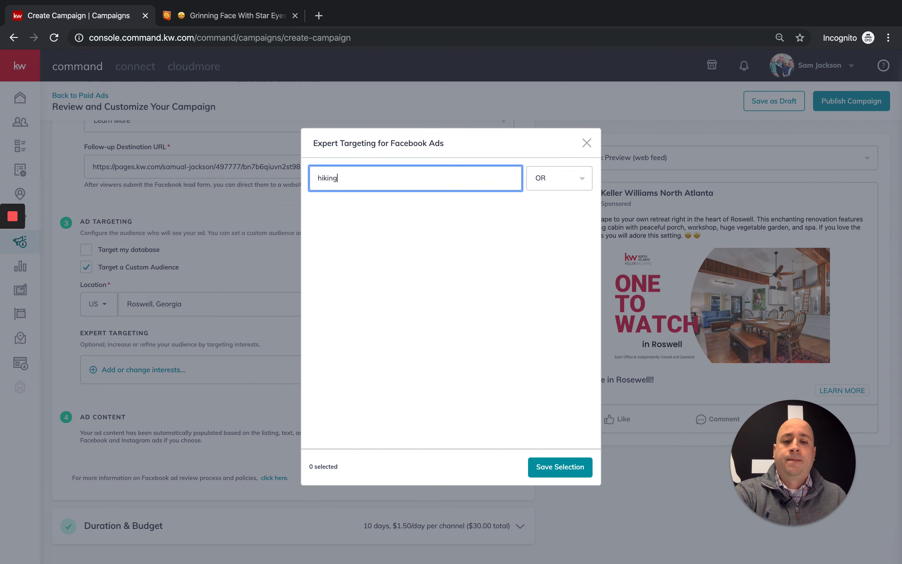
{"action": "key", "text": "BackSpace"}
{"action": "key", "text": "BackSpace"}
{"action": "key", "text": "BackSpace"}
{"action": "key", "text": "BackSpace"}
{"action": "key", "text": "BackSpace"}
{"action": "key", "text": "BackSpace"}
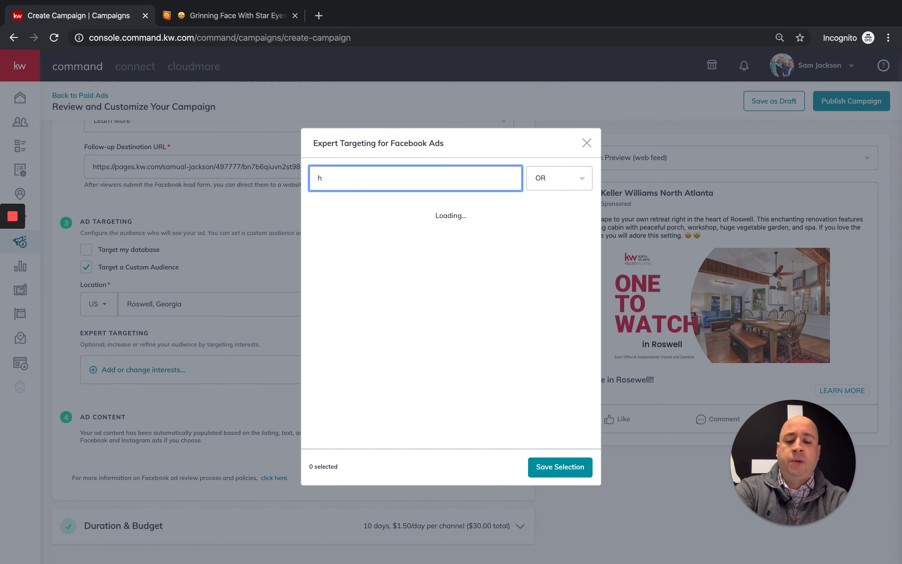
{"action": "type", "text": "Travel"}
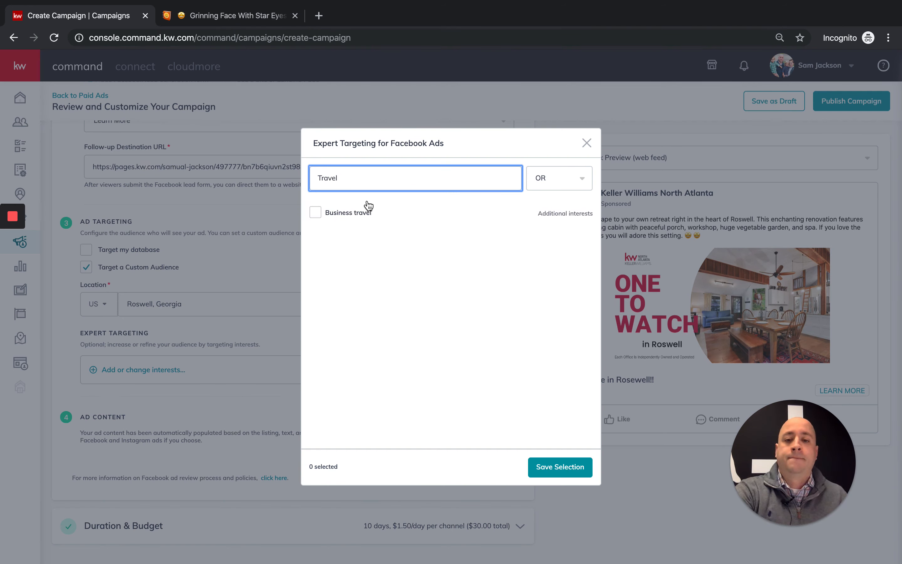
{"action": "double_click", "coordinate": [364, 178]}
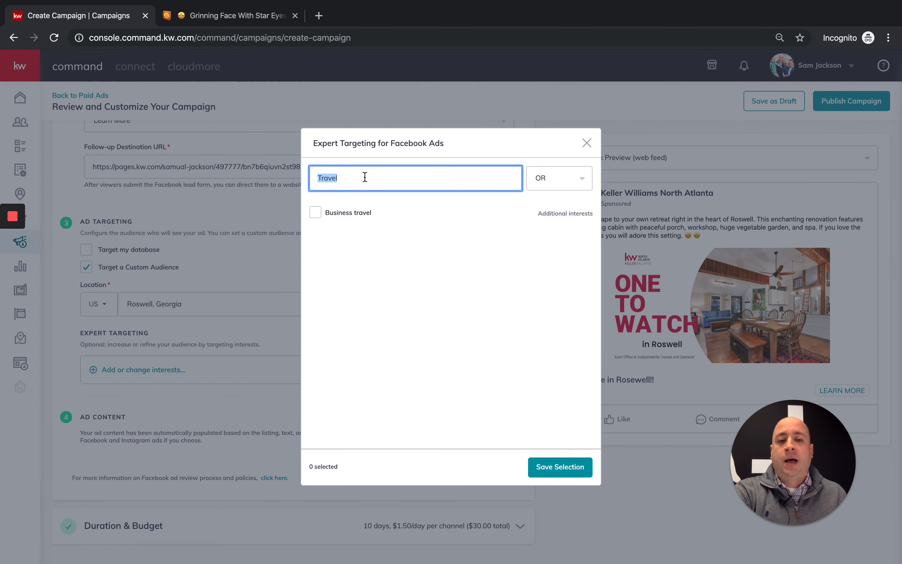
{"action": "left_click", "coordinate": [388, 176]}
{"action": "double_click", "coordinate": [387, 177]}
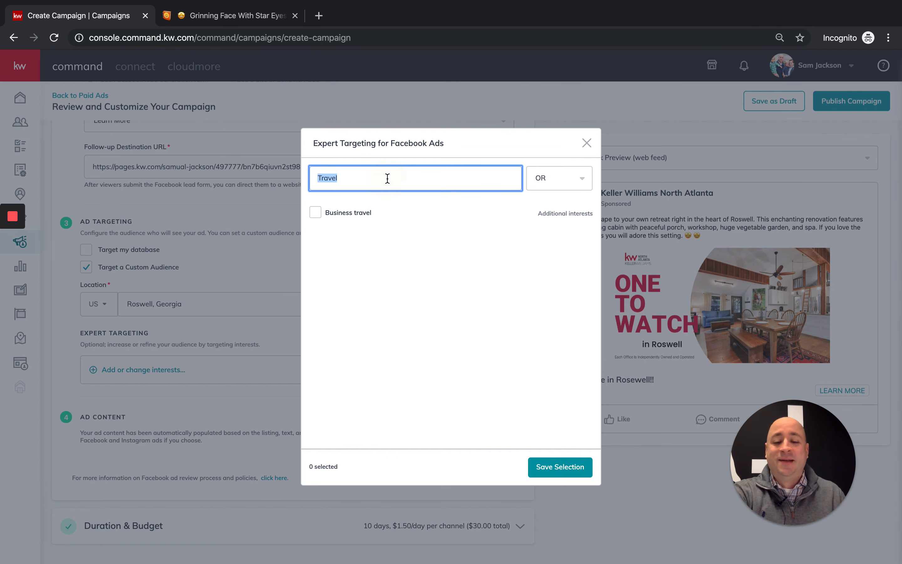
{"action": "type", "text": "Golf"}
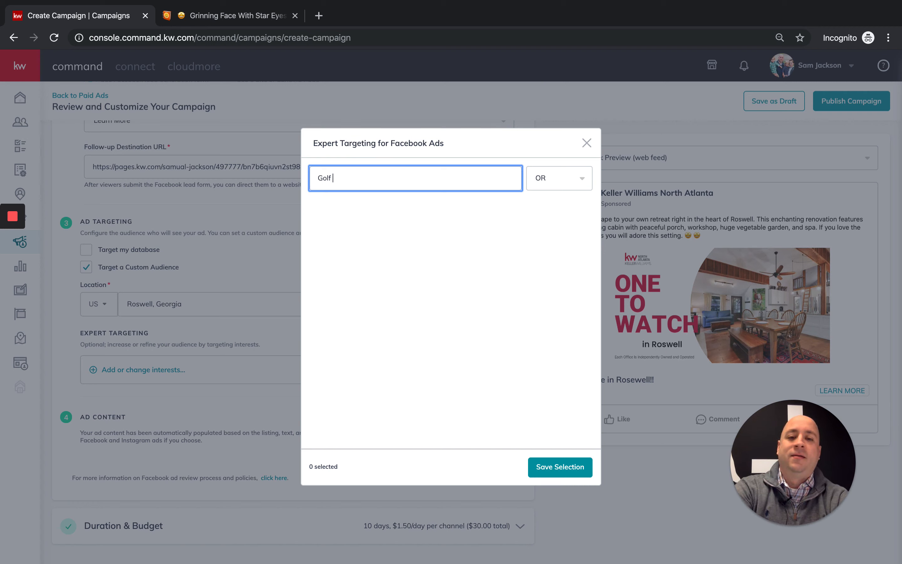
{"action": "key", "text": "BackSpace"}
{"action": "key", "text": "BackSpace"}
{"action": "key", "text": "BackSpace"}
{"action": "key", "text": "BackSpace"}
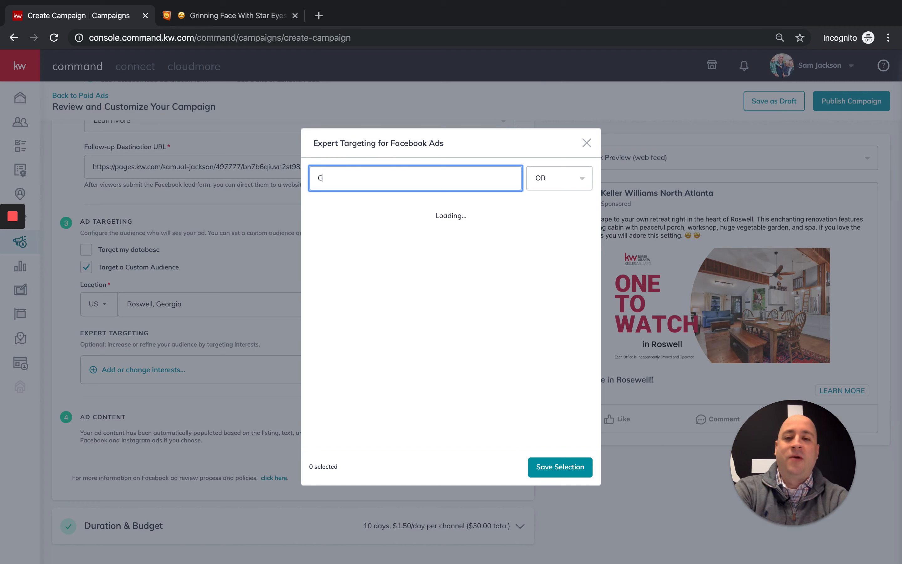
{"action": "key", "text": "BackSpace"}
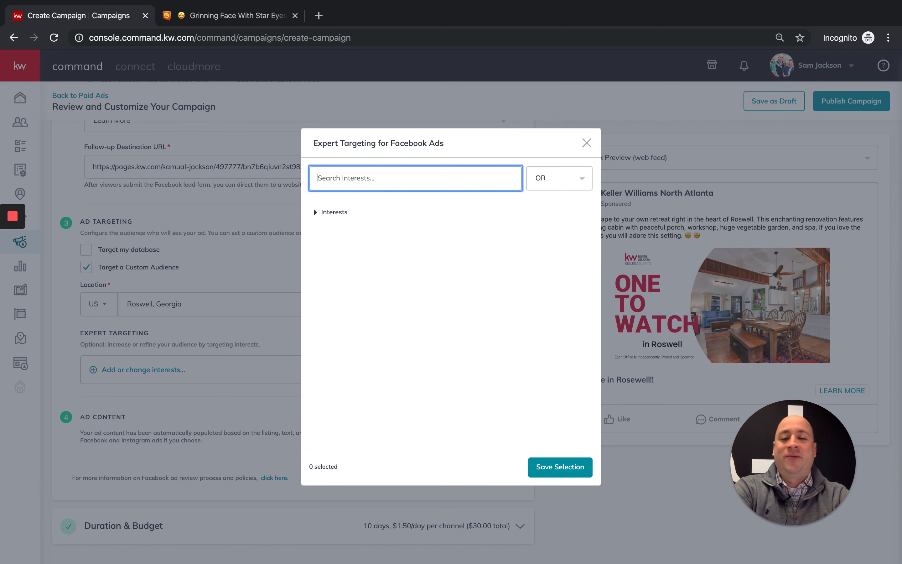
- Browse the full Interests list, then search interests for zillow
{"action": "left_click", "coordinate": [316, 218]}
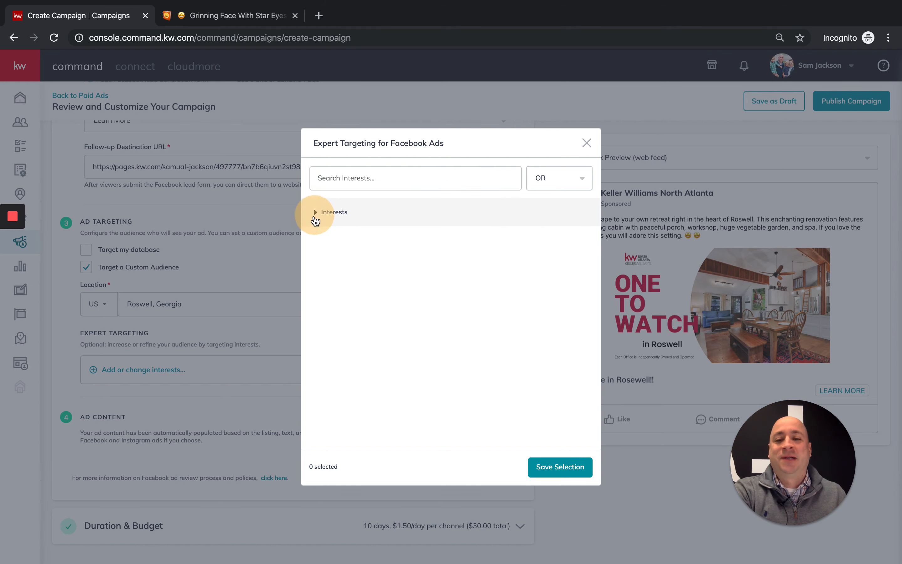
{"action": "scroll", "coordinate": [417, 272], "scroll_direction": "down", "scroll_amount": 10}
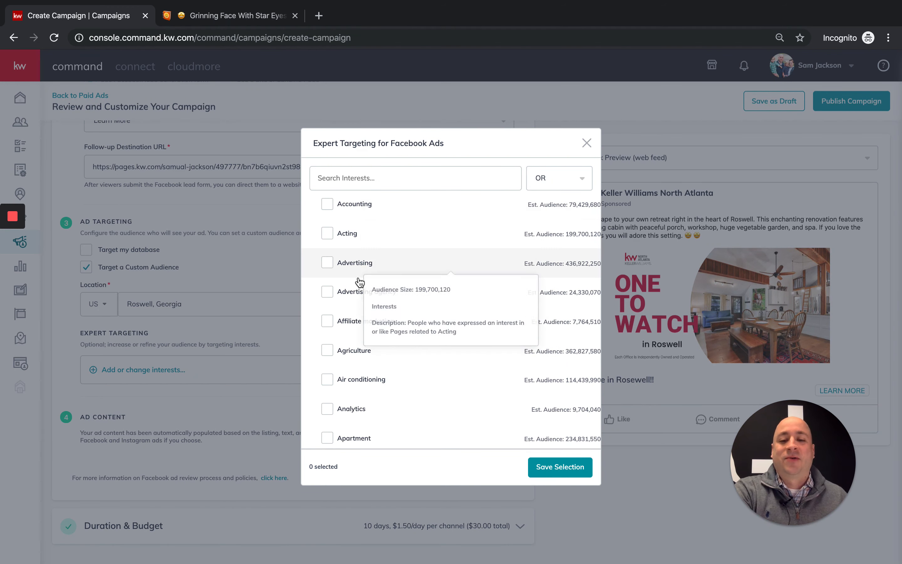
{"action": "scroll", "coordinate": [428, 280], "scroll_direction": "down", "scroll_amount": 15}
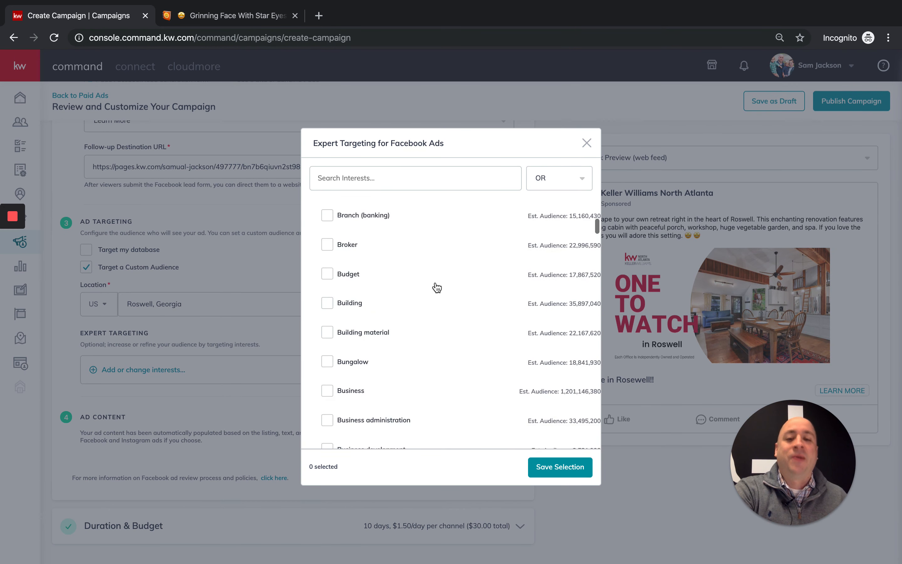
{"action": "scroll", "coordinate": [430, 284], "scroll_direction": "up", "scroll_amount": 1}
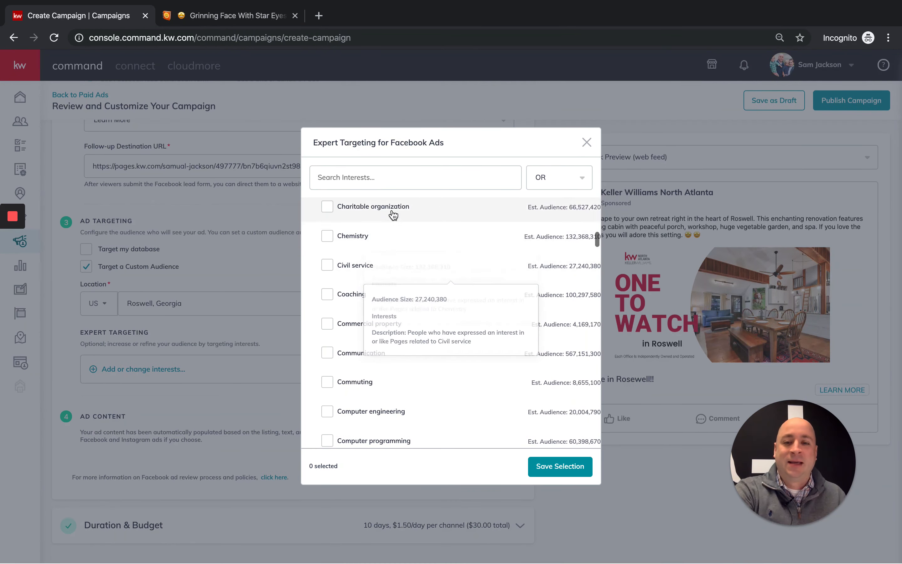
{"action": "left_click", "coordinate": [379, 179]}
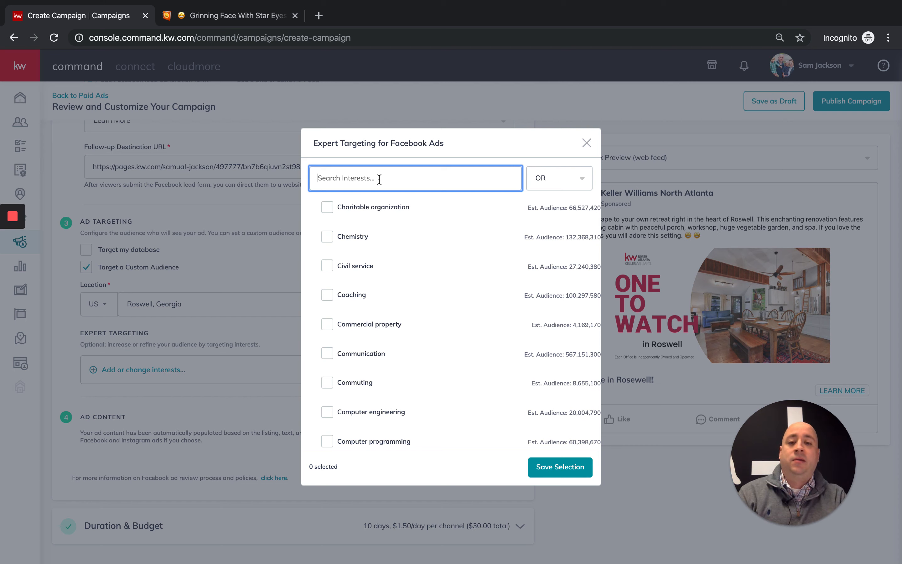
{"action": "type", "text": "zillow"}
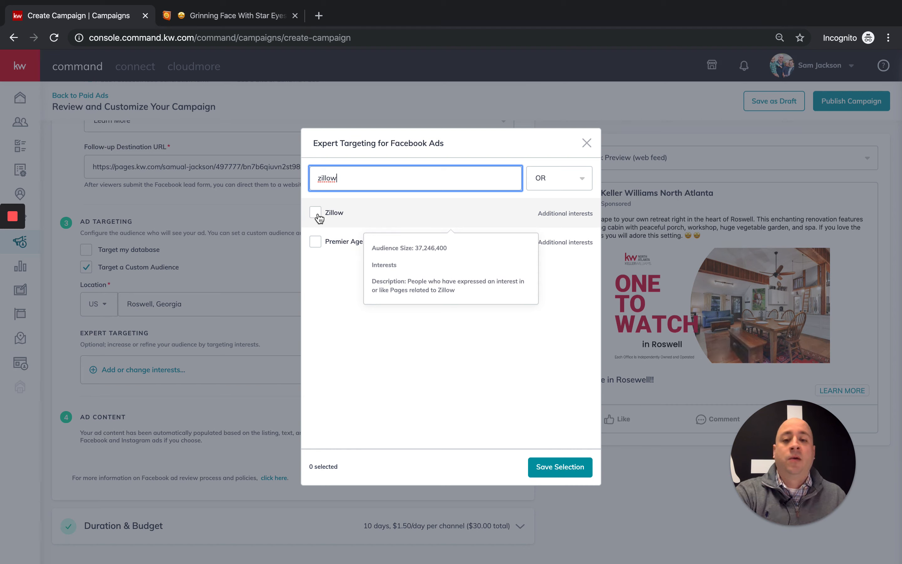
{"action": "mouse_move", "coordinate": [374, 255]}
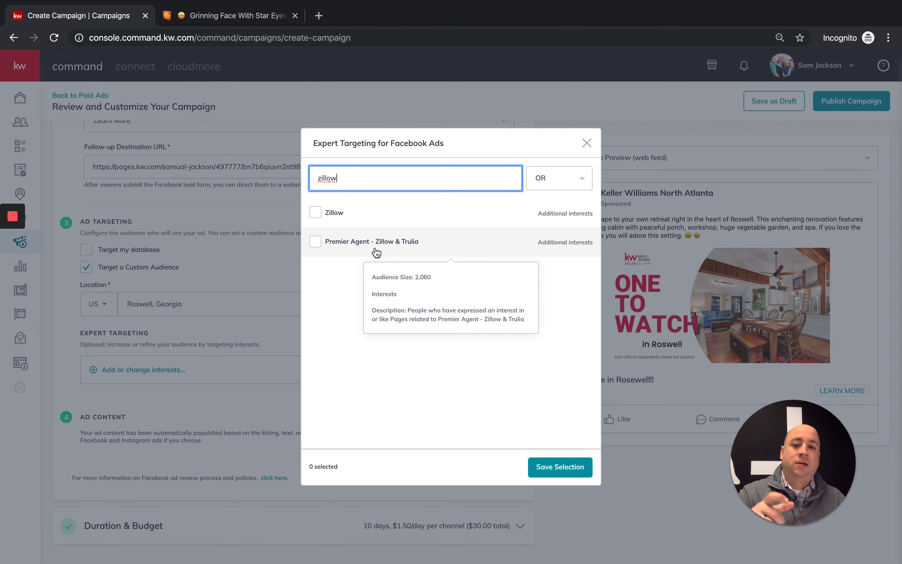
- Check Zillow, then search realtor.com and check it as a second interest
{"action": "left_click", "coordinate": [318, 214]}
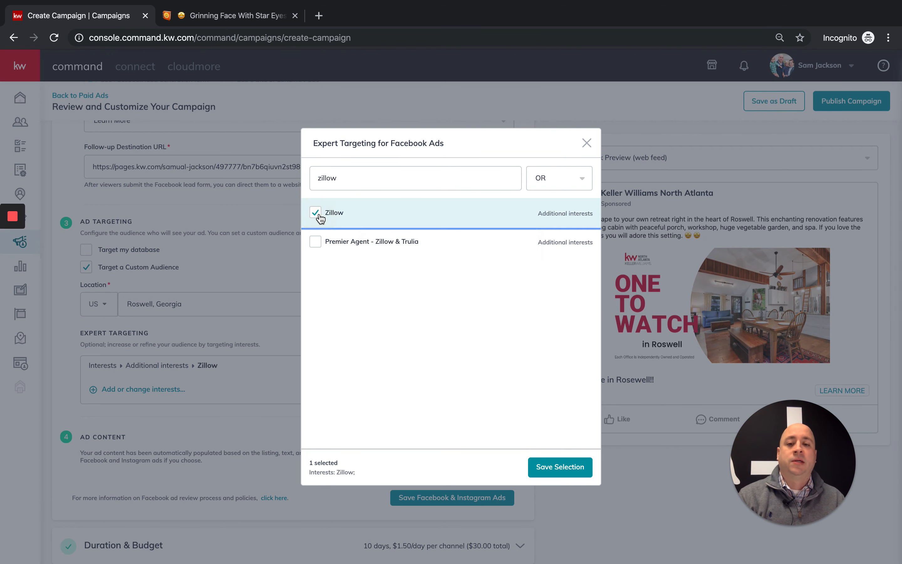
{"action": "left_click", "coordinate": [376, 174]}
{"action": "double_click", "coordinate": [377, 174]}
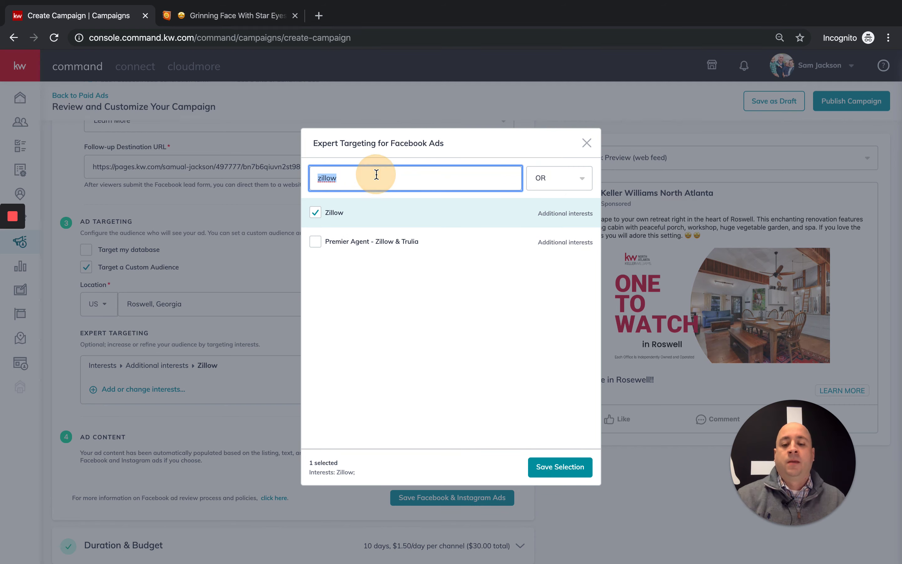
{"action": "type", "text": "realto"}
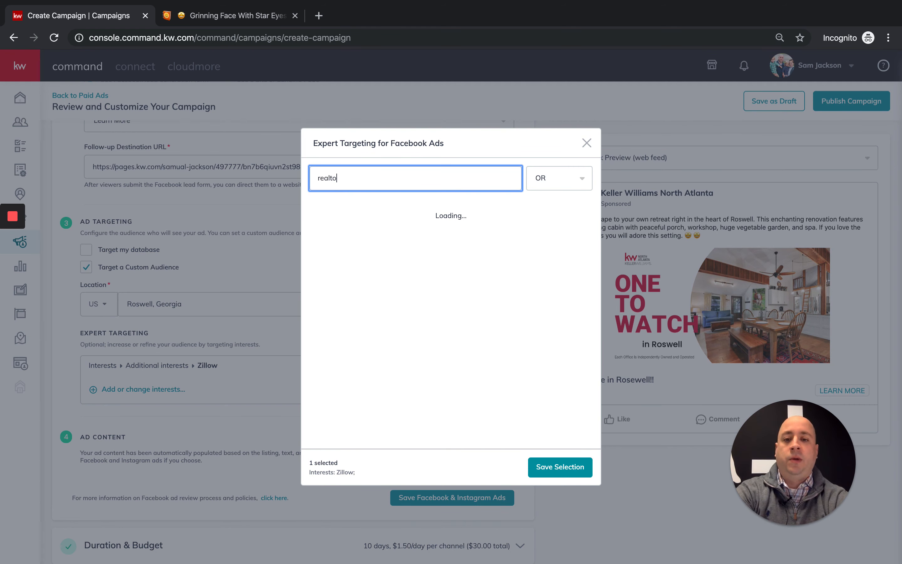
{"action": "type", "text": "r.com"}
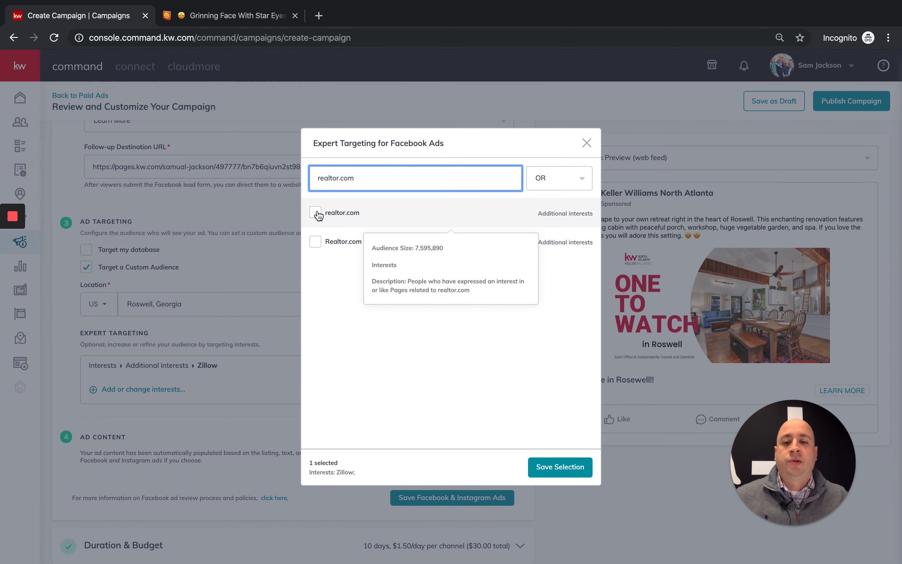
{"action": "left_click", "coordinate": [315, 212]}
{"action": "mouse_move", "coordinate": [342, 245]}
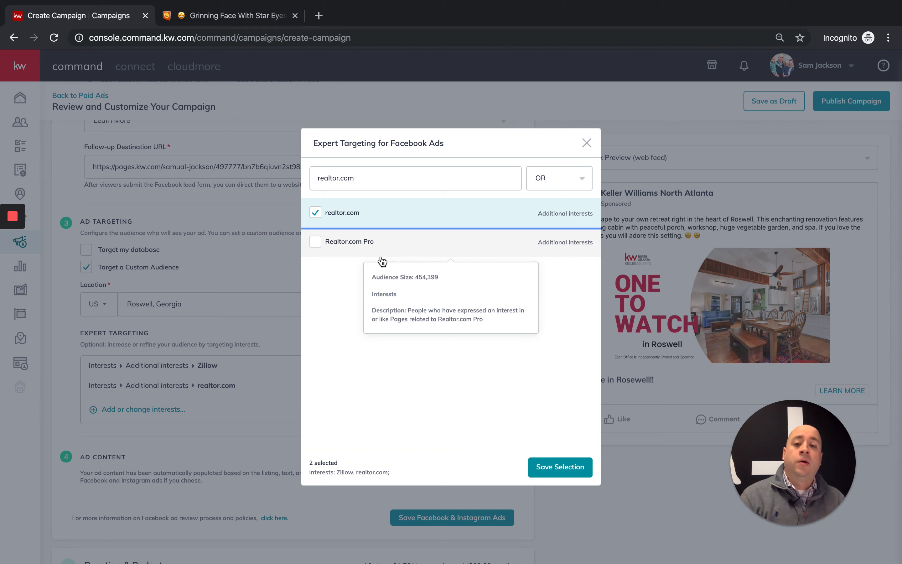
{"action": "mouse_move", "coordinate": [342, 221]}
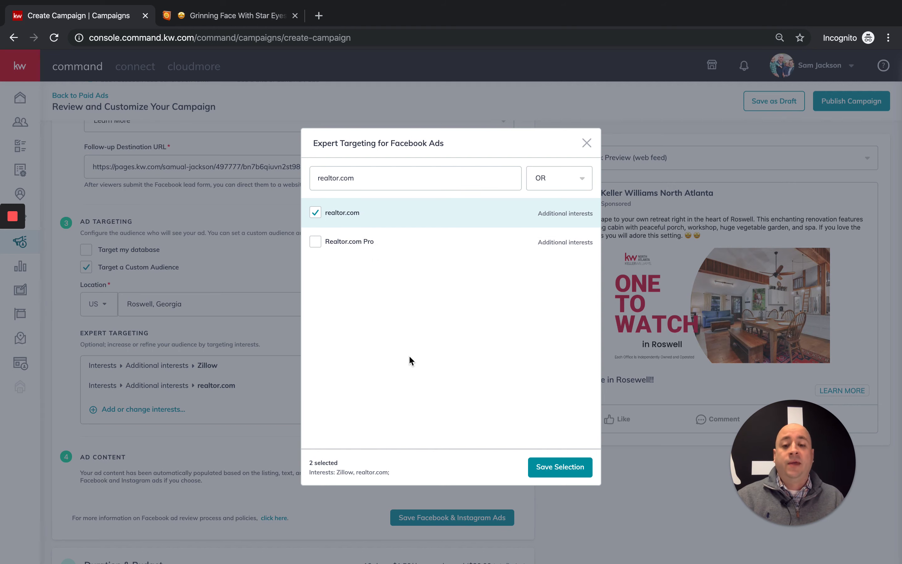
- Clear the search, save the interest selection and save the Facebook & Instagram Ads settings
{"action": "double_click", "coordinate": [476, 178]}
{"action": "key", "text": "BackSpace"}
{"action": "key", "text": "BackSpace"}
{"action": "key", "text": "BackSpace"}
{"action": "key", "text": "BackSpace"}
{"action": "key", "text": "BackSpace"}
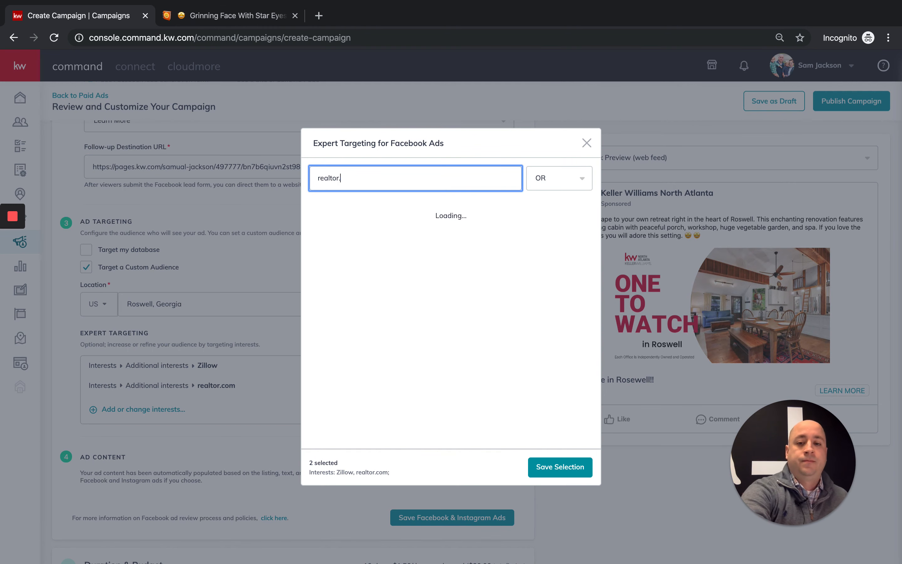
{"action": "key", "text": "BackSpace"}
{"action": "key", "text": "BackSpace"}
{"action": "key", "text": "BackSpace"}
{"action": "key", "text": "BackSpace"}
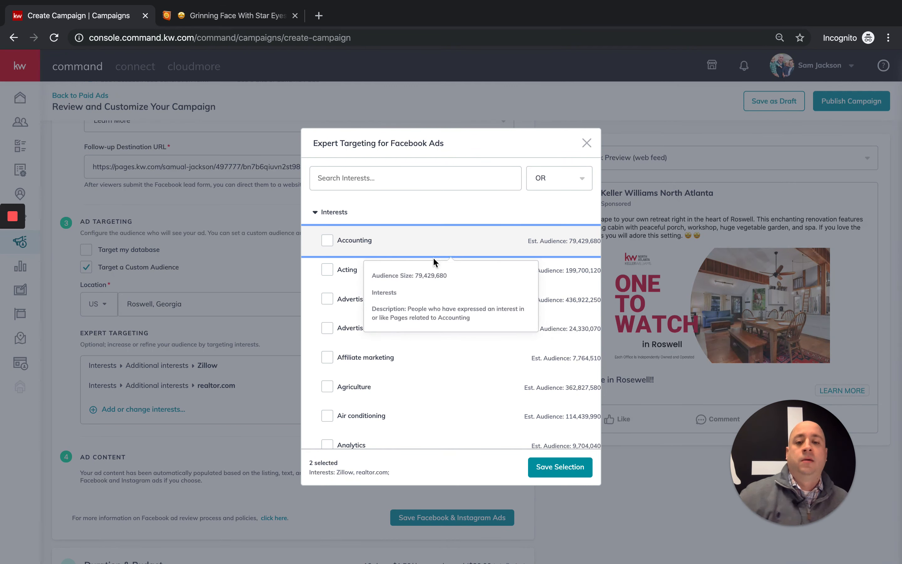
{"action": "left_click", "coordinate": [369, 243]}
{"action": "left_click", "coordinate": [368, 242]}
{"action": "scroll", "coordinate": [367, 242], "scroll_direction": "down", "scroll_amount": 10}
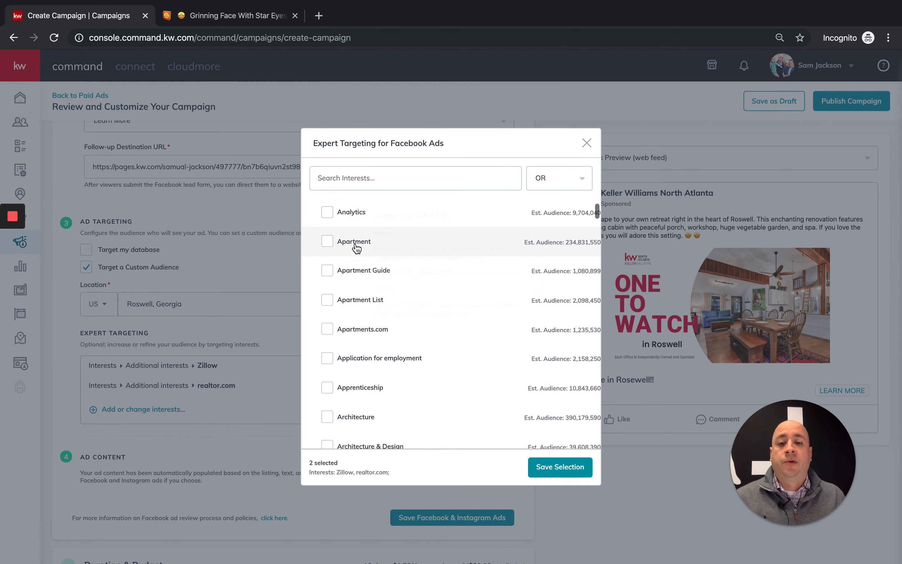
{"action": "scroll", "coordinate": [366, 239], "scroll_direction": "down", "scroll_amount": 15}
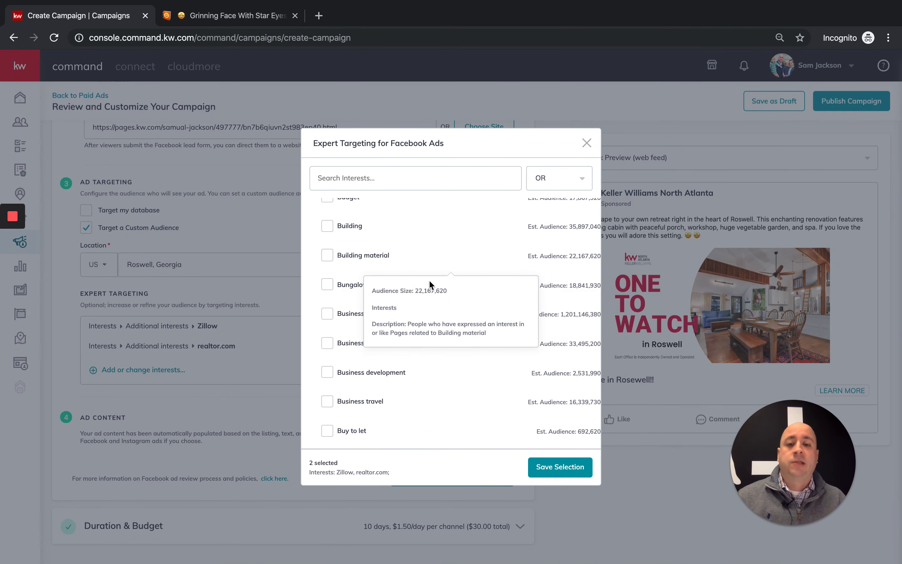
{"action": "left_click", "coordinate": [559, 466]}
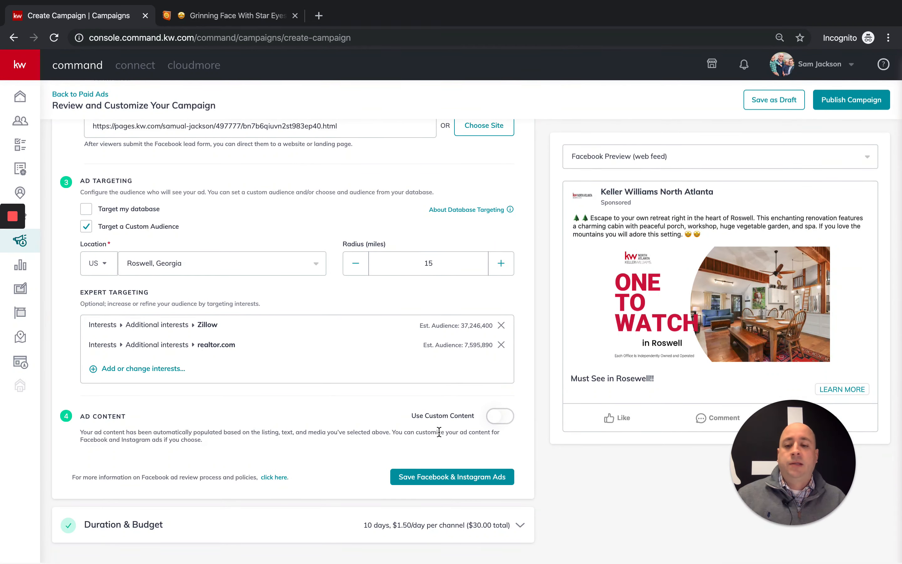
{"action": "left_click", "coordinate": [444, 478]}
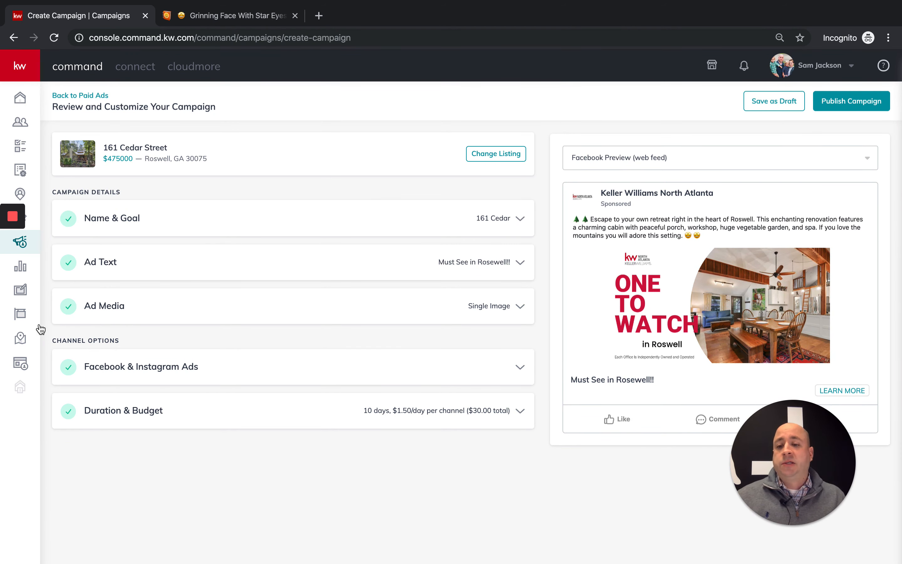
{"action": "left_click_drag", "start_coordinate": [747, 498], "coordinate": [196, 498]}
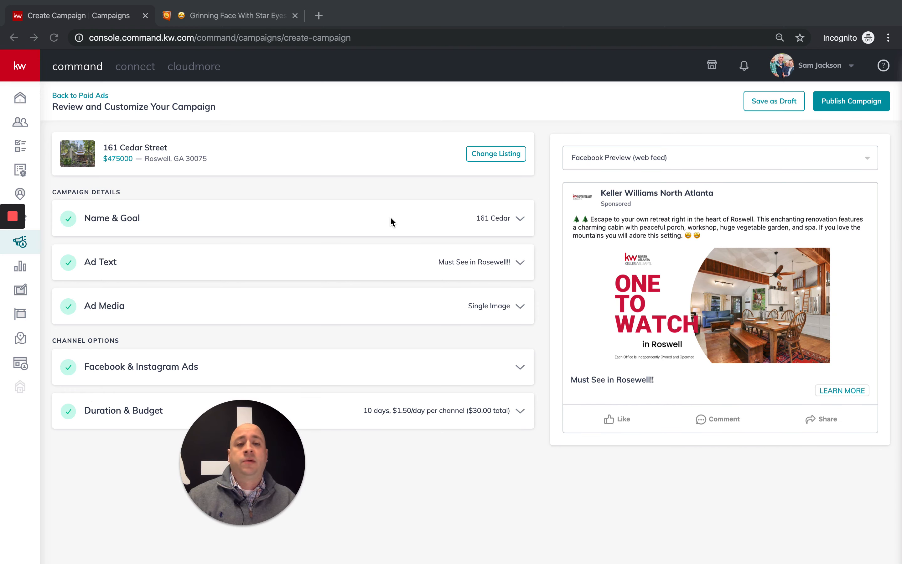
{"action": "left_click", "coordinate": [845, 105]}
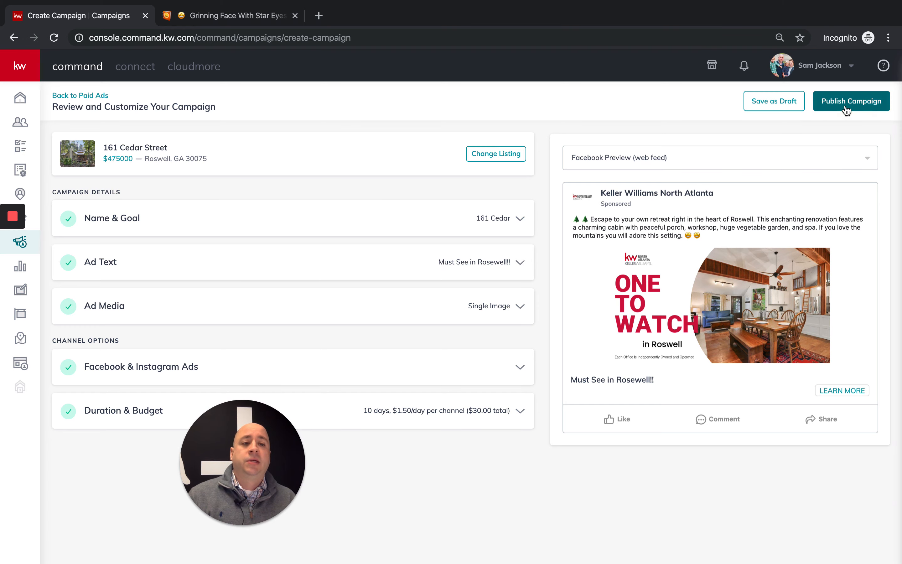
{"action": "left_click", "coordinate": [846, 110]}
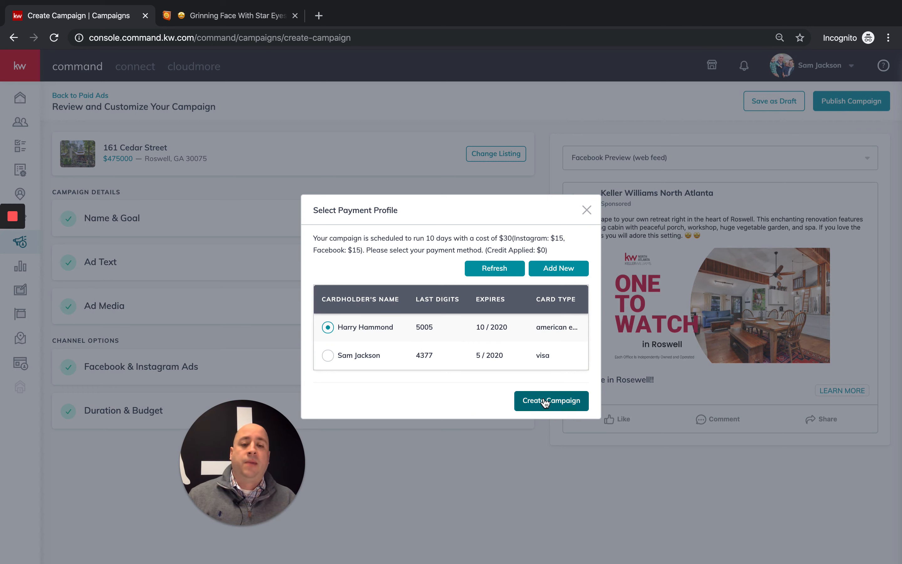
{"action": "left_click", "coordinate": [586, 210]}
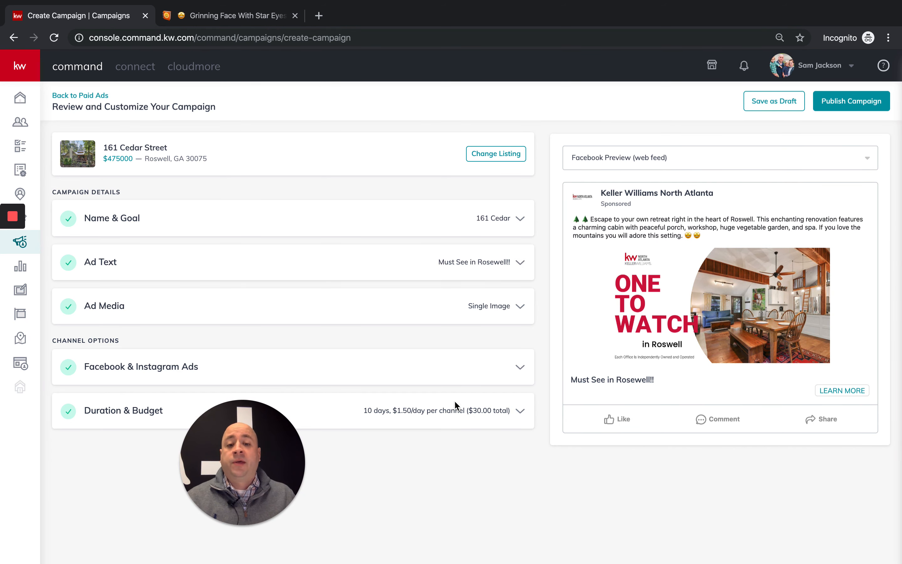
- Set the campaign to run Nov 17–22, 2019 ($3.00/day, $30 total) and save Duration & Budget
{"action": "scroll", "coordinate": [459, 423], "scroll_direction": "down", "scroll_amount": 1}
{"action": "scroll", "coordinate": [459, 423], "scroll_direction": "up", "scroll_amount": 1}
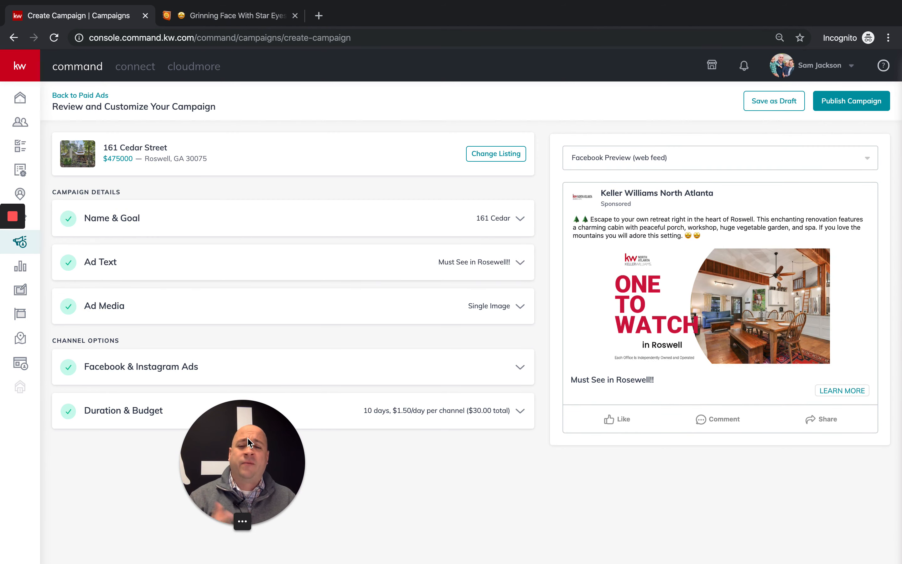
{"action": "left_click_drag", "start_coordinate": [239, 464], "coordinate": [835, 458]}
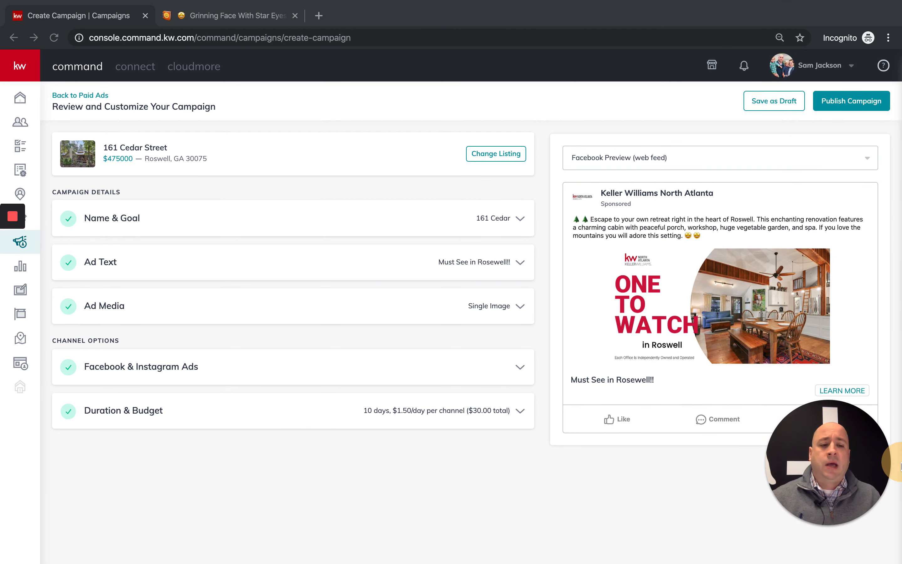
{"action": "left_click", "coordinate": [222, 411]}
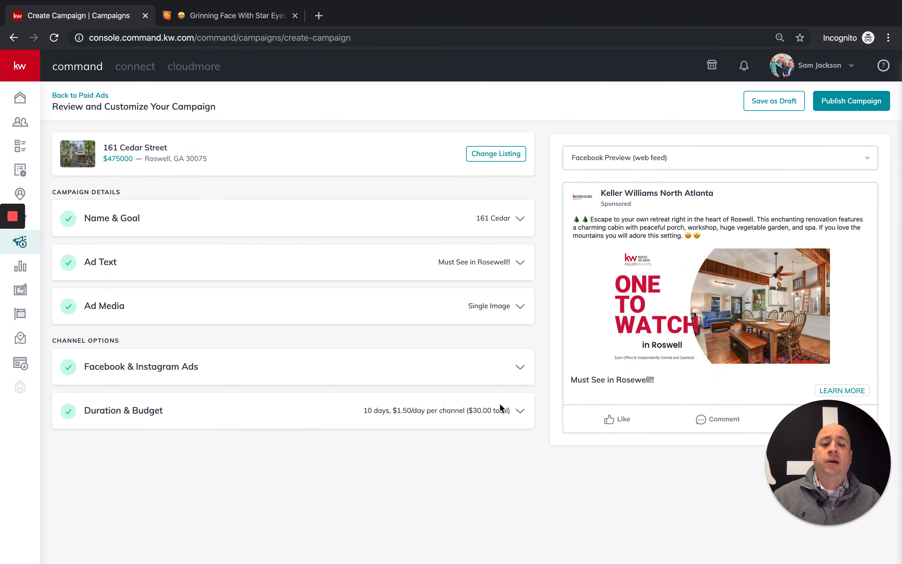
{"action": "left_click", "coordinate": [514, 410]}
{"action": "scroll", "coordinate": [346, 410], "scroll_direction": "down", "scroll_amount": 3}
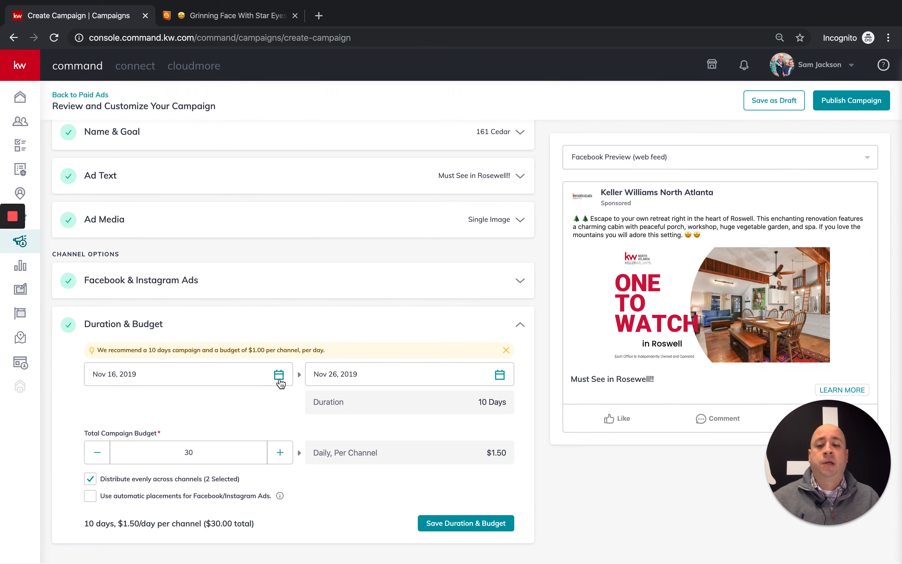
{"action": "left_click", "coordinate": [278, 373]}
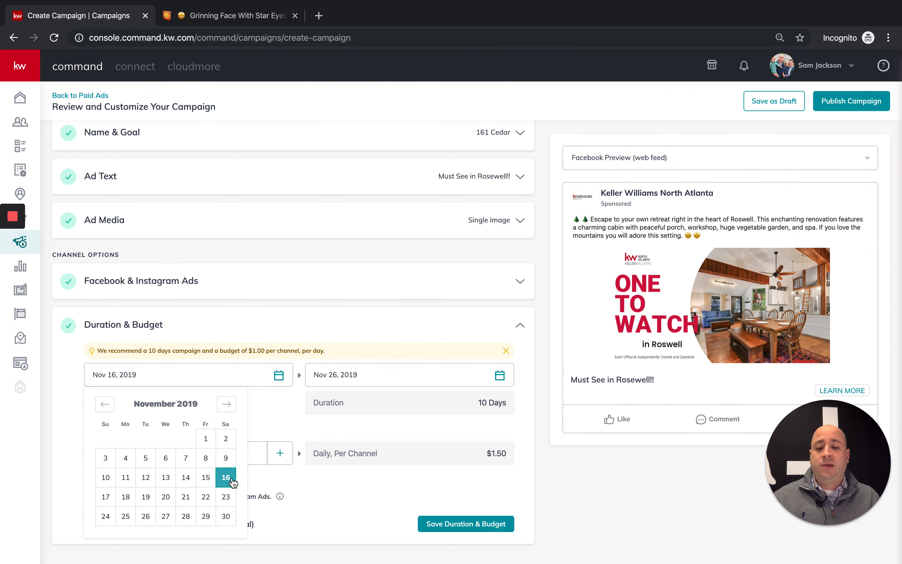
{"action": "left_click", "coordinate": [106, 498]}
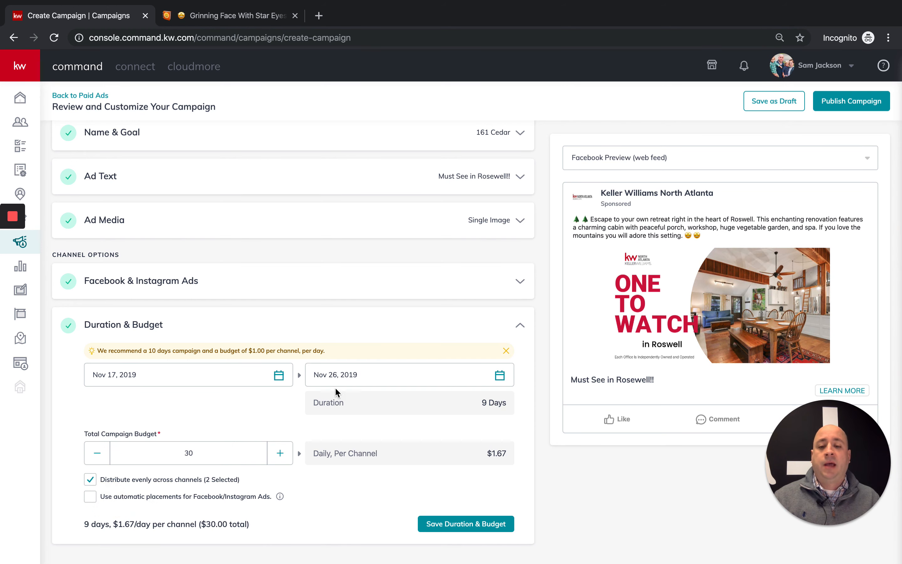
{"action": "left_click", "coordinate": [357, 374]}
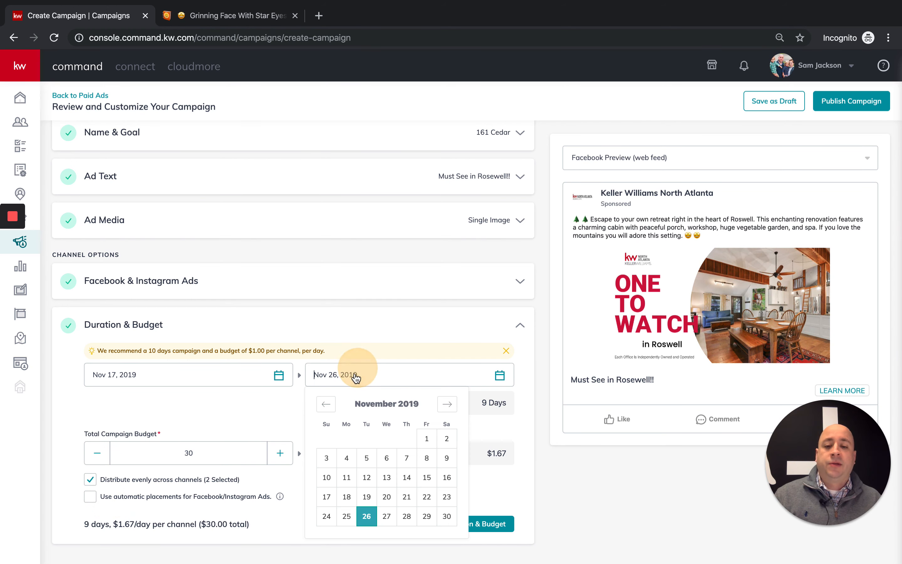
{"action": "left_click", "coordinate": [429, 497]}
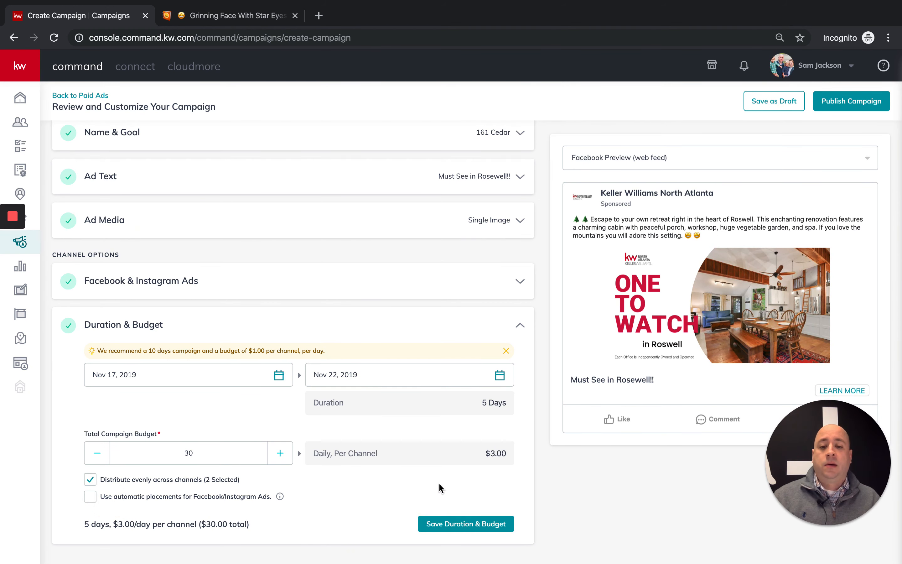
{"action": "double_click", "coordinate": [501, 407]}
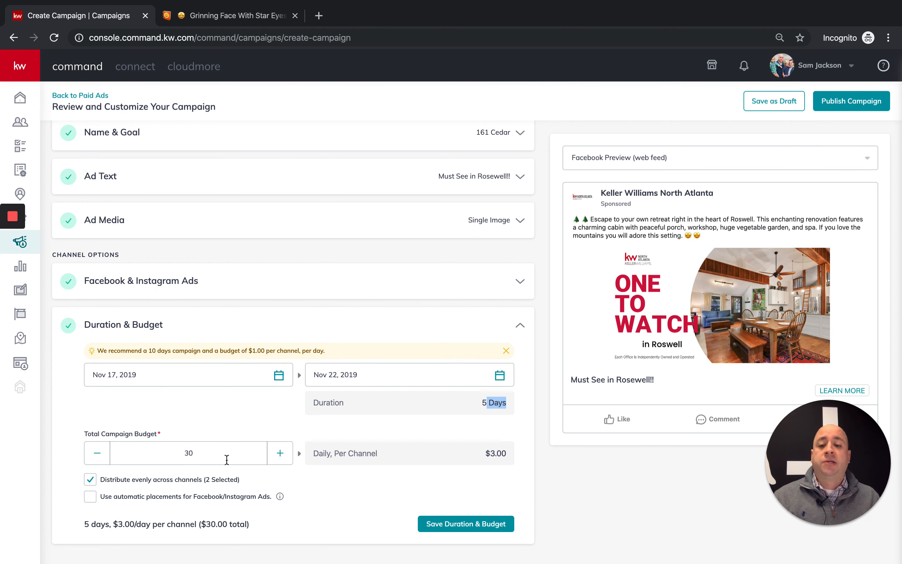
{"action": "double_click", "coordinate": [160, 452]}
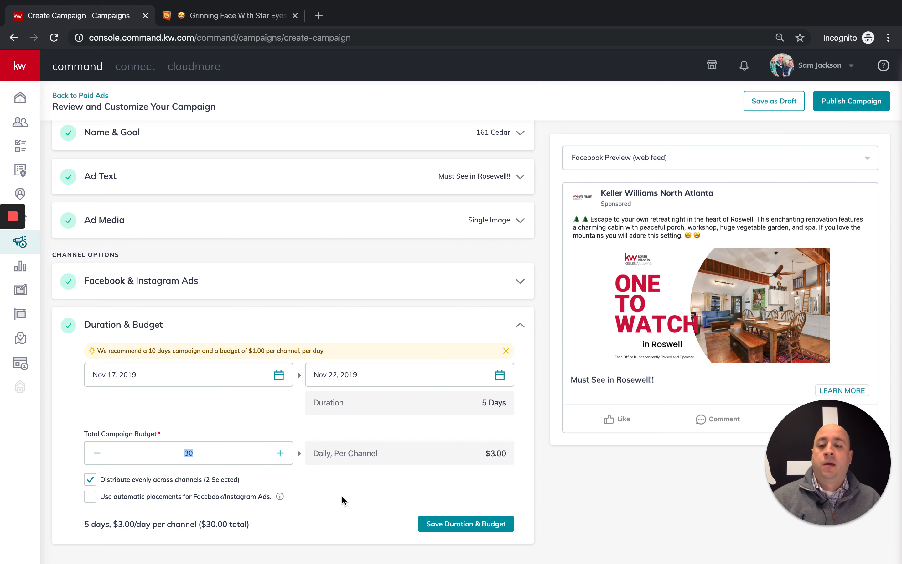
{"action": "left_click", "coordinate": [457, 523]}
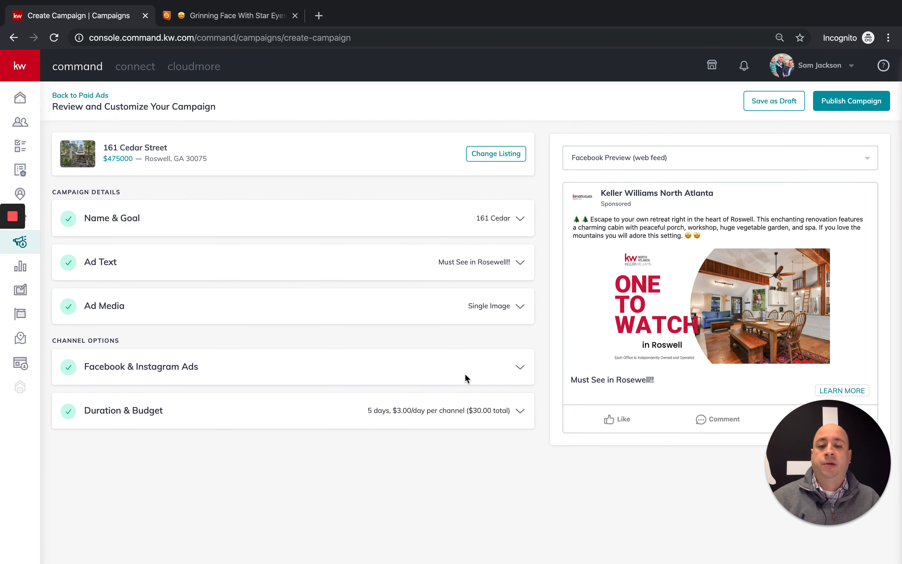
{"action": "left_click", "coordinate": [827, 109]}
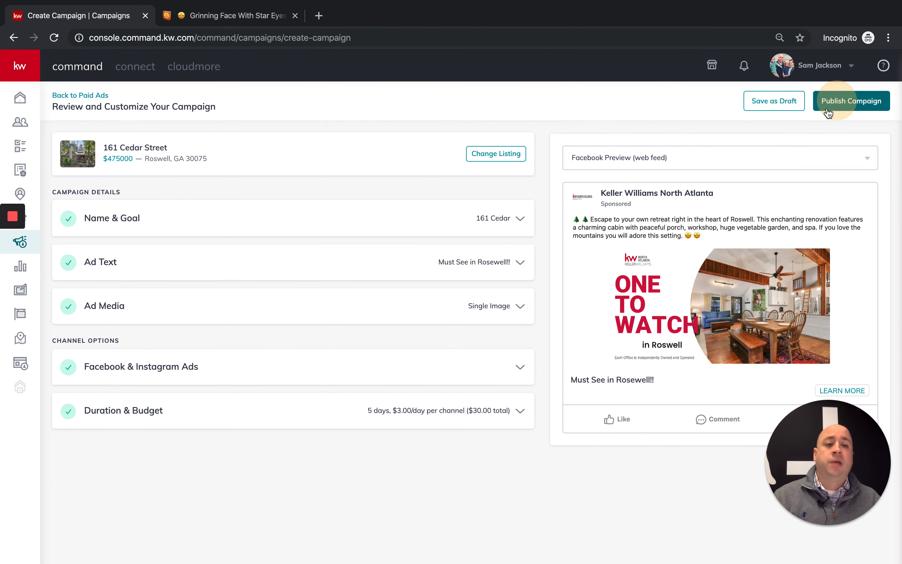
{"action": "left_click", "coordinate": [583, 207]}
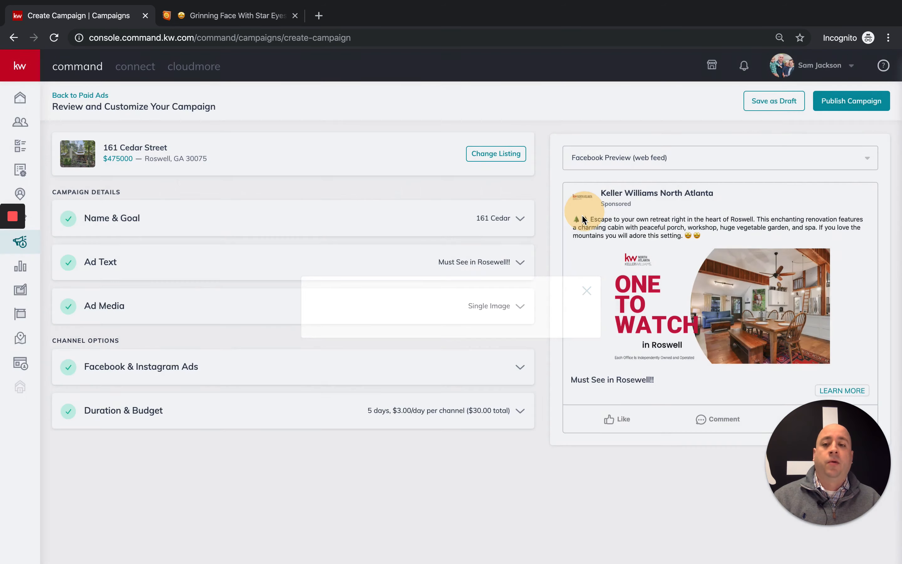